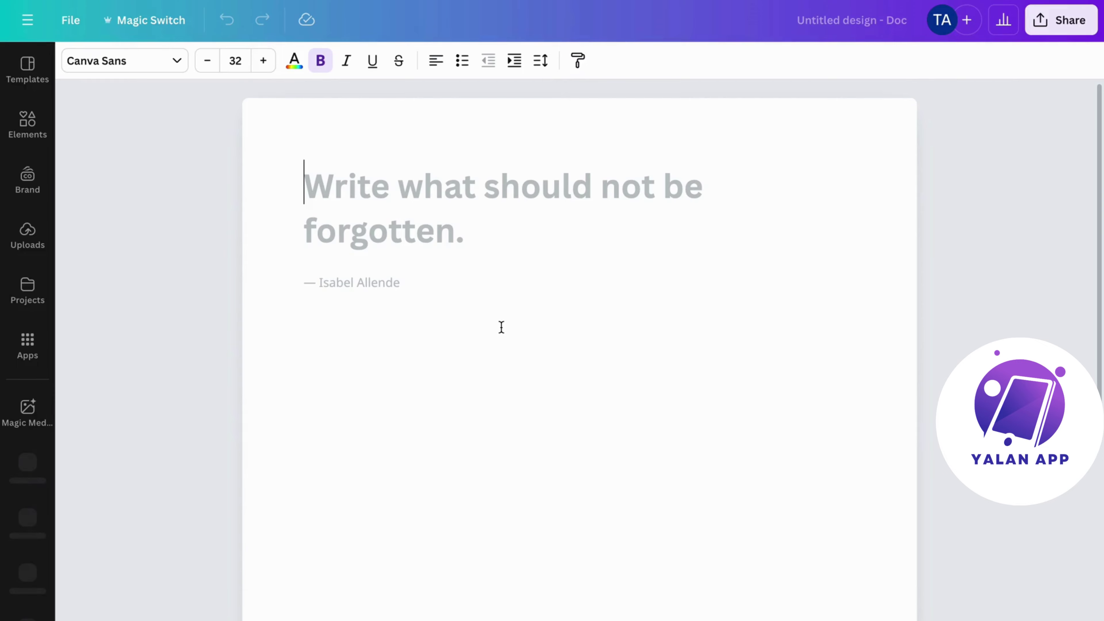
- Create a new blank design of the Logo type
{"action": "left_click", "coordinate": [26, 20]}
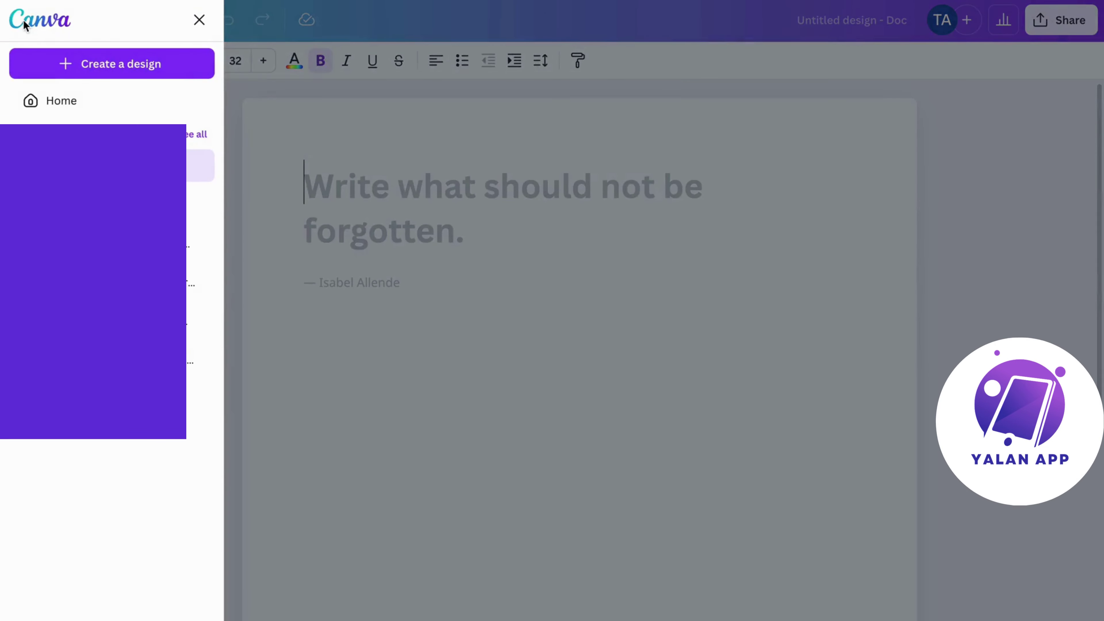
{"action": "left_click", "coordinate": [114, 65]}
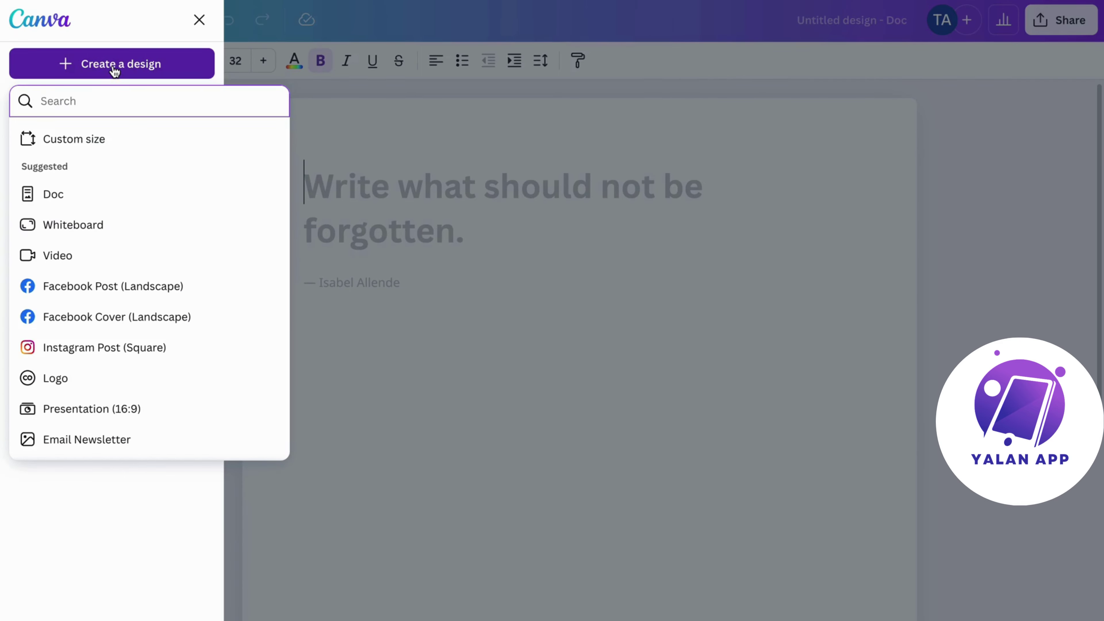
{"action": "left_click", "coordinate": [57, 387]}
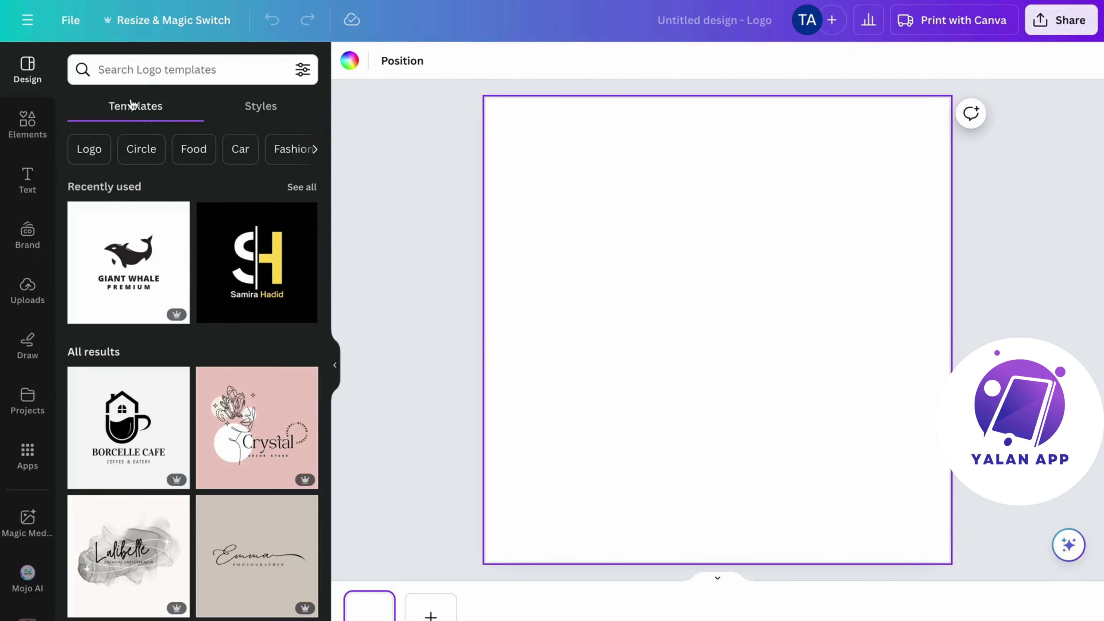
- Look at the available design styles and browse through the logo templates
{"action": "left_click", "coordinate": [273, 110]}
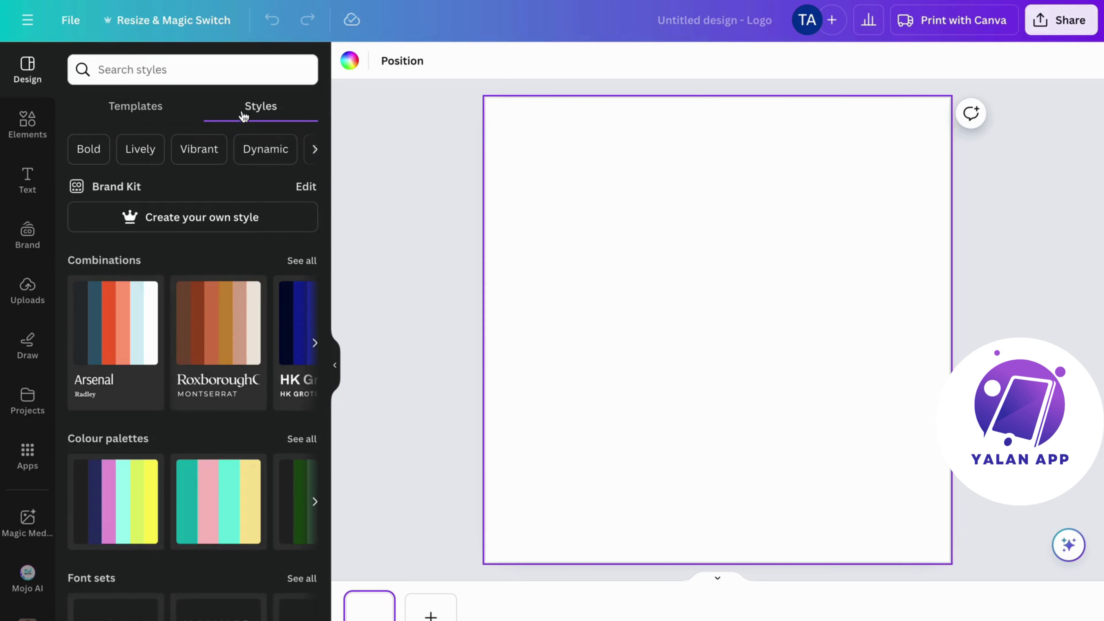
{"action": "left_click", "coordinate": [137, 112]}
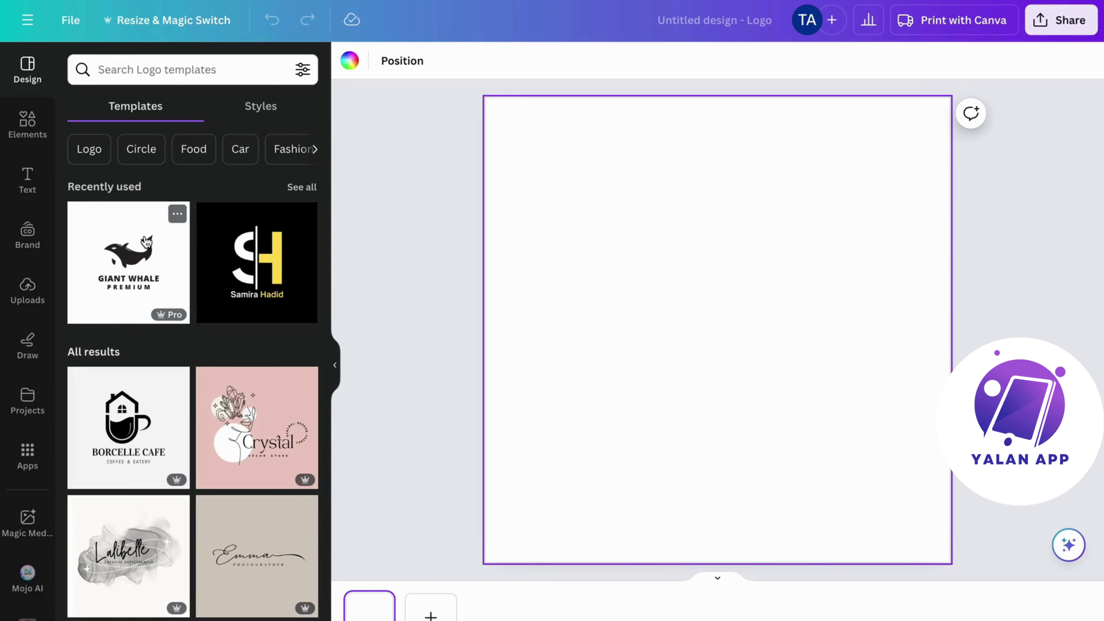
{"action": "scroll", "coordinate": [133, 408], "scroll_direction": "down", "scroll_amount": 10}
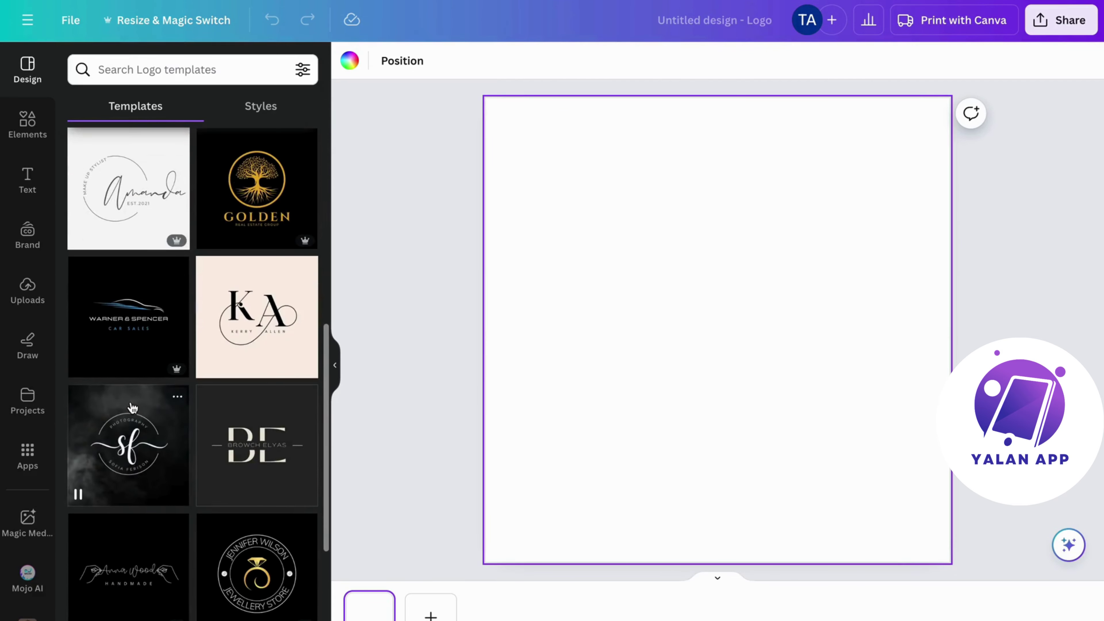
{"action": "scroll", "coordinate": [132, 408], "scroll_direction": "down", "scroll_amount": 8}
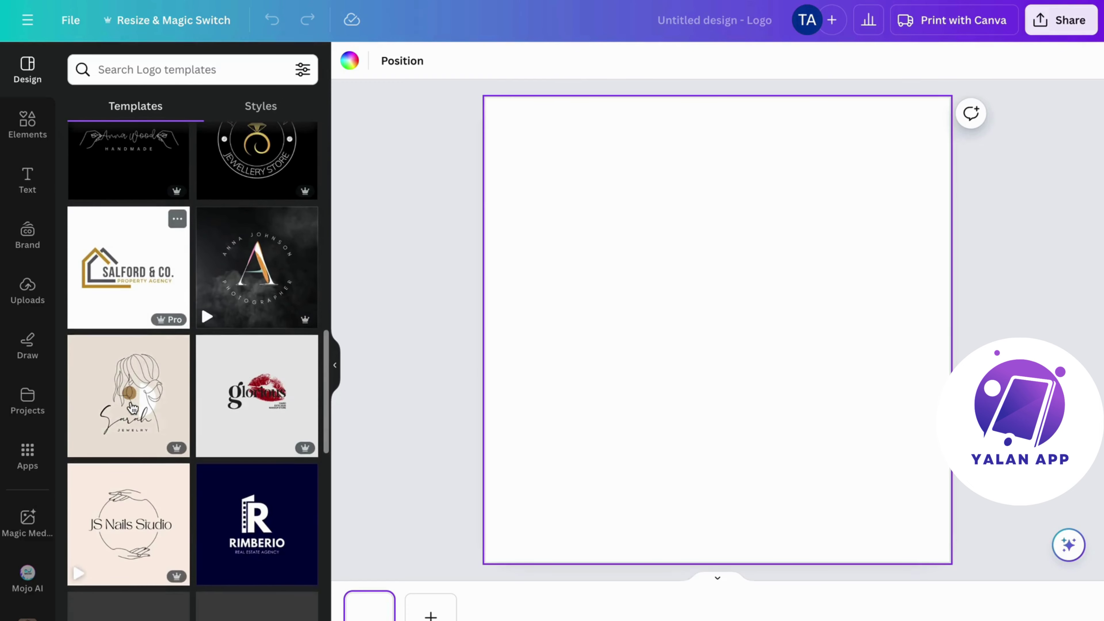
{"action": "scroll", "coordinate": [132, 408], "scroll_direction": "down", "scroll_amount": 4}
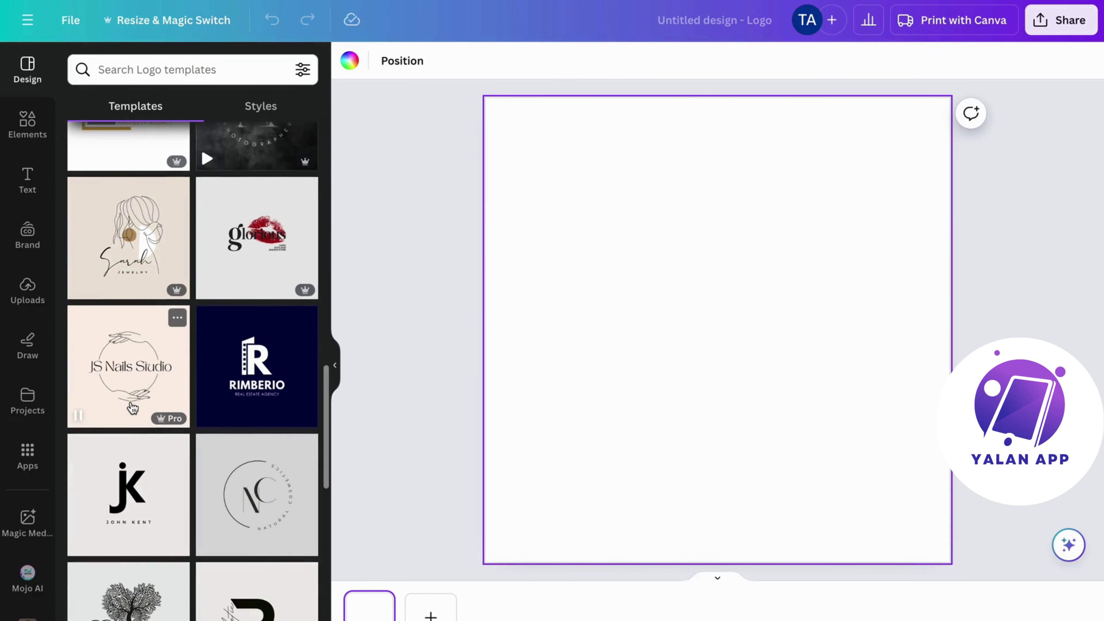
{"action": "scroll", "coordinate": [133, 408], "scroll_direction": "up", "scroll_amount": 3}
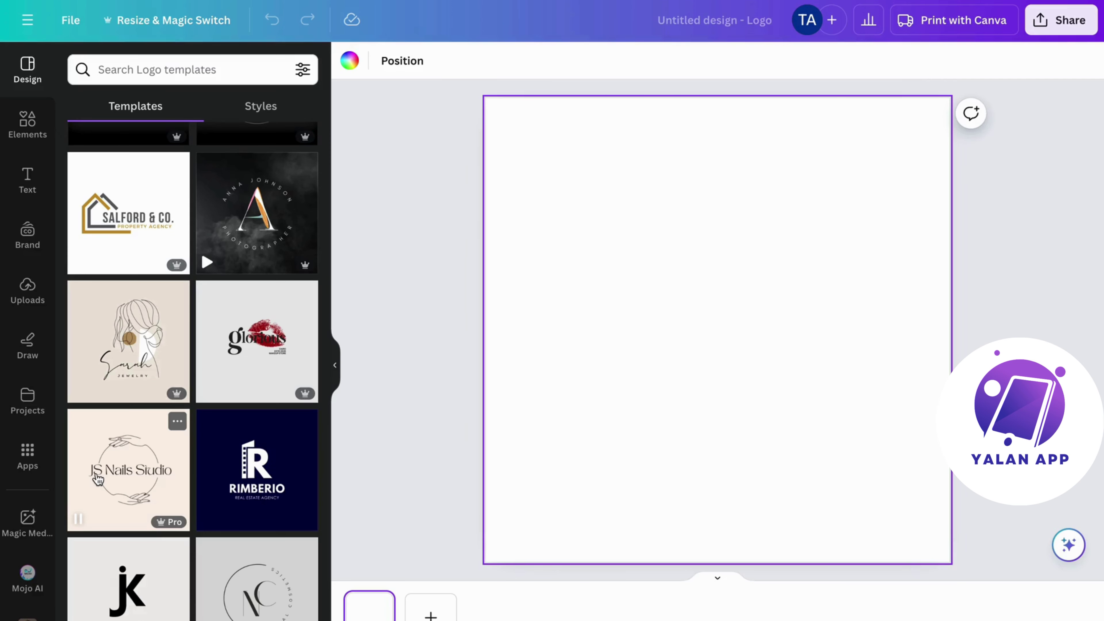
{"action": "scroll", "coordinate": [121, 457], "scroll_direction": "down", "scroll_amount": 3}
{"action": "scroll", "coordinate": [145, 436], "scroll_direction": "up", "scroll_amount": 2}
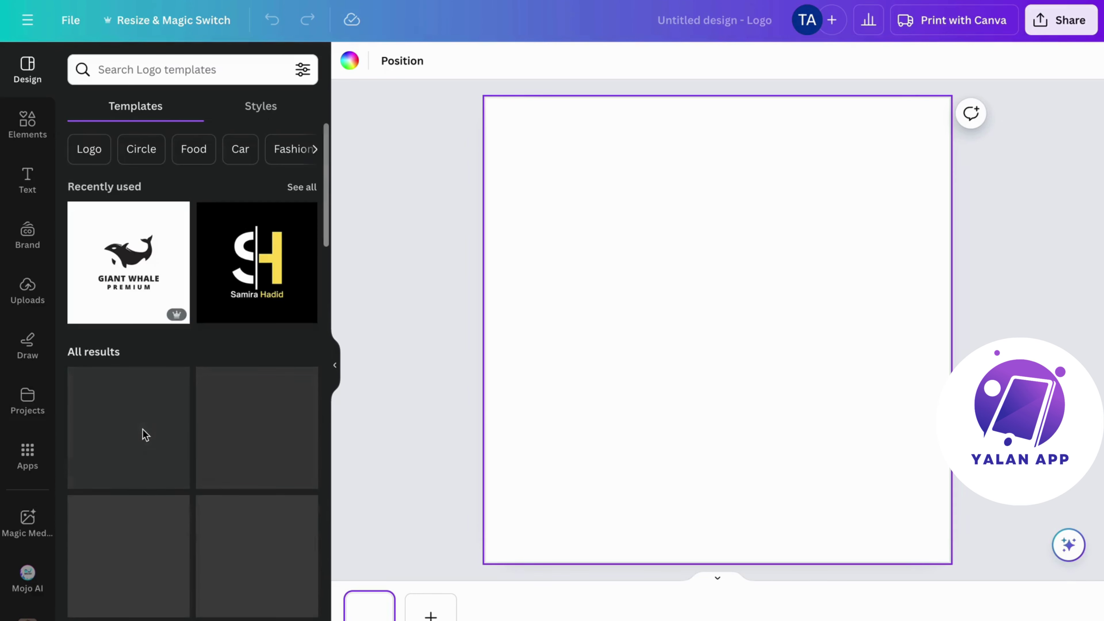
- Search the logo templates for "gaming" and browse the matching designs
{"action": "left_click", "coordinate": [148, 70]}
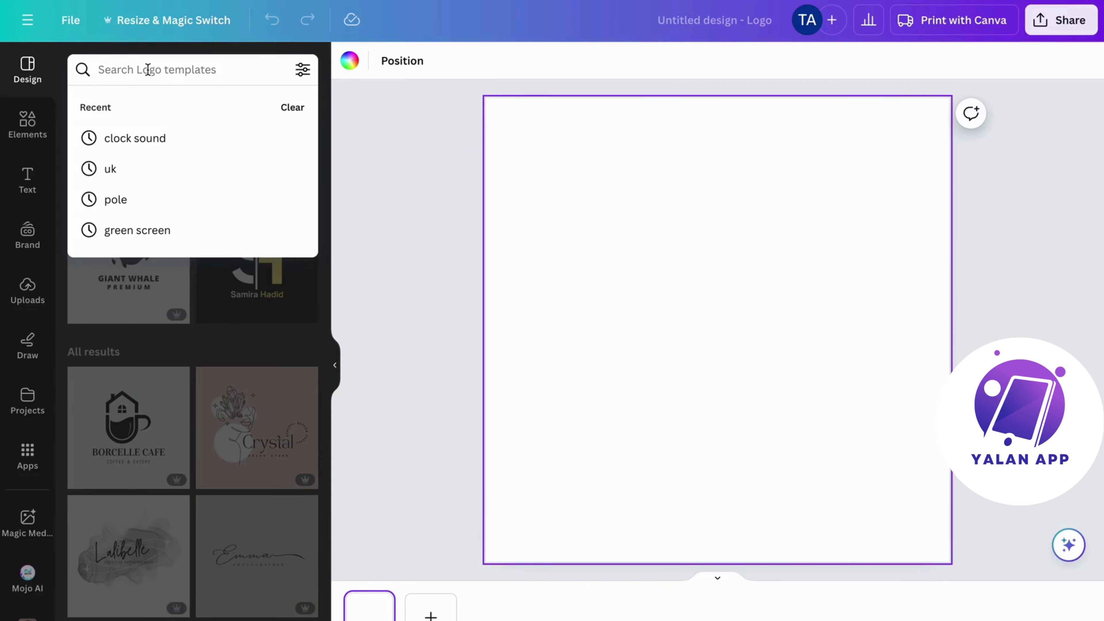
{"action": "type", "text": "gaming"}
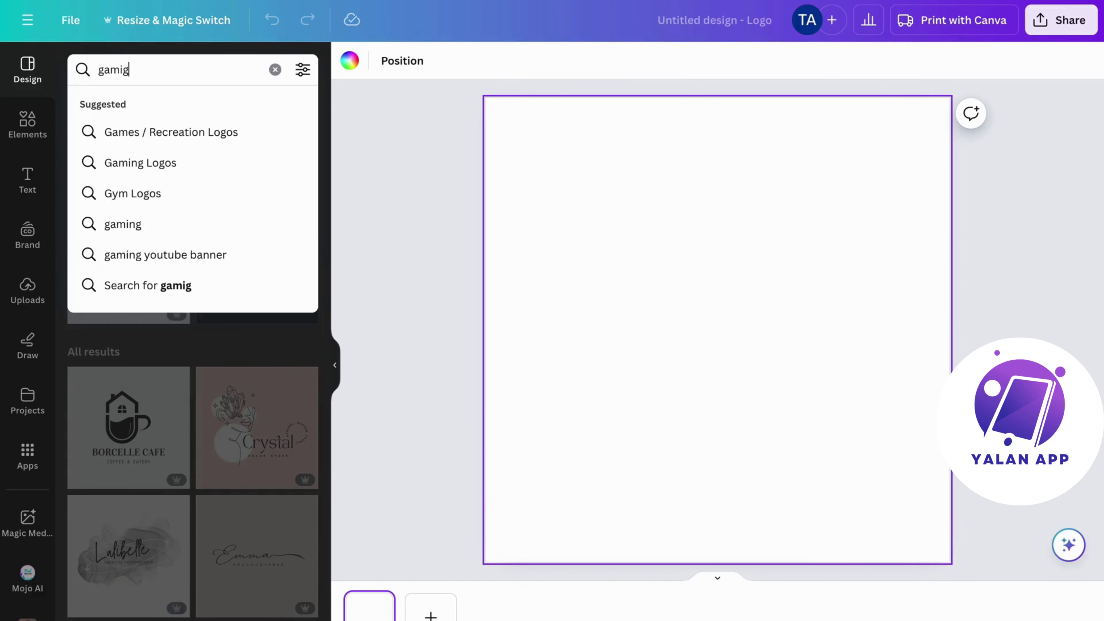
{"action": "key", "text": "Return"}
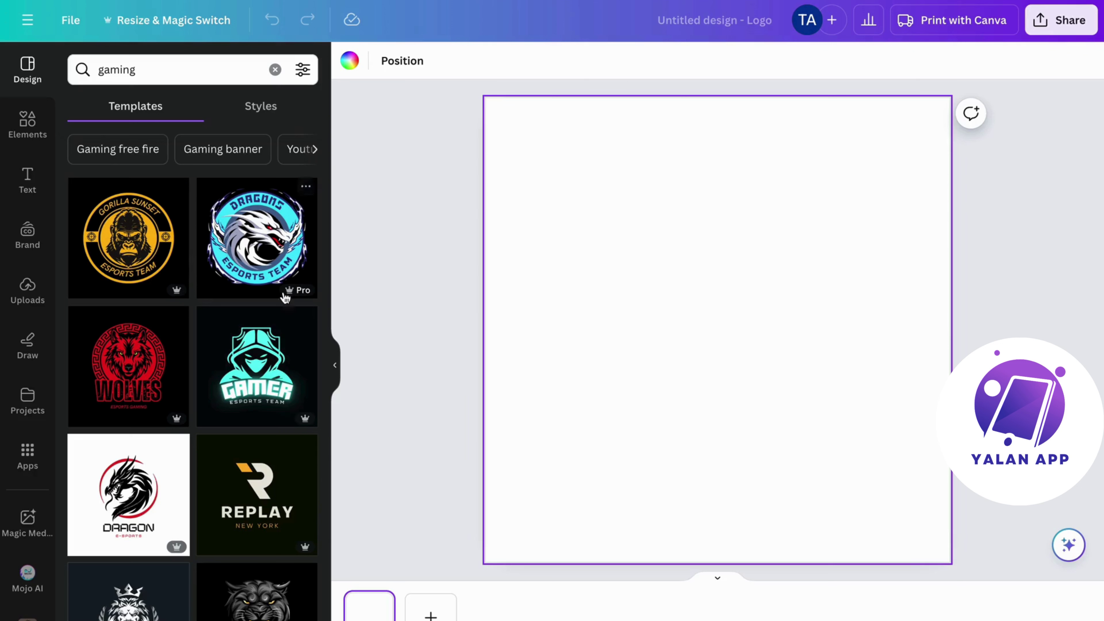
{"action": "scroll", "coordinate": [145, 373], "scroll_direction": "down", "scroll_amount": 2}
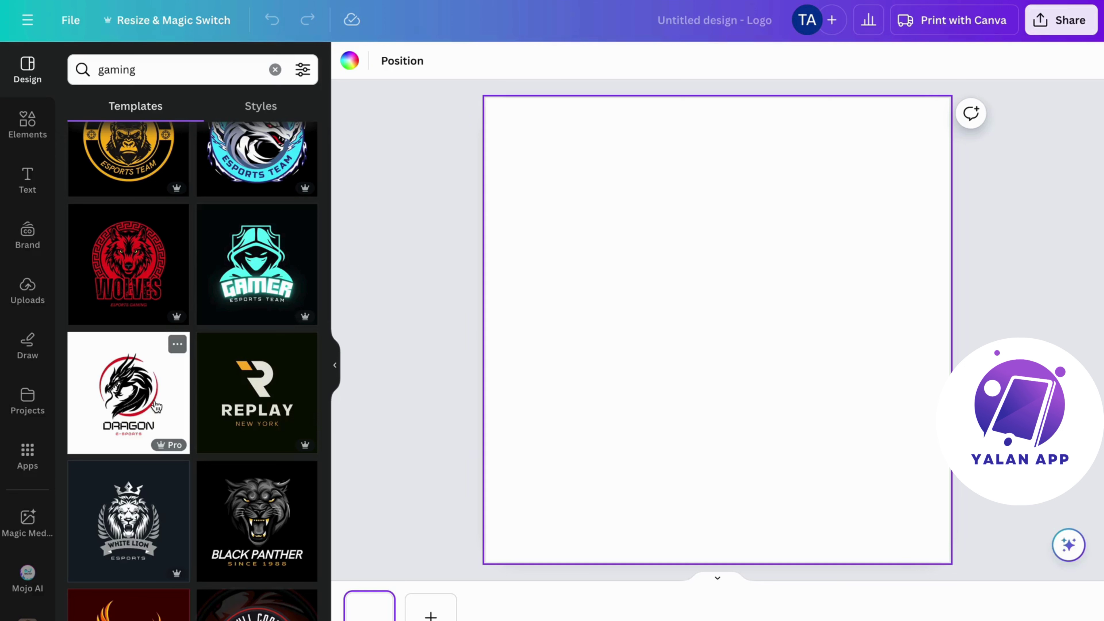
{"action": "scroll", "coordinate": [202, 484], "scroll_direction": "down", "scroll_amount": 4}
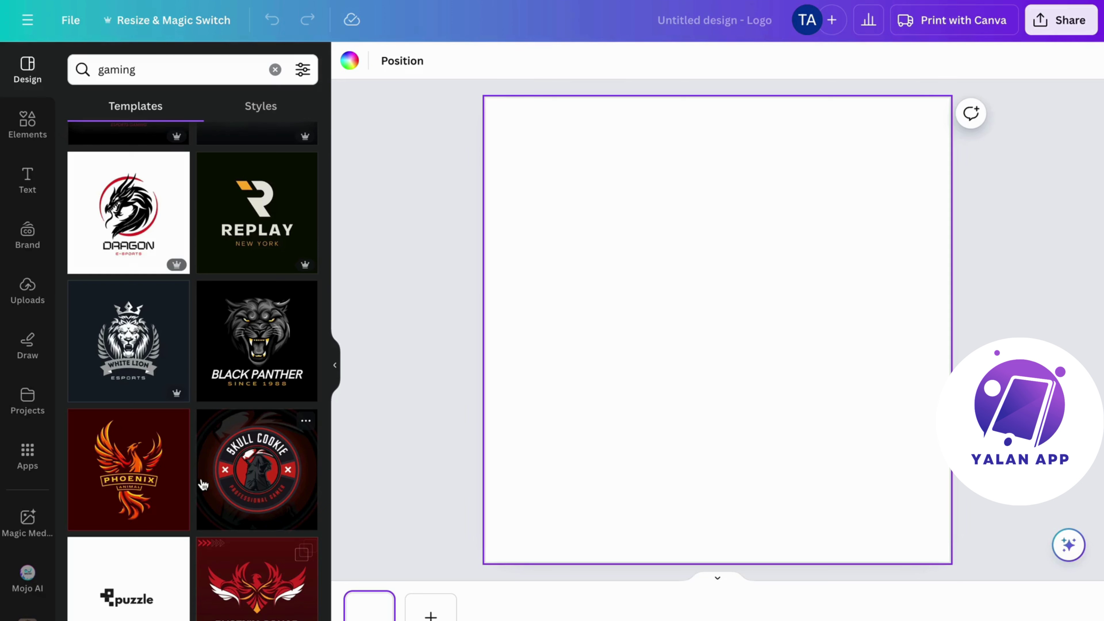
{"action": "scroll", "coordinate": [203, 484], "scroll_direction": "down", "scroll_amount": 4}
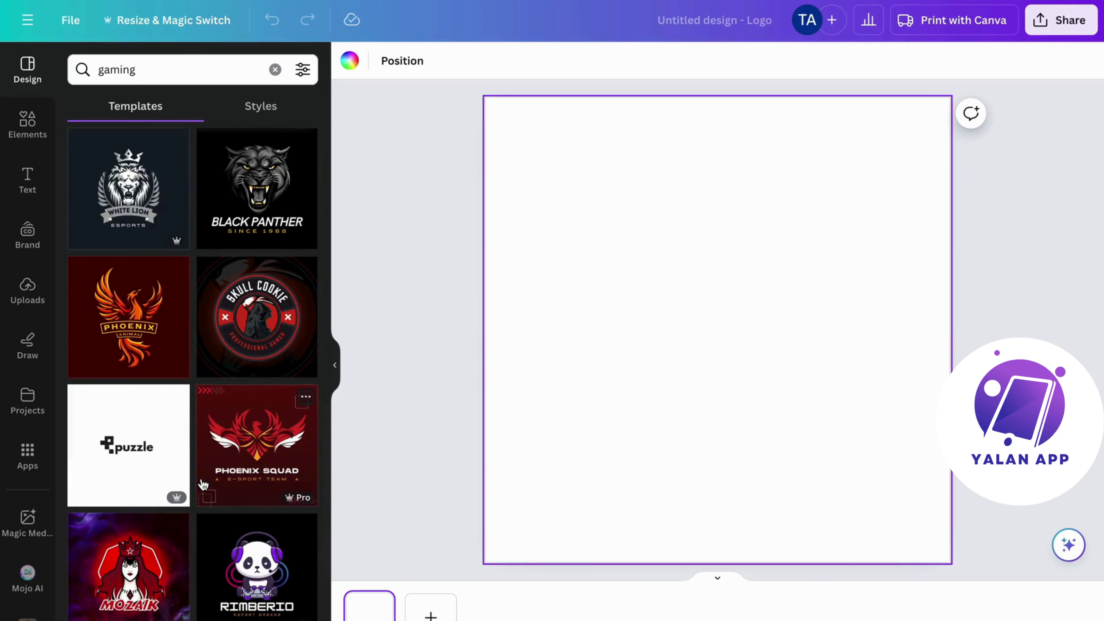
{"action": "scroll", "coordinate": [120, 237], "scroll_direction": "up", "scroll_amount": 3}
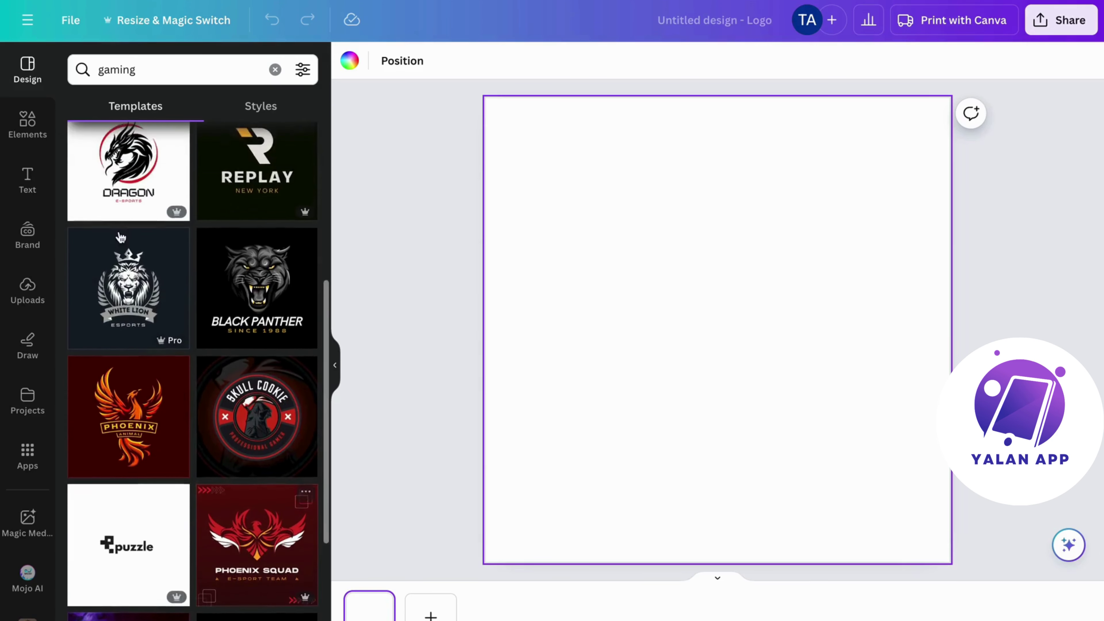
- Search the logo templates for "make up" and look over the matching designs
{"action": "left_click", "coordinate": [154, 69]}
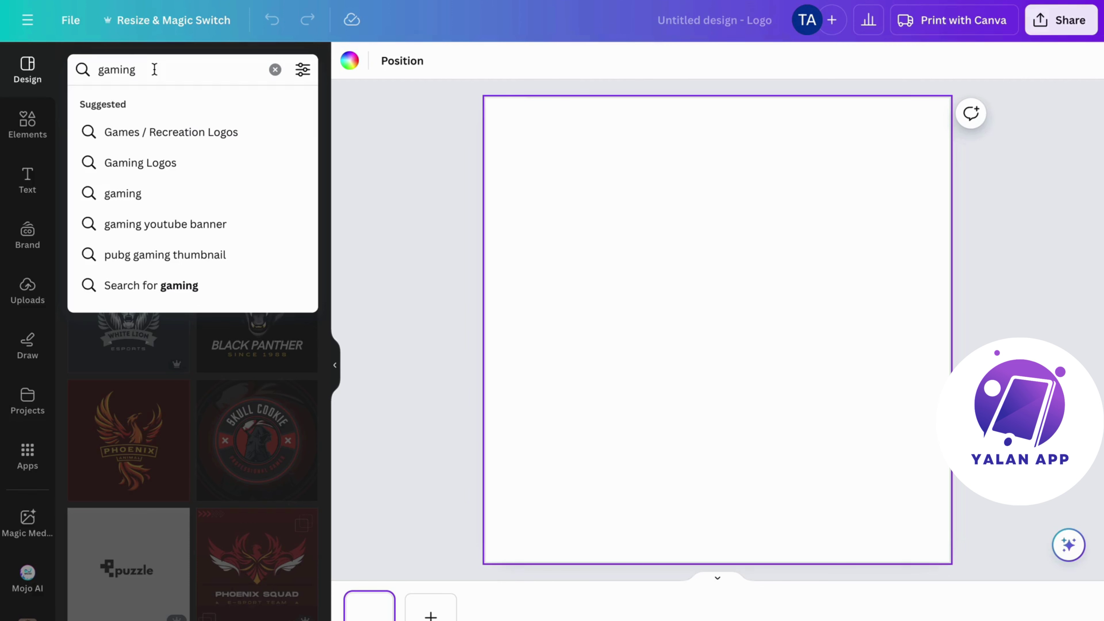
{"action": "key", "text": "Escape"}
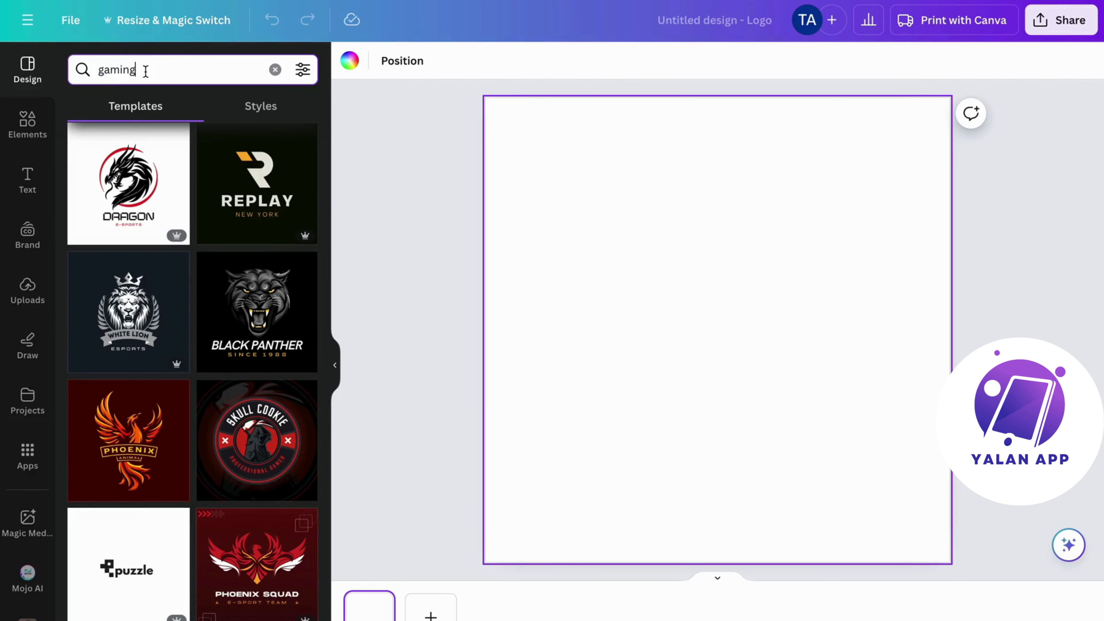
{"action": "double_click", "coordinate": [145, 71]}
{"action": "type", "text": "make up"}
{"action": "key", "text": "Return"}
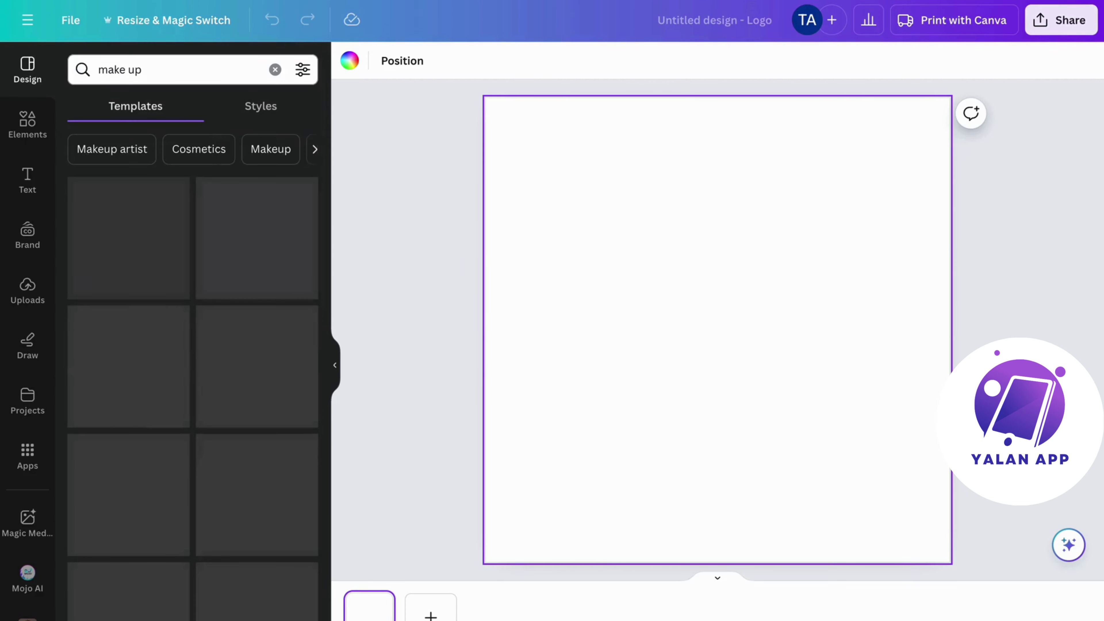
{"action": "scroll", "coordinate": [204, 323], "scroll_direction": "down", "scroll_amount": 2}
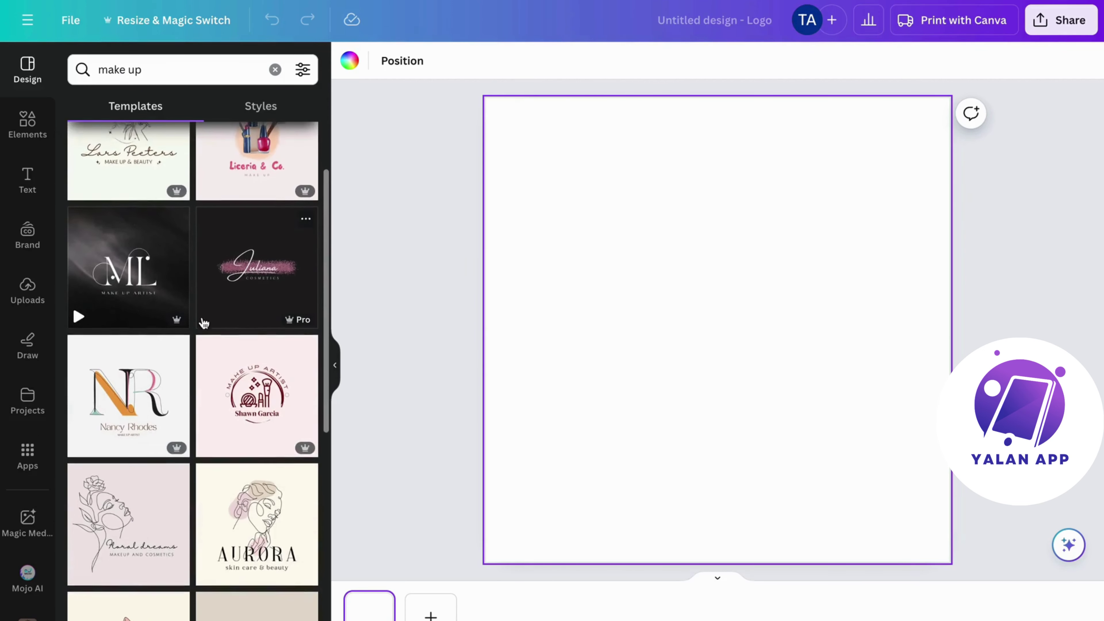
{"action": "scroll", "coordinate": [182, 470], "scroll_direction": "up", "scroll_amount": 2}
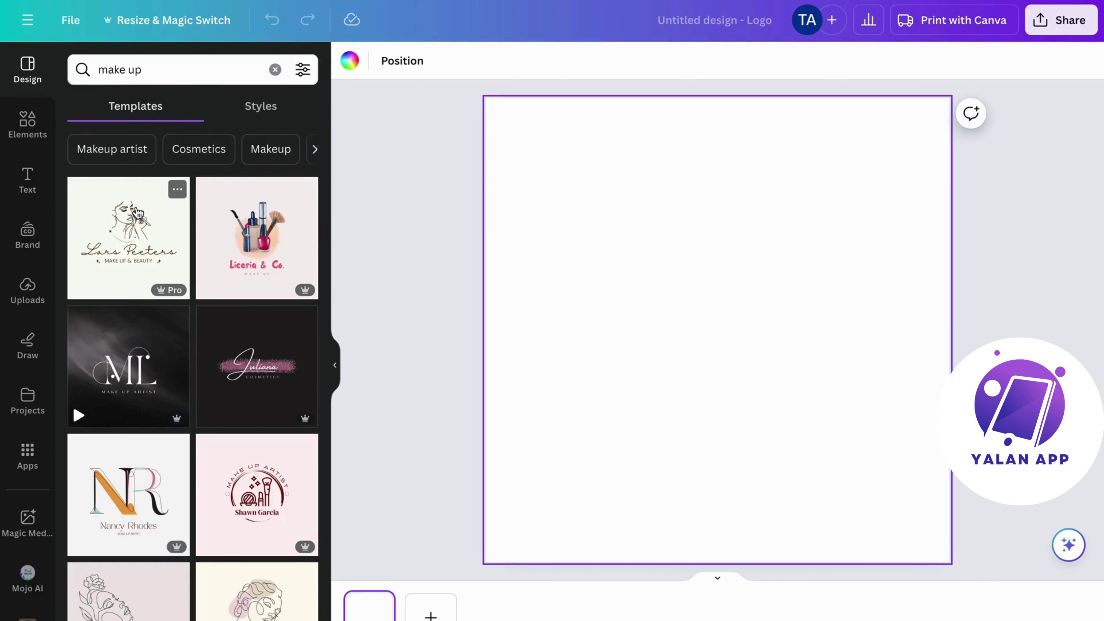
- Clear the template search and search the logo templates for "gaming" again
{"action": "left_click", "coordinate": [275, 70]}
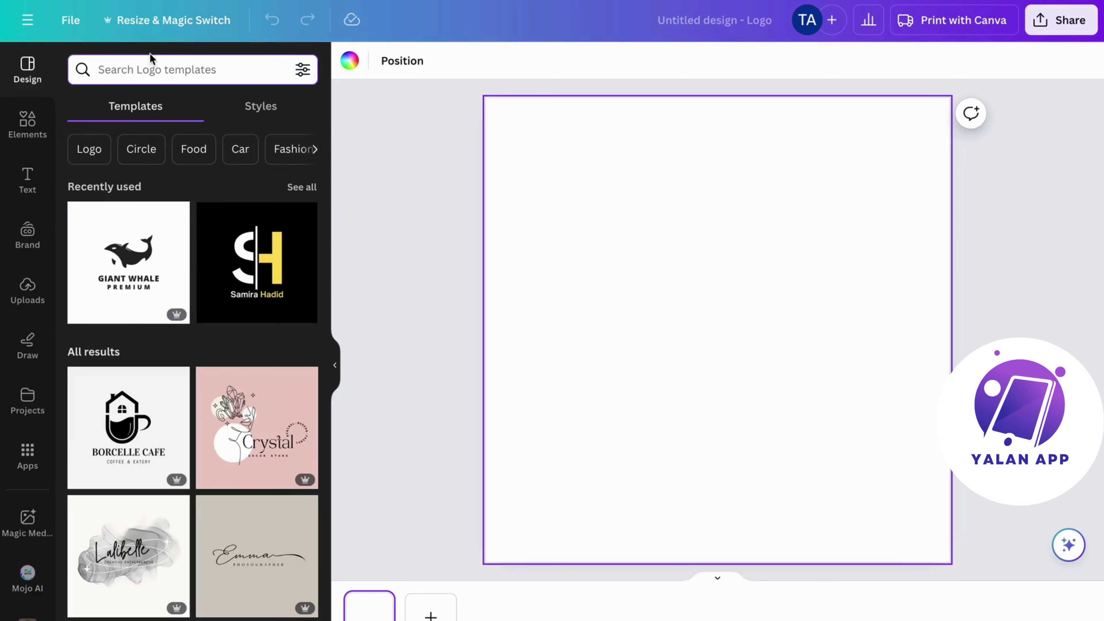
{"action": "type", "text": "gaming"}
{"action": "key", "text": "Return"}
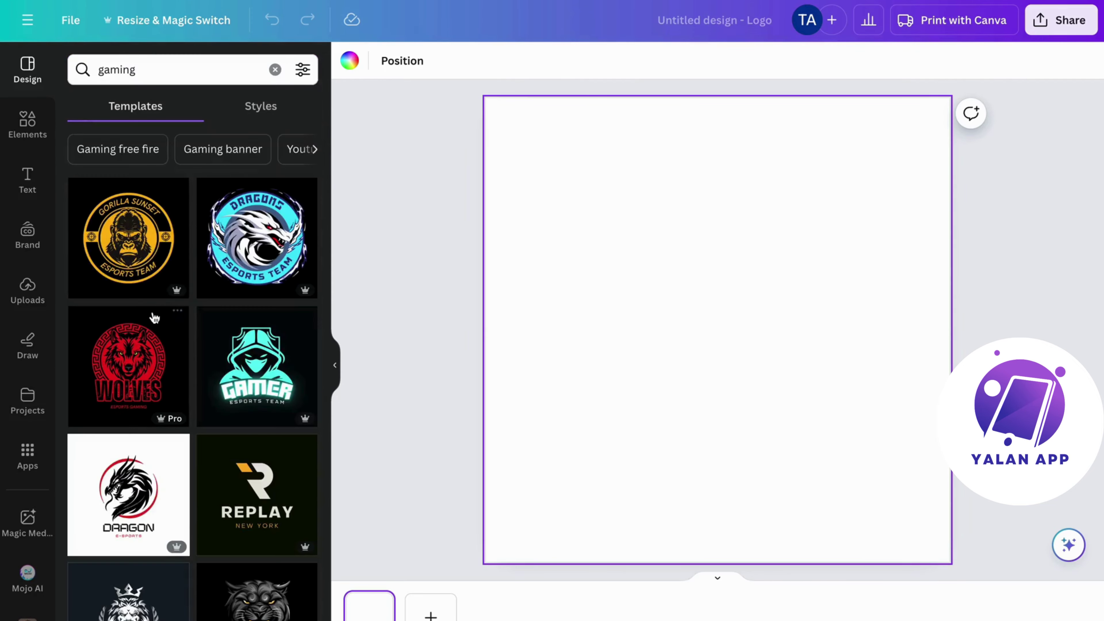
- Apply the blue WAAR esports template with the masked warrior to the blank logo page, leaving nothing selected
{"action": "scroll", "coordinate": [155, 318], "scroll_direction": "down", "scroll_amount": 3}
{"action": "scroll", "coordinate": [155, 317], "scroll_direction": "down", "scroll_amount": 5}
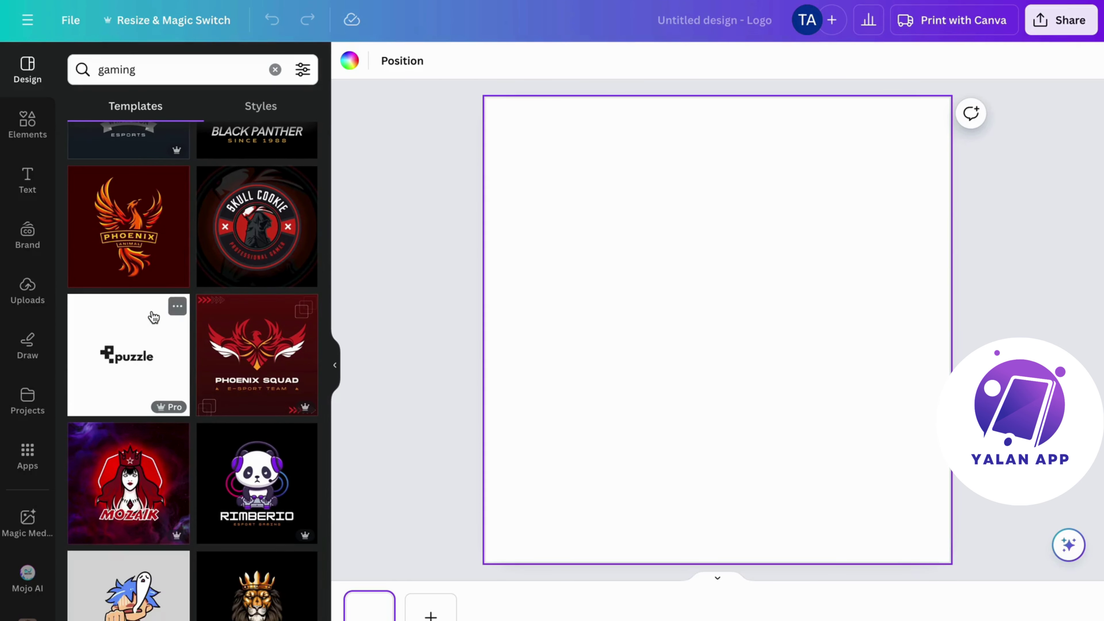
{"action": "scroll", "coordinate": [154, 317], "scroll_direction": "down", "scroll_amount": 3}
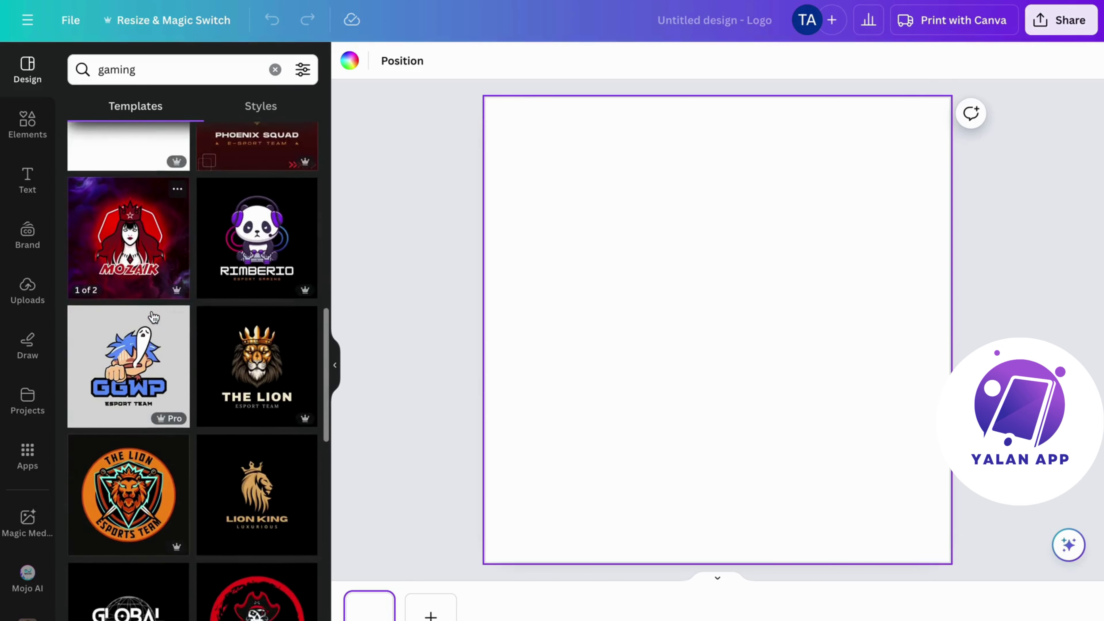
{"action": "scroll", "coordinate": [153, 316], "scroll_direction": "down", "scroll_amount": 3}
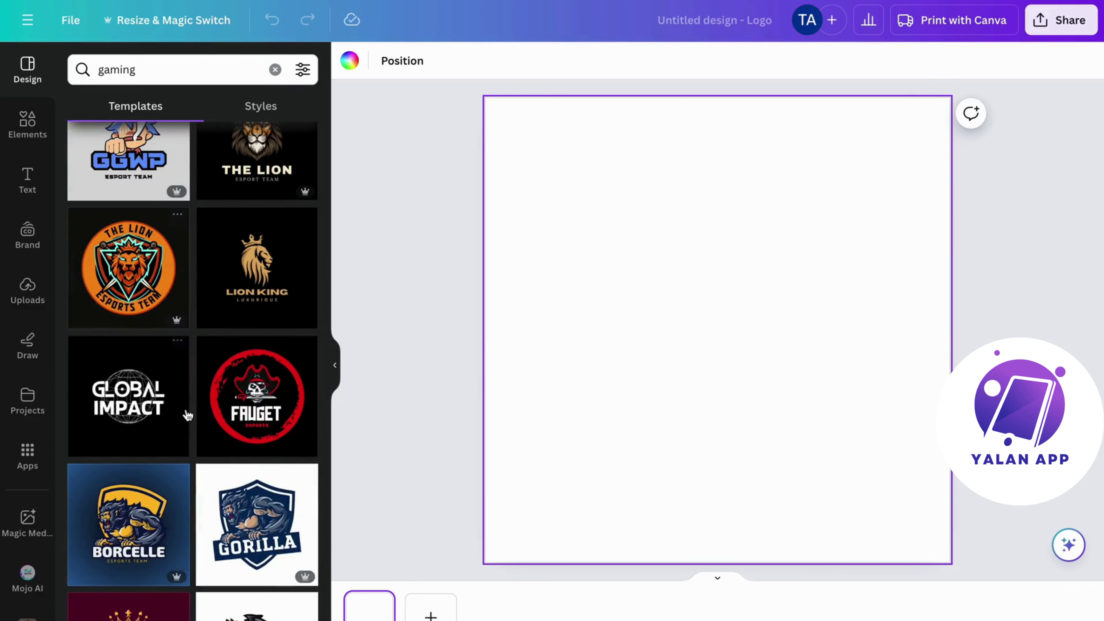
{"action": "scroll", "coordinate": [188, 415], "scroll_direction": "down", "scroll_amount": 1}
{"action": "scroll", "coordinate": [189, 417], "scroll_direction": "down", "scroll_amount": 2}
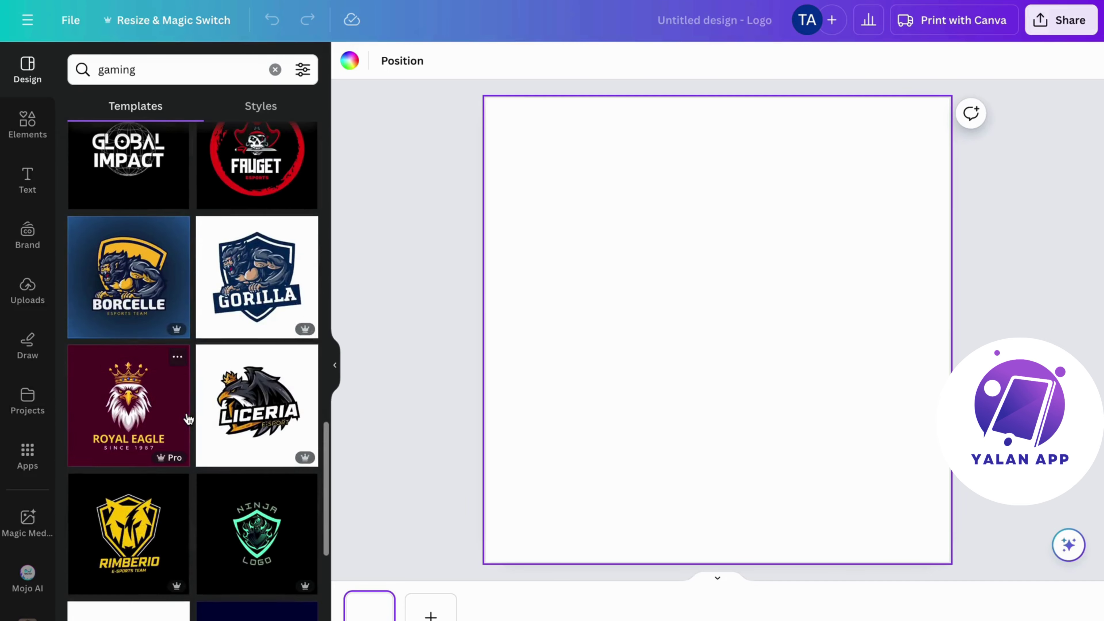
{"action": "scroll", "coordinate": [189, 419], "scroll_direction": "down", "scroll_amount": 5}
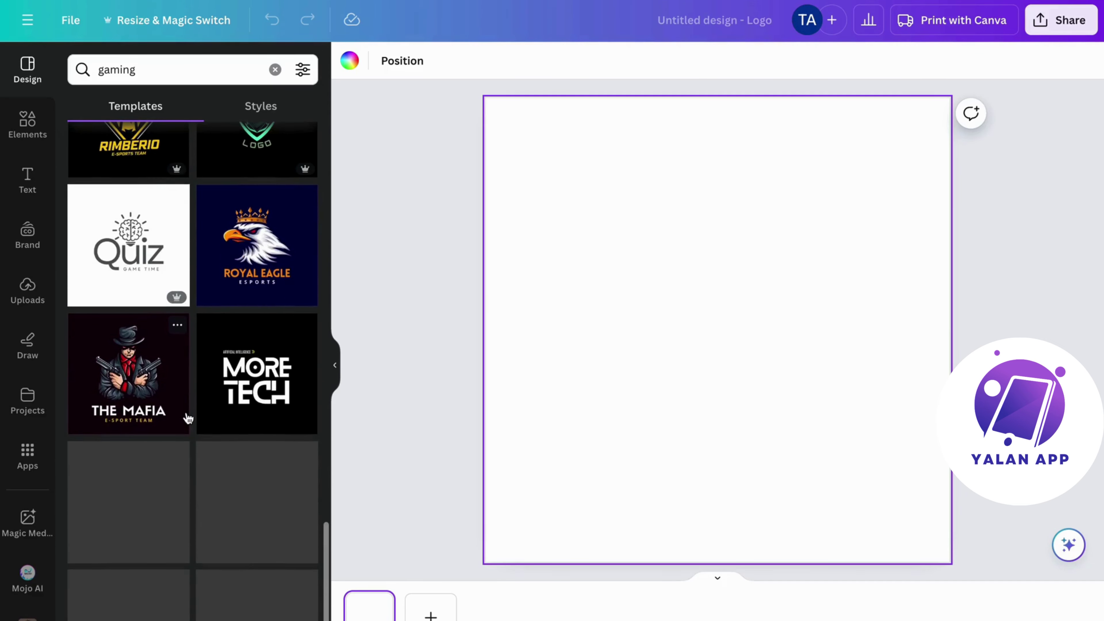
{"action": "scroll", "coordinate": [188, 418], "scroll_direction": "down", "scroll_amount": 2}
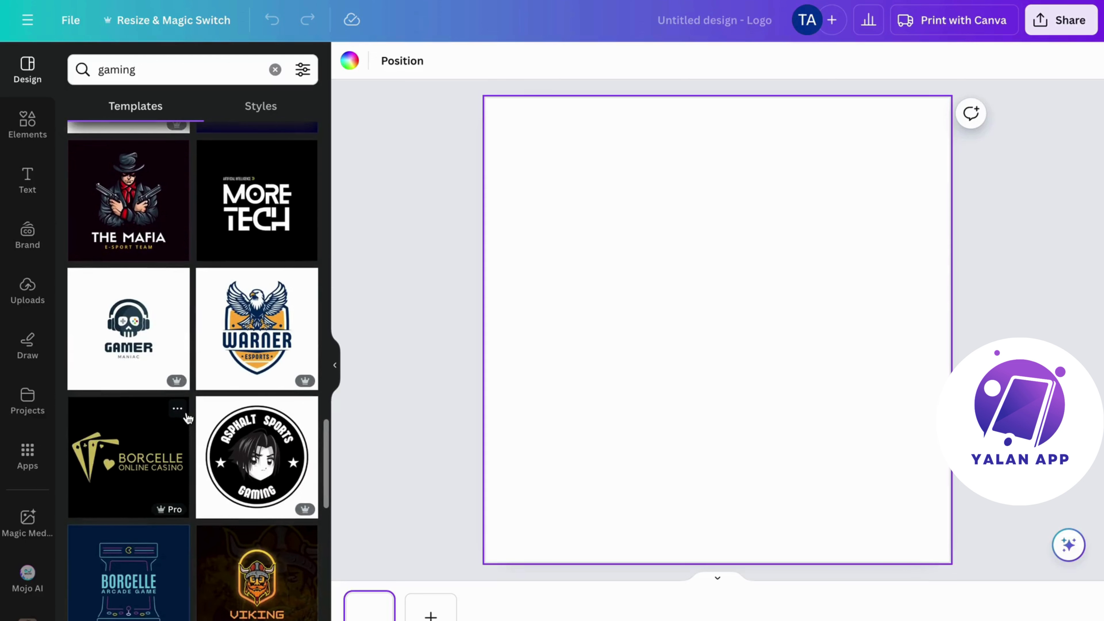
{"action": "scroll", "coordinate": [188, 418], "scroll_direction": "down", "scroll_amount": 4}
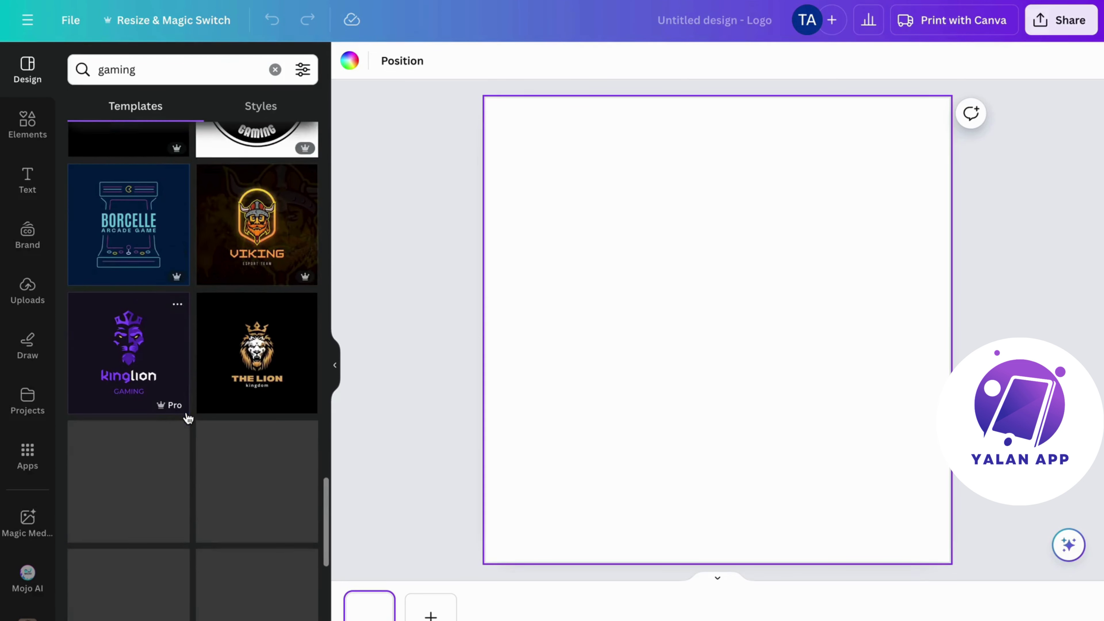
{"action": "scroll", "coordinate": [238, 350], "scroll_direction": "down", "scroll_amount": 2}
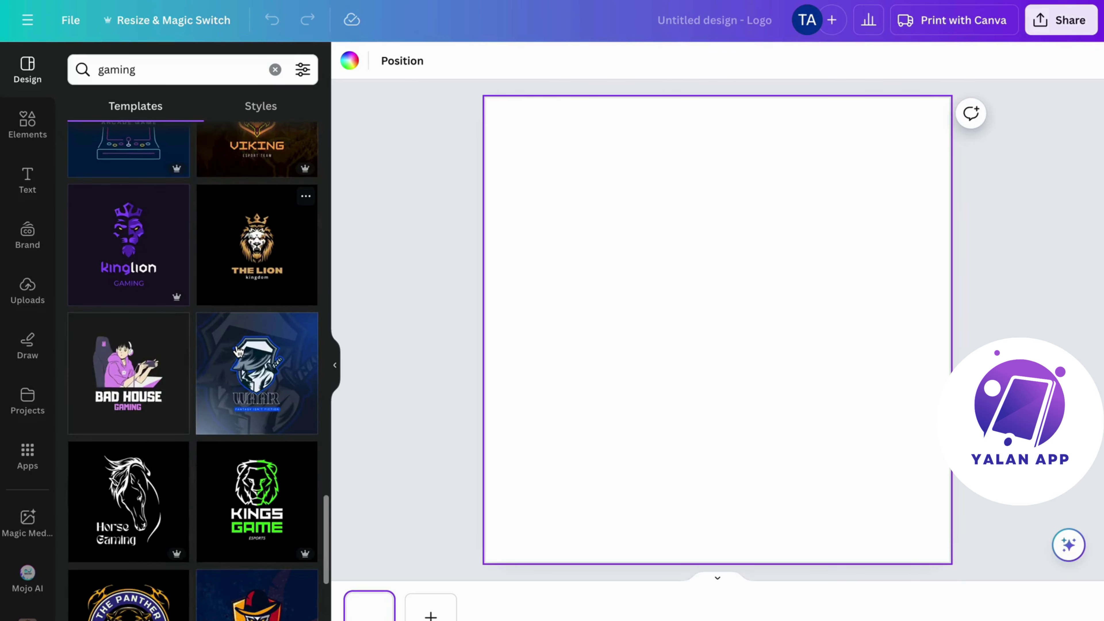
{"action": "left_click_drag", "start_coordinate": [238, 356], "coordinate": [507, 427]}
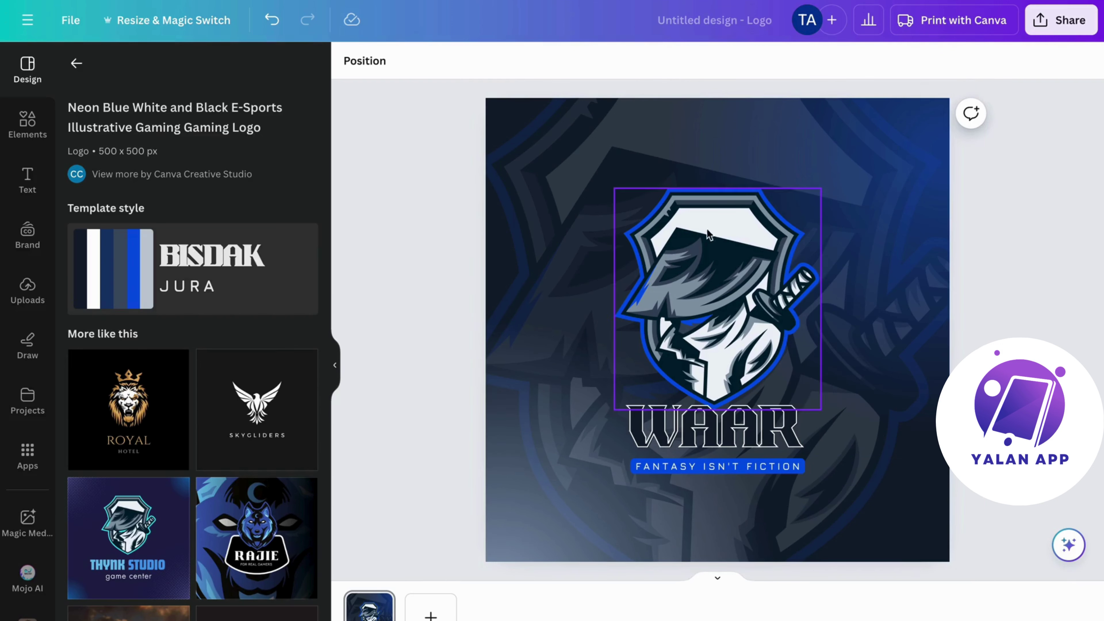
{"action": "left_click", "coordinate": [574, 211]}
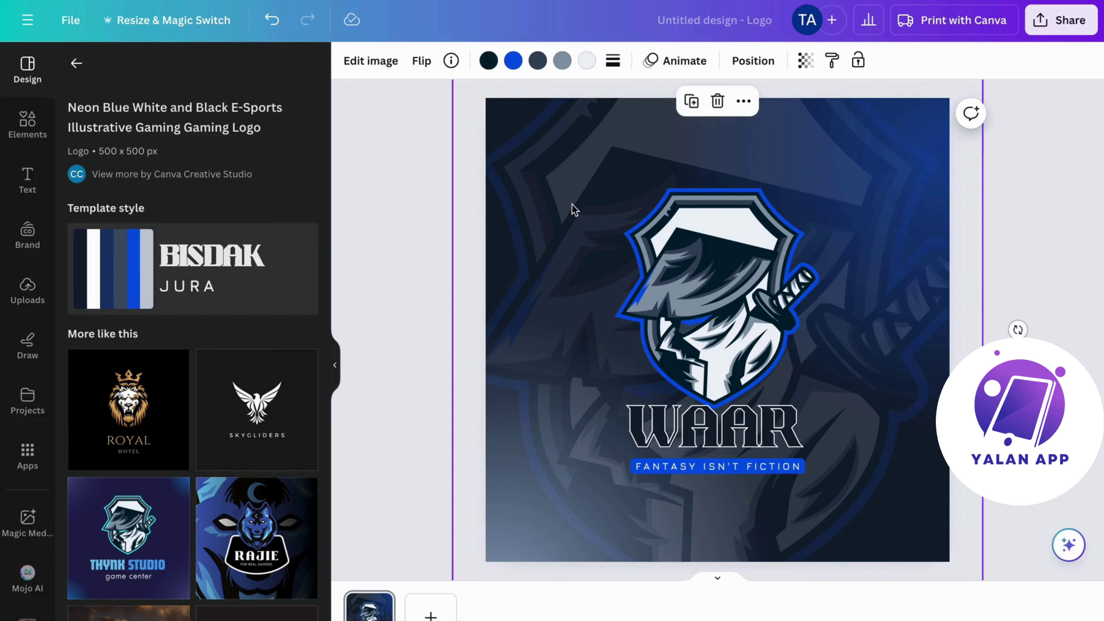
{"action": "left_click", "coordinate": [421, 275]}
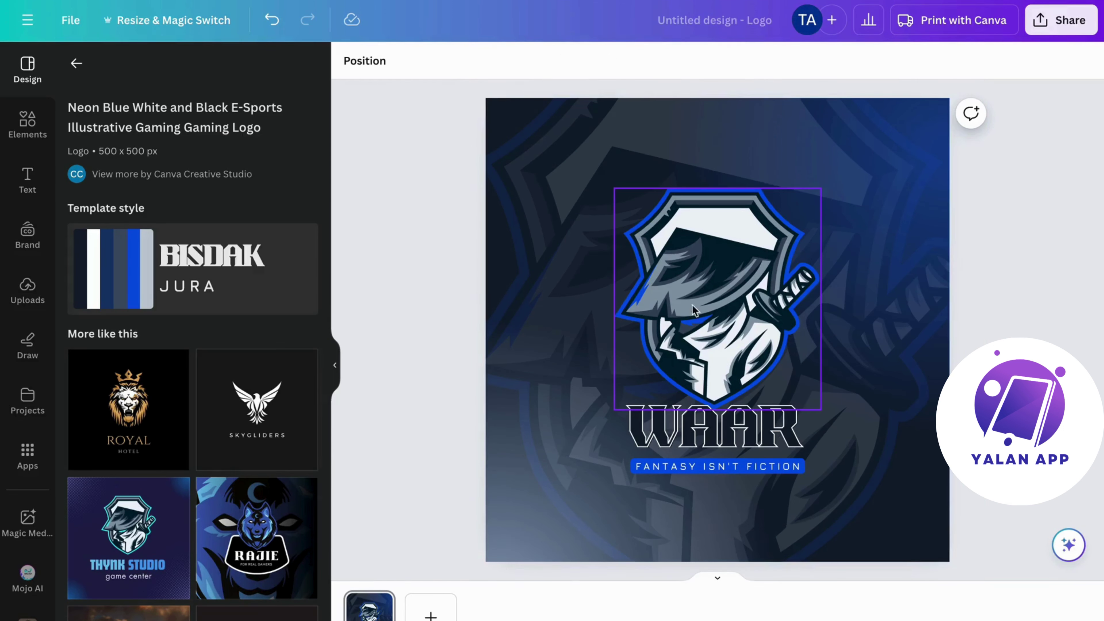
- Delete the large faded warrior graphic behind the main emblem, keeping the dark gradient background
{"action": "left_click", "coordinate": [672, 303]}
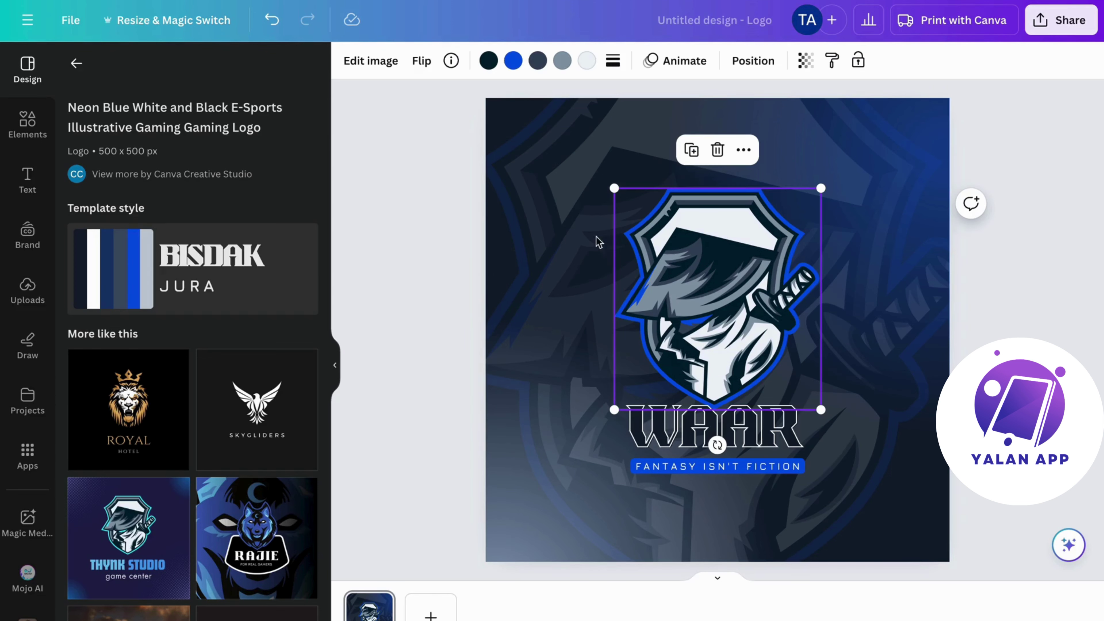
{"action": "left_click", "coordinate": [547, 238]}
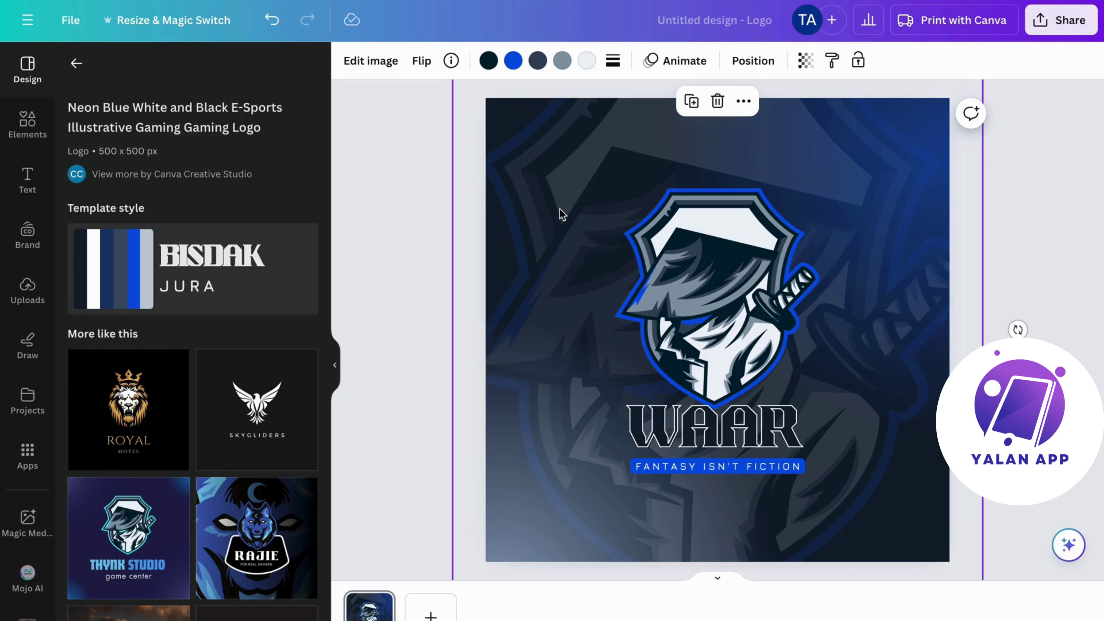
{"action": "left_click_drag", "start_coordinate": [560, 209], "coordinate": [523, 301]}
{"action": "key", "text": "Delete"}
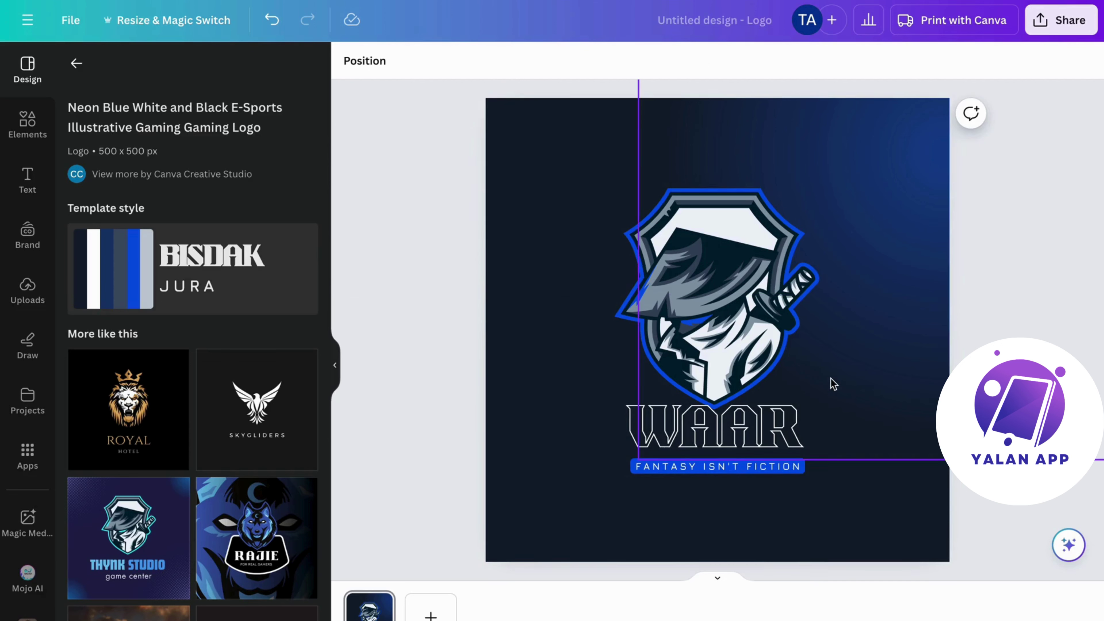
- Try red and several purple shades on the warrior emblem's darkest colour, and settle on pure black
{"action": "left_click", "coordinate": [729, 248]}
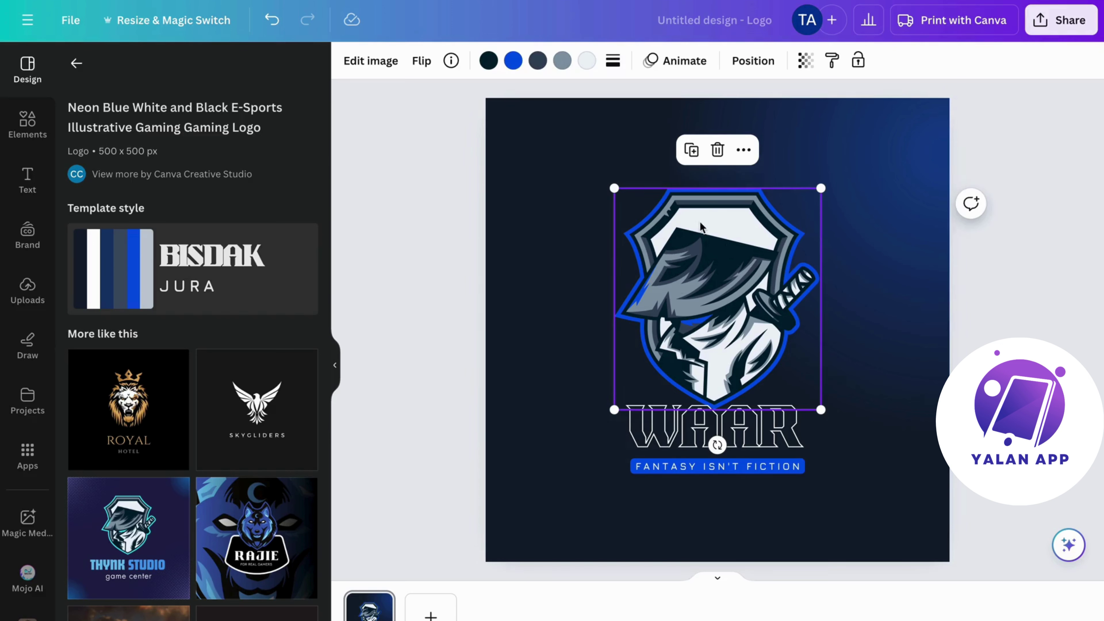
{"action": "left_click", "coordinate": [488, 60]}
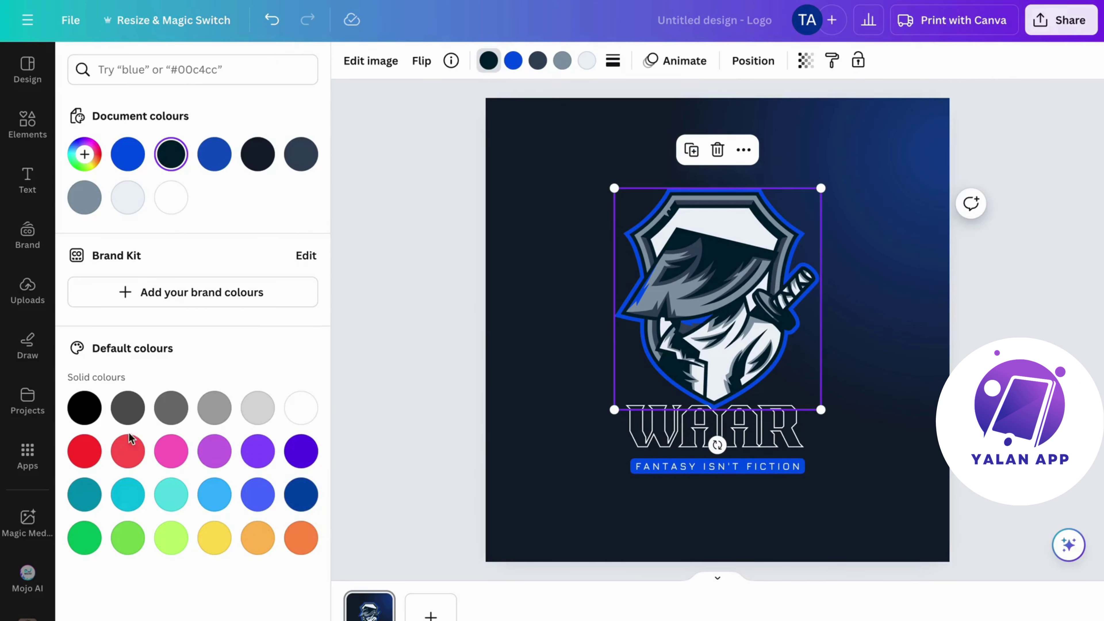
{"action": "left_click", "coordinate": [127, 443]}
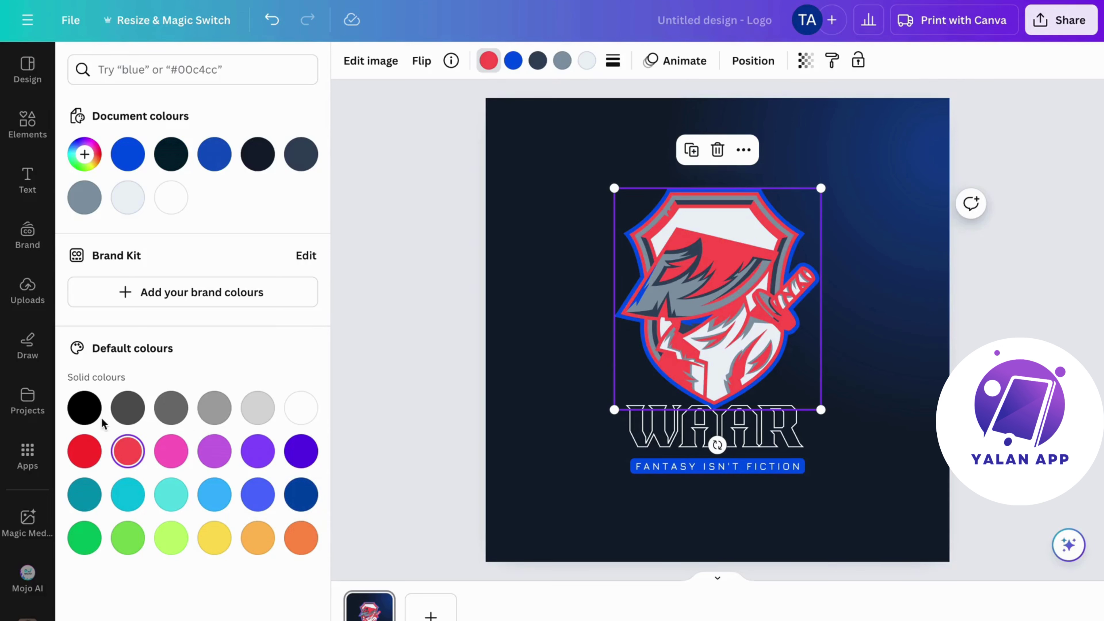
{"action": "left_click", "coordinate": [93, 416]}
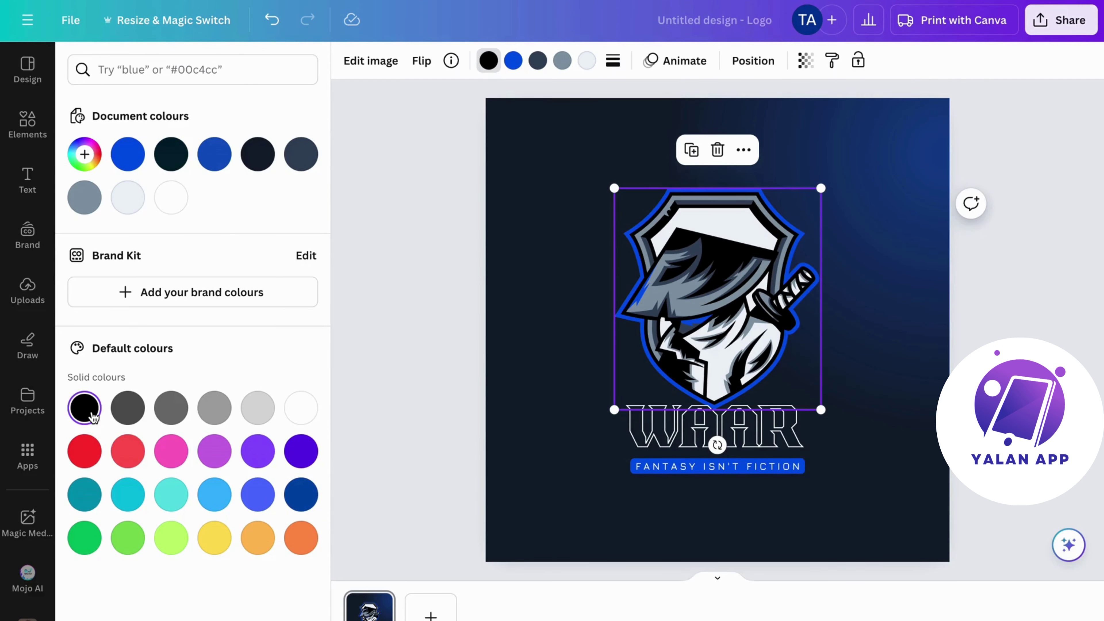
{"action": "left_click", "coordinate": [216, 452]}
{"action": "left_click", "coordinate": [263, 453]}
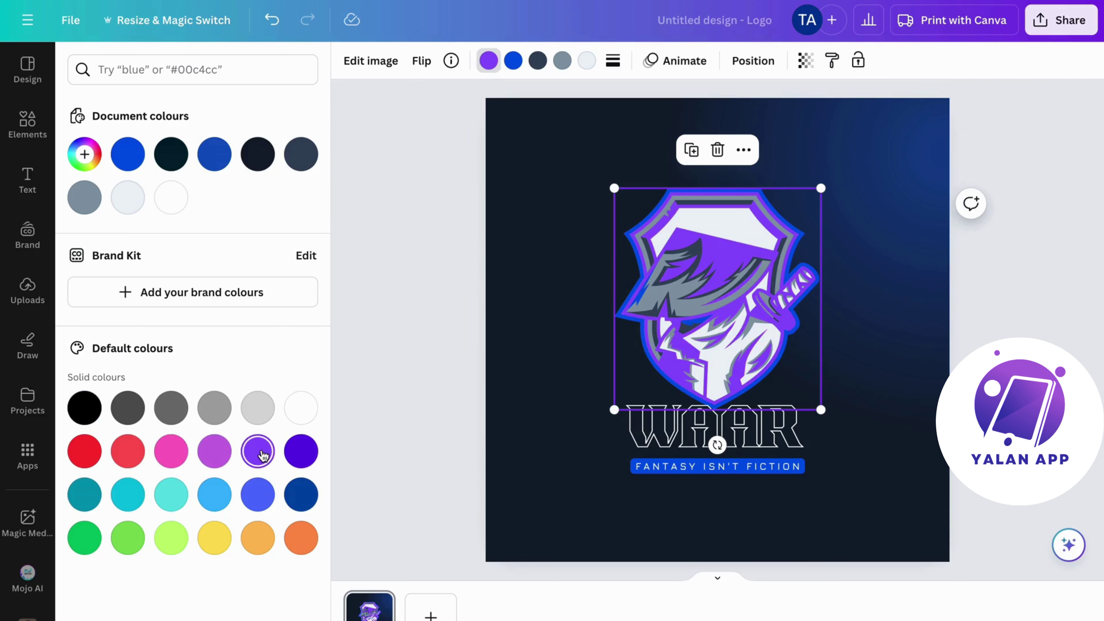
{"action": "left_click", "coordinate": [300, 451]}
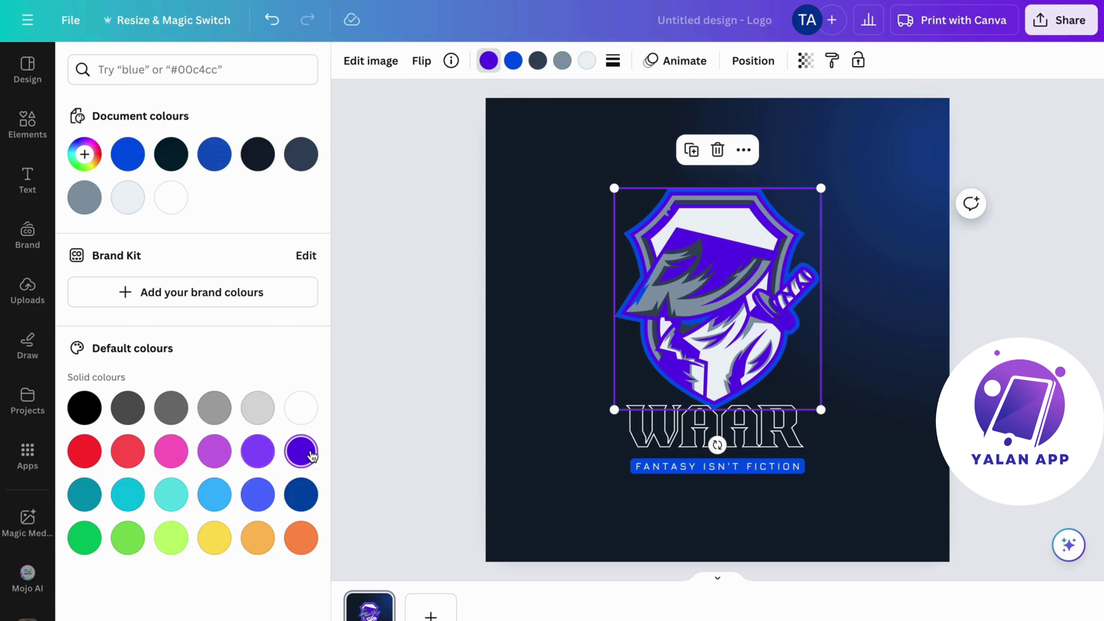
{"action": "left_click", "coordinate": [88, 414]}
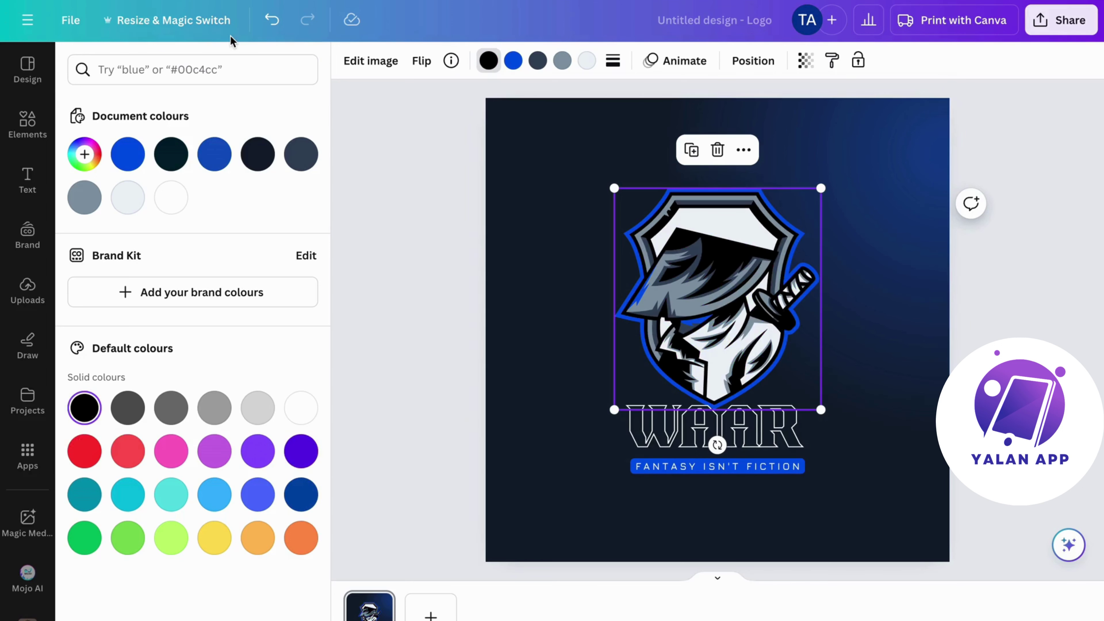
{"action": "left_click", "coordinate": [373, 132]}
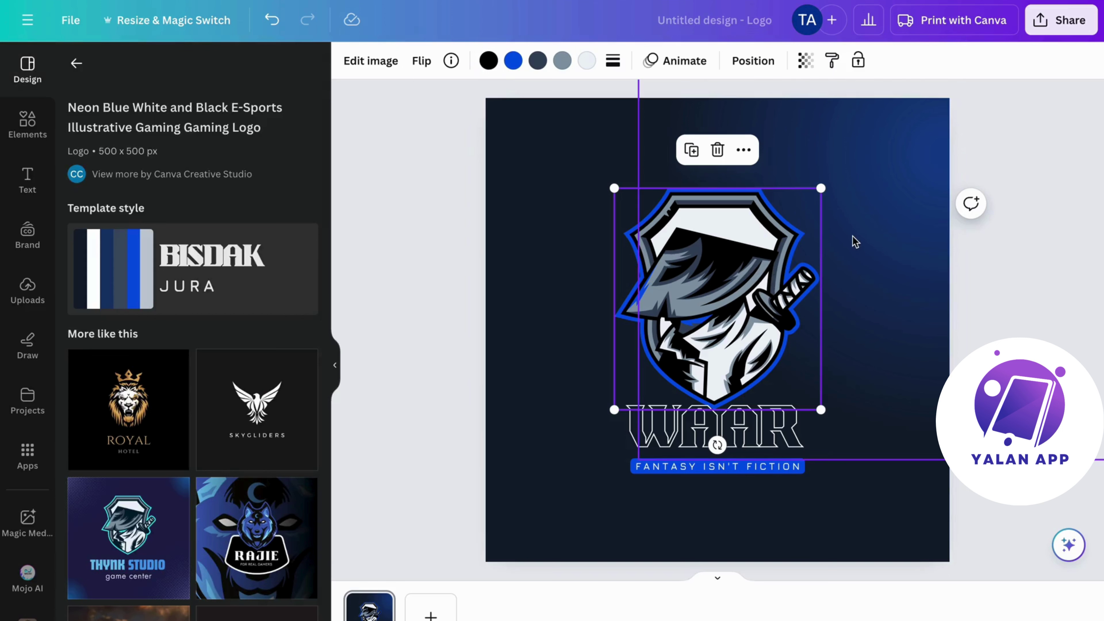
- Try red on the warrior emblem's black areas and undo the colour change
{"action": "left_click", "coordinate": [488, 61]}
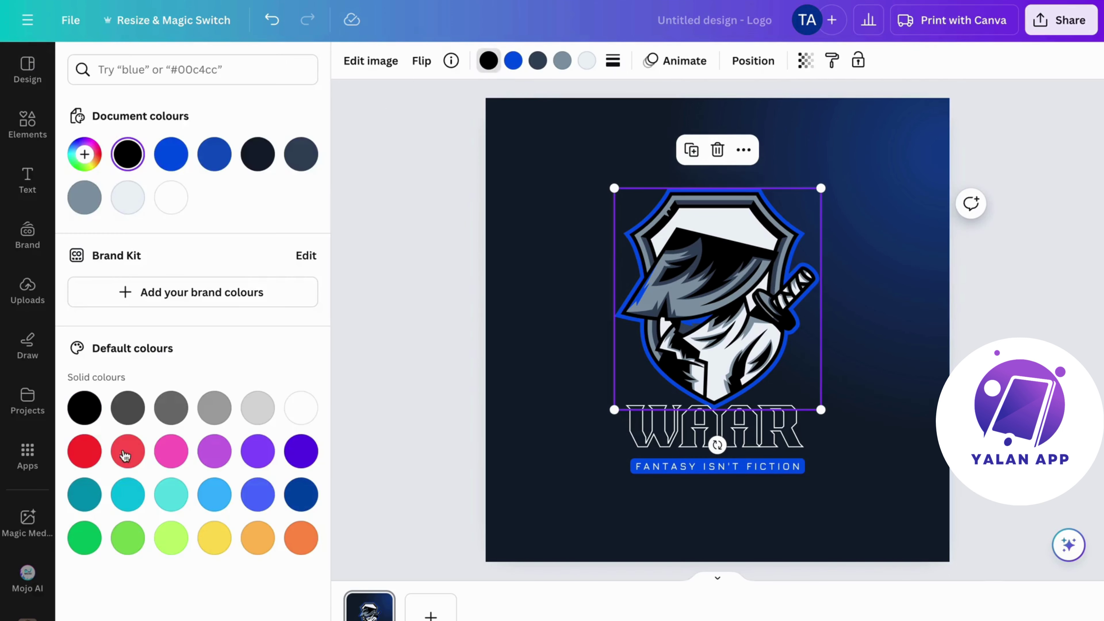
{"action": "left_click", "coordinate": [84, 452]}
{"action": "left_click", "coordinate": [563, 252]}
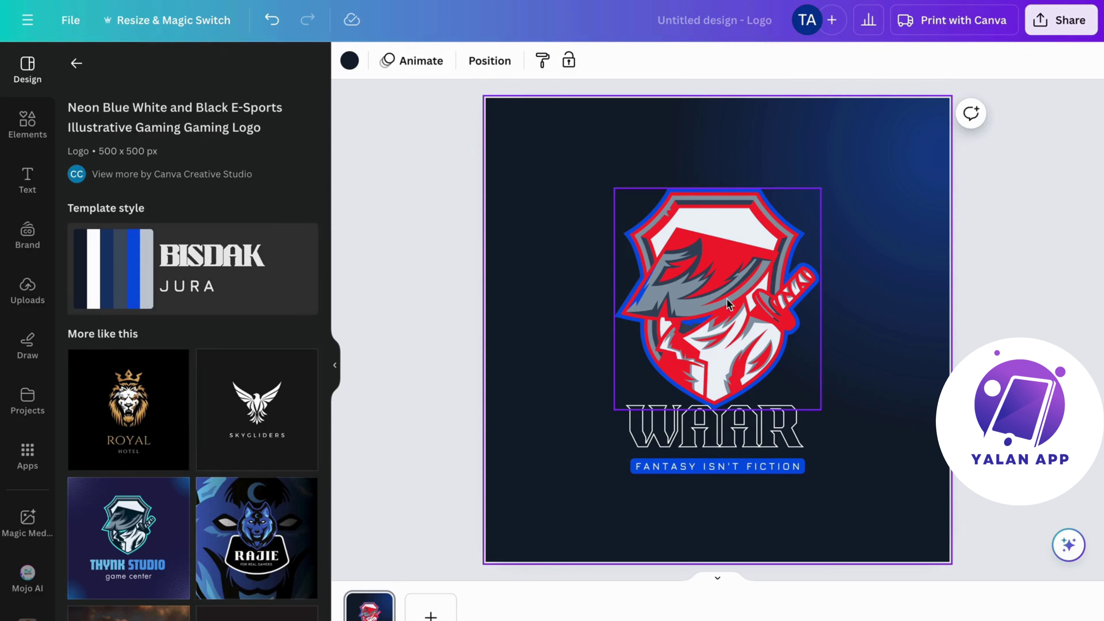
{"action": "left_click", "coordinate": [271, 20]}
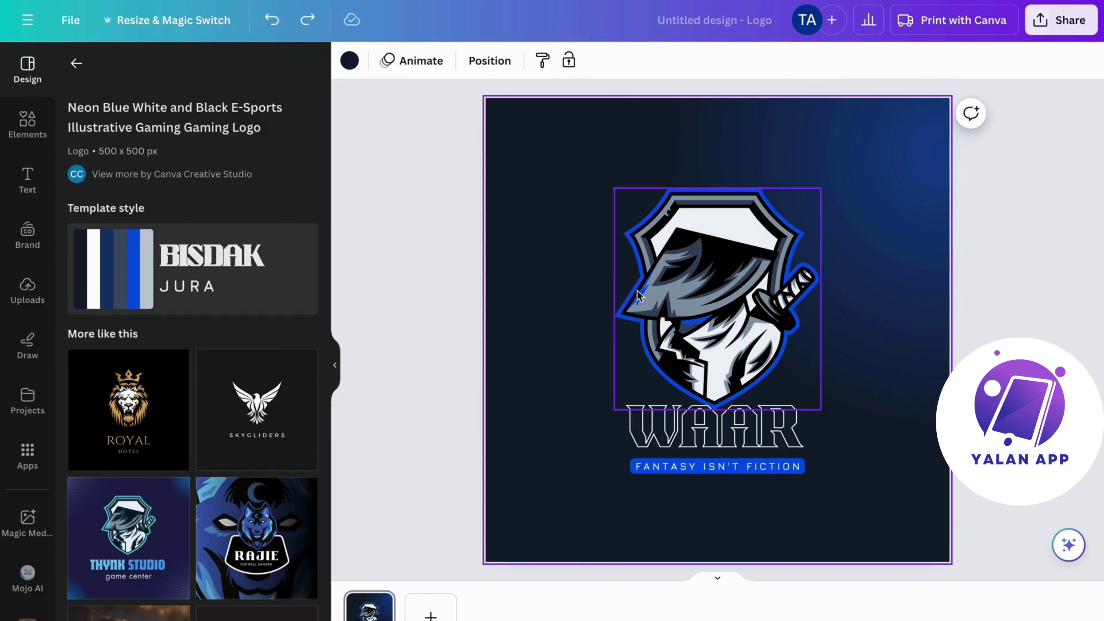
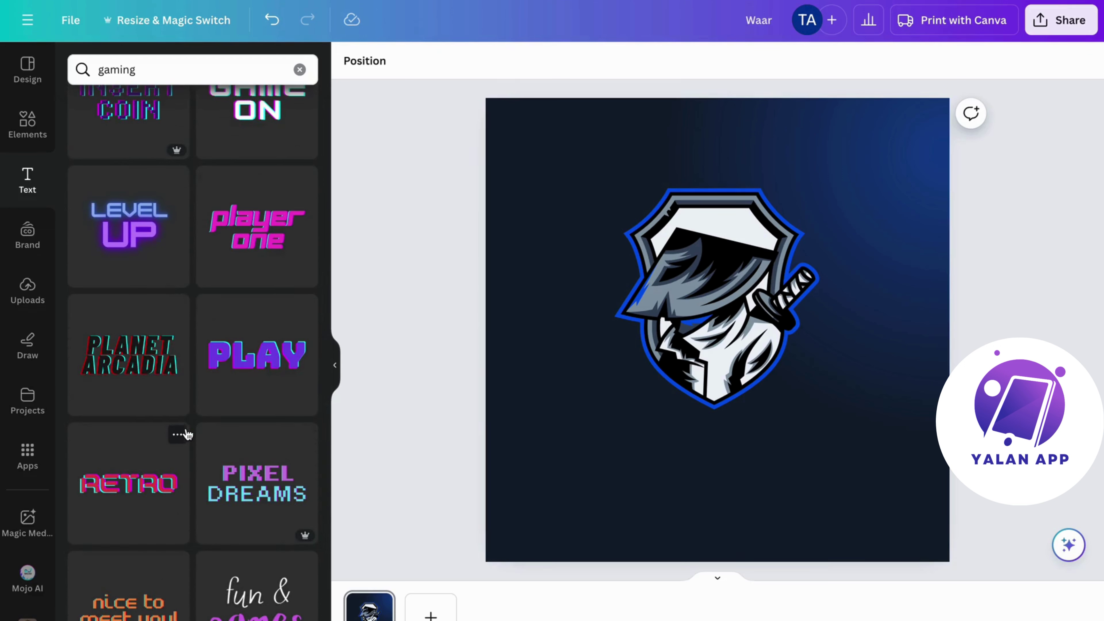
- Add the neon "LEVEL UP" gaming text design to the logo and scale it down to fit beneath the warrior emblem
{"action": "scroll", "coordinate": [185, 434], "scroll_direction": "up", "scroll_amount": 2}
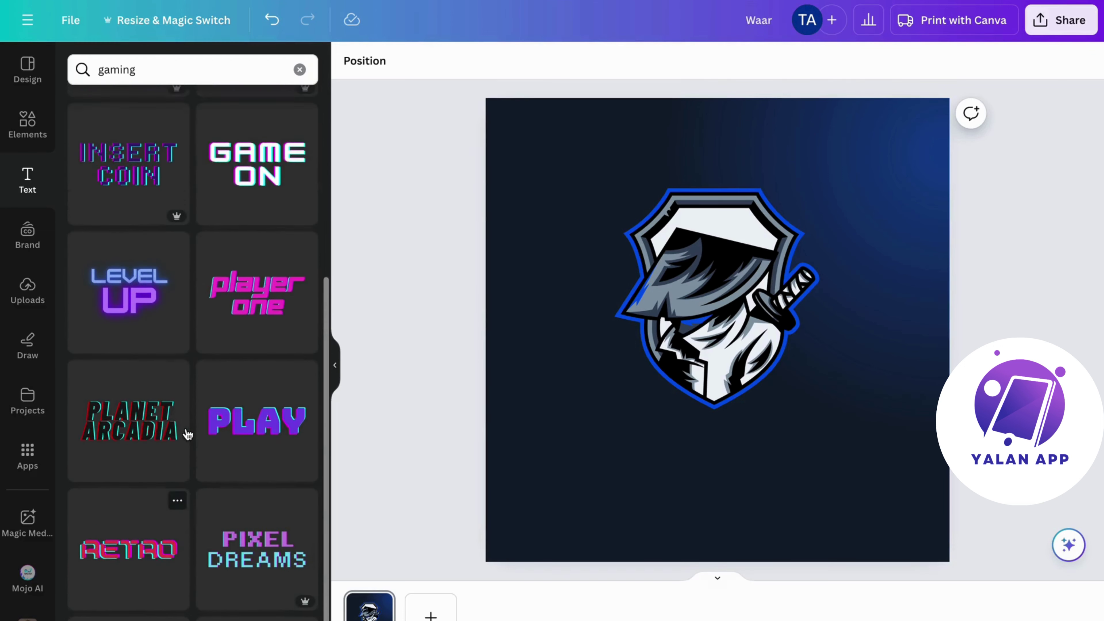
{"action": "left_click", "coordinate": [158, 315]}
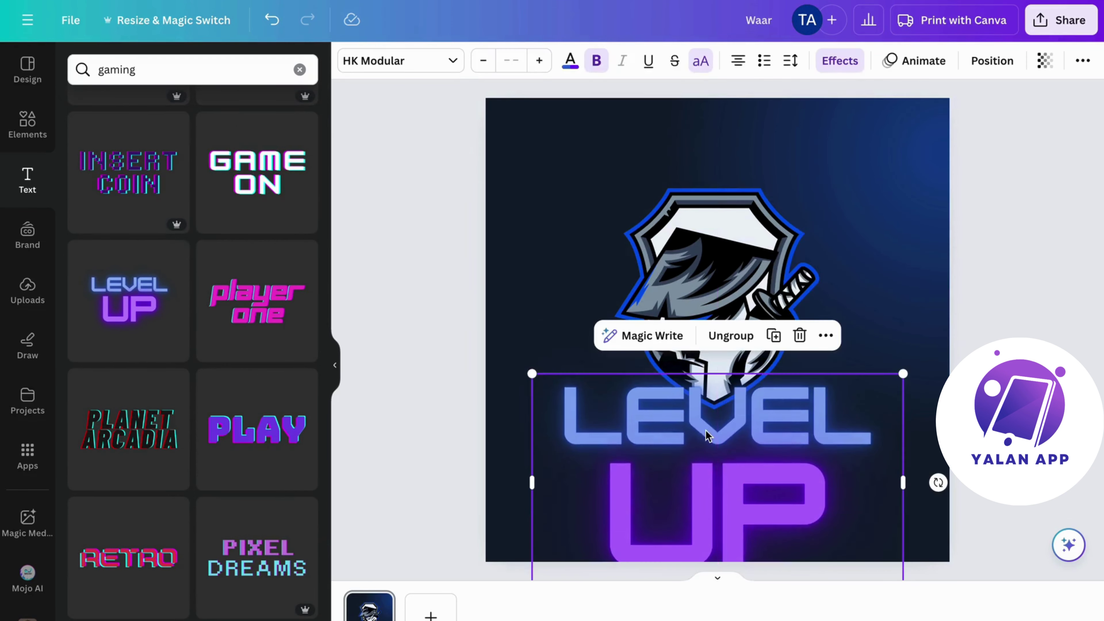
{"action": "left_click_drag", "start_coordinate": [538, 377], "coordinate": [652, 442]}
{"action": "left_click_drag", "start_coordinate": [756, 534], "coordinate": [692, 505]}
- Remove the word "UP" from the added text design and centre the remaining text under the emblem
{"action": "left_click", "coordinate": [692, 504]}
{"action": "key", "text": "Delete"}
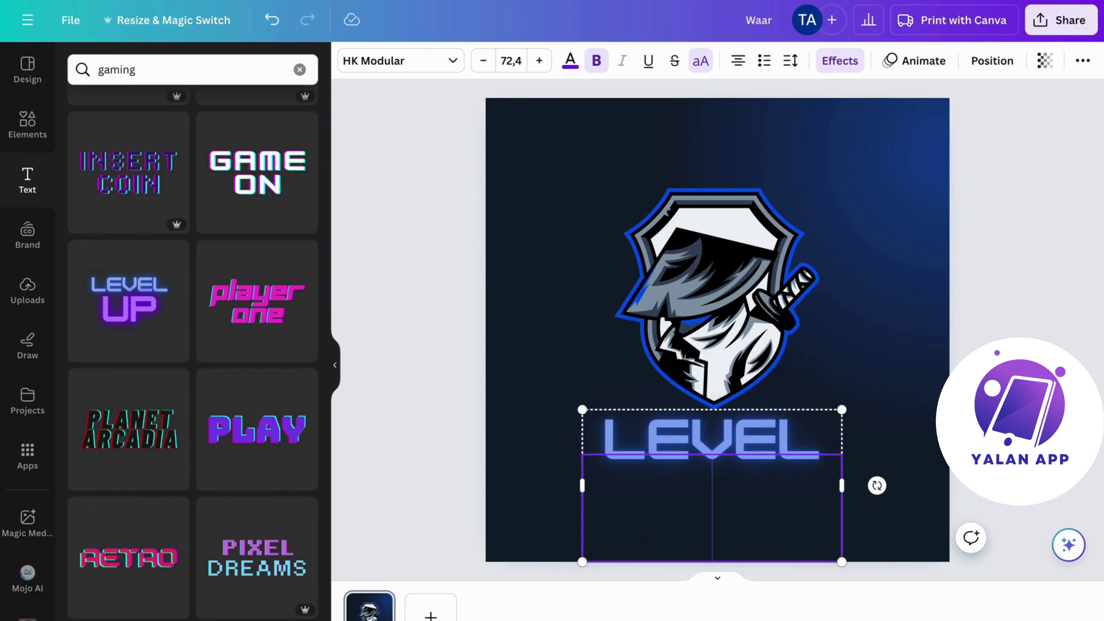
{"action": "left_click_drag", "start_coordinate": [739, 464], "coordinate": [722, 468]}
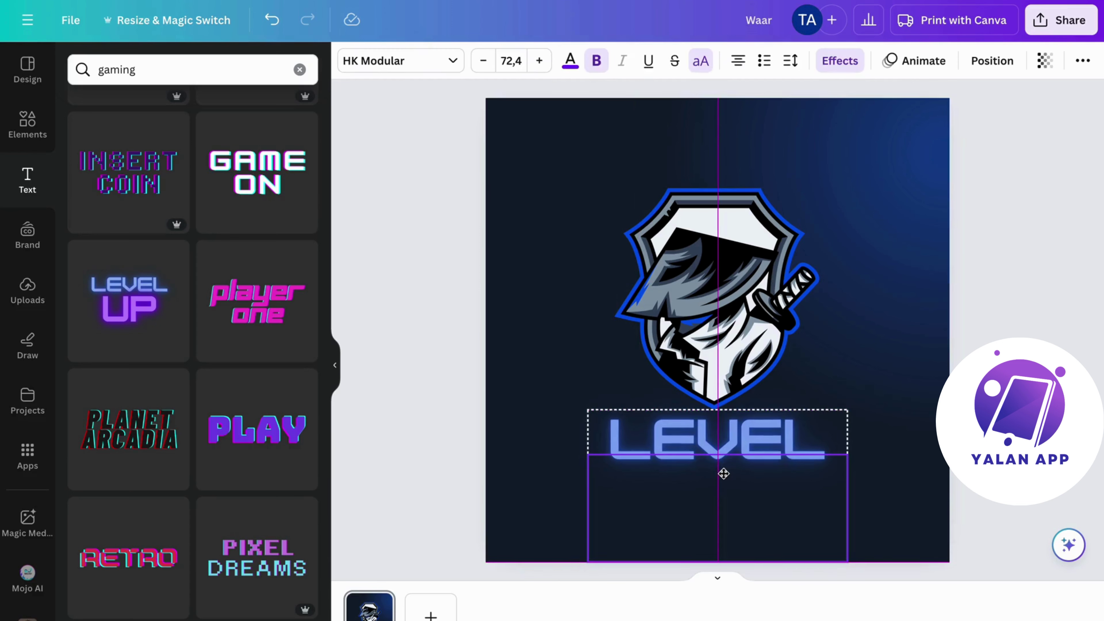
- Replace the word "LEVEL" beneath the emblem with "TEST", keeping the blue neon style
{"action": "left_click", "coordinate": [702, 461]}
{"action": "double_click", "coordinate": [701, 461]}
{"action": "type", "text": "T"}
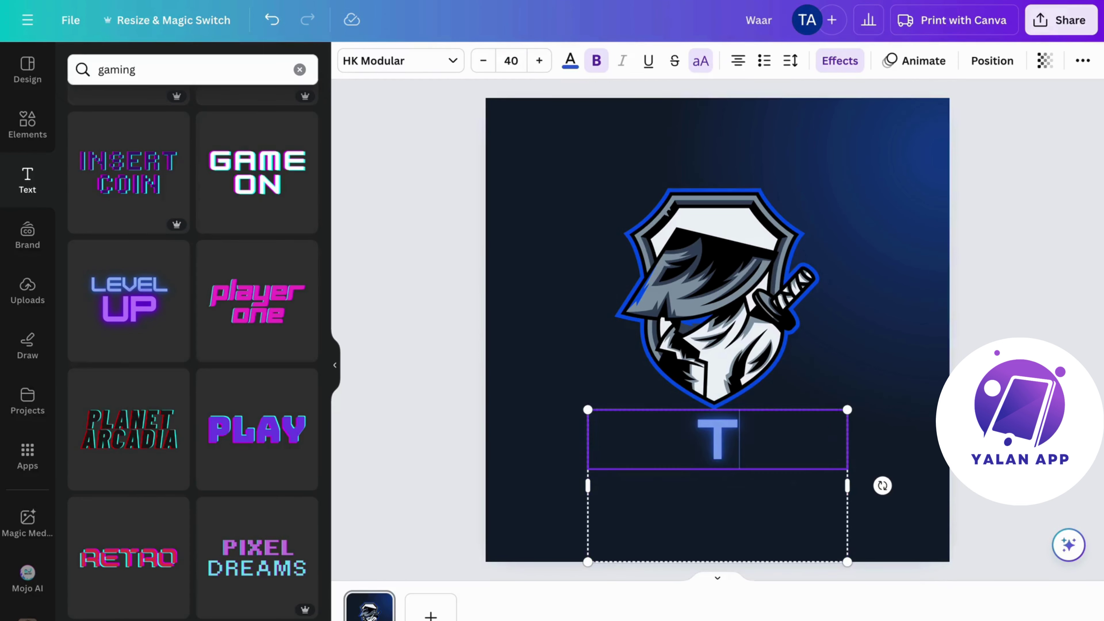
{"action": "type", "text": "EST GAMING"}
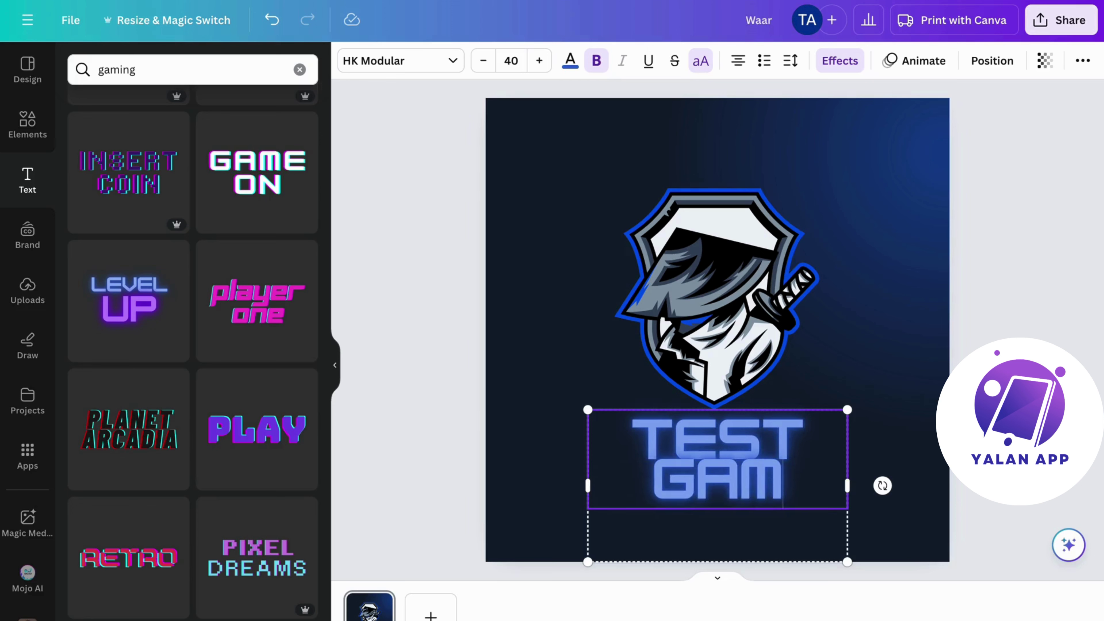
{"action": "double_click", "coordinate": [729, 459]}
{"action": "key", "text": "BackSpace"}
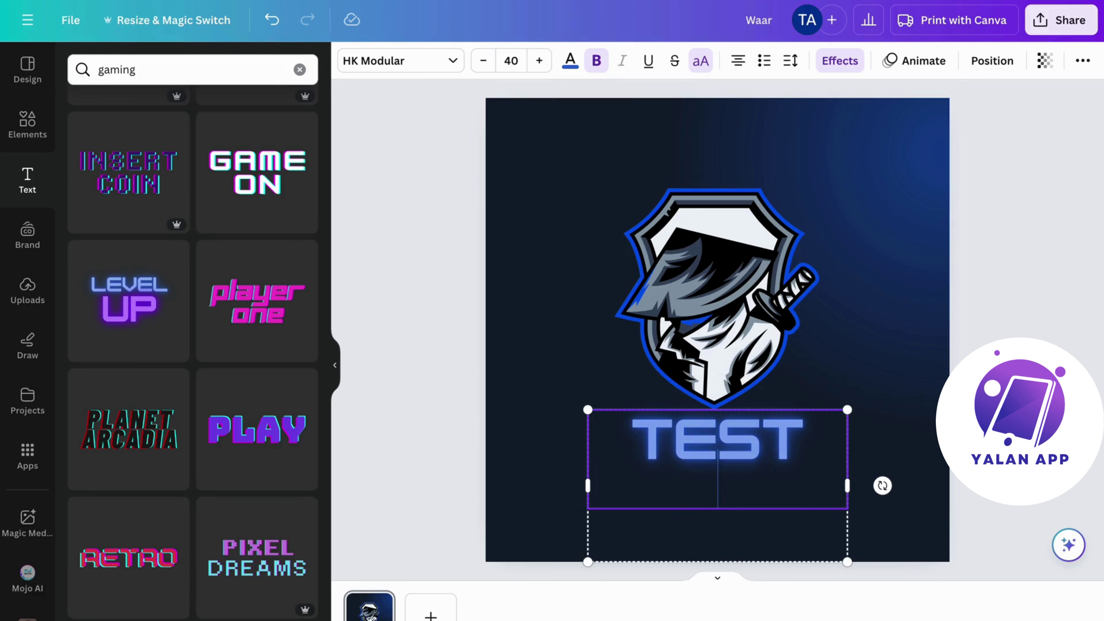
{"action": "left_click", "coordinate": [887, 296]}
- Add a second "LEVEL UP" neon text design, remove its "LEVEL" line and change "UP" to "GAMING"
{"action": "left_click", "coordinate": [161, 301]}
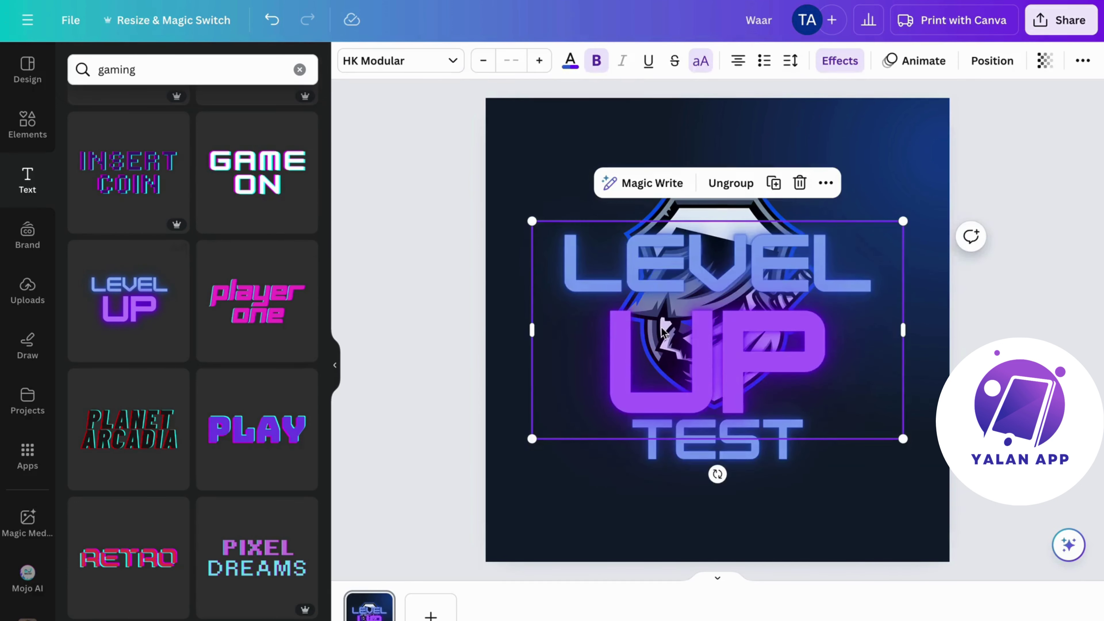
{"action": "double_click", "coordinate": [683, 273]}
{"action": "key", "text": "BackSpace"}
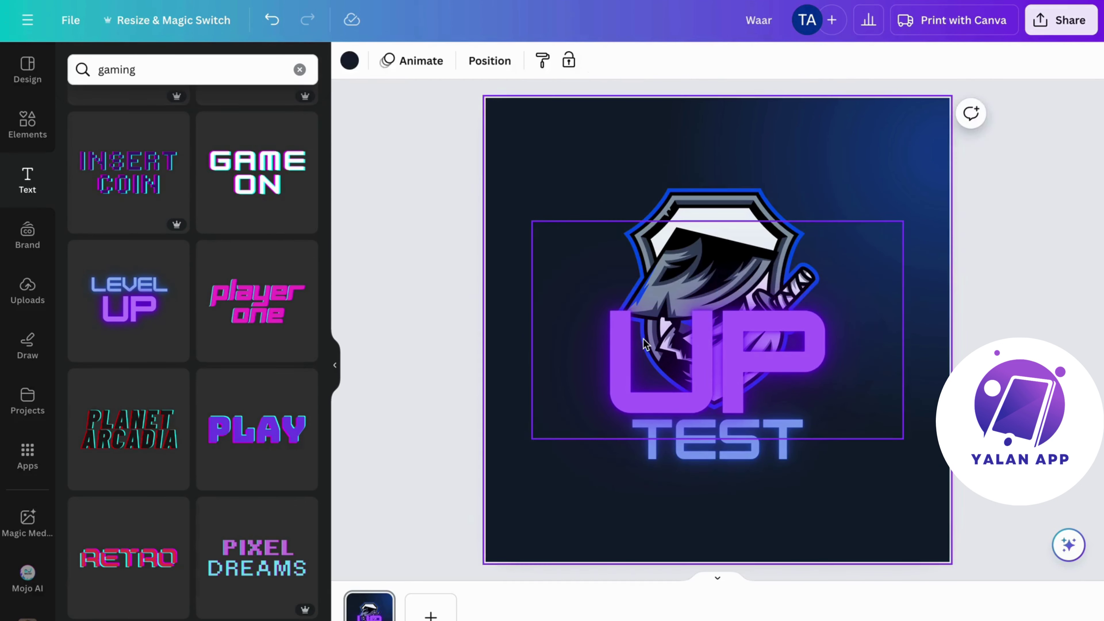
{"action": "left_click", "coordinate": [643, 339]}
{"action": "double_click", "coordinate": [644, 340]}
{"action": "type", "text": "GAM"}
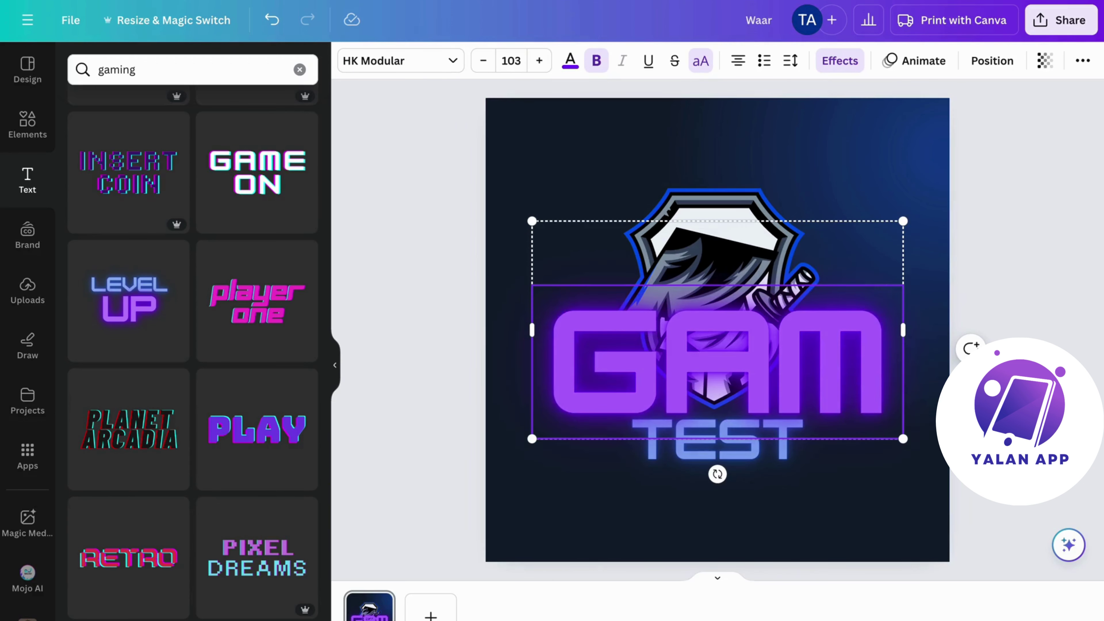
{"action": "type", "text": "ING"}
- Set the purple "GAMING" text to font size 40 and place it directly beneath "TEST"
{"action": "left_click", "coordinate": [509, 58]}
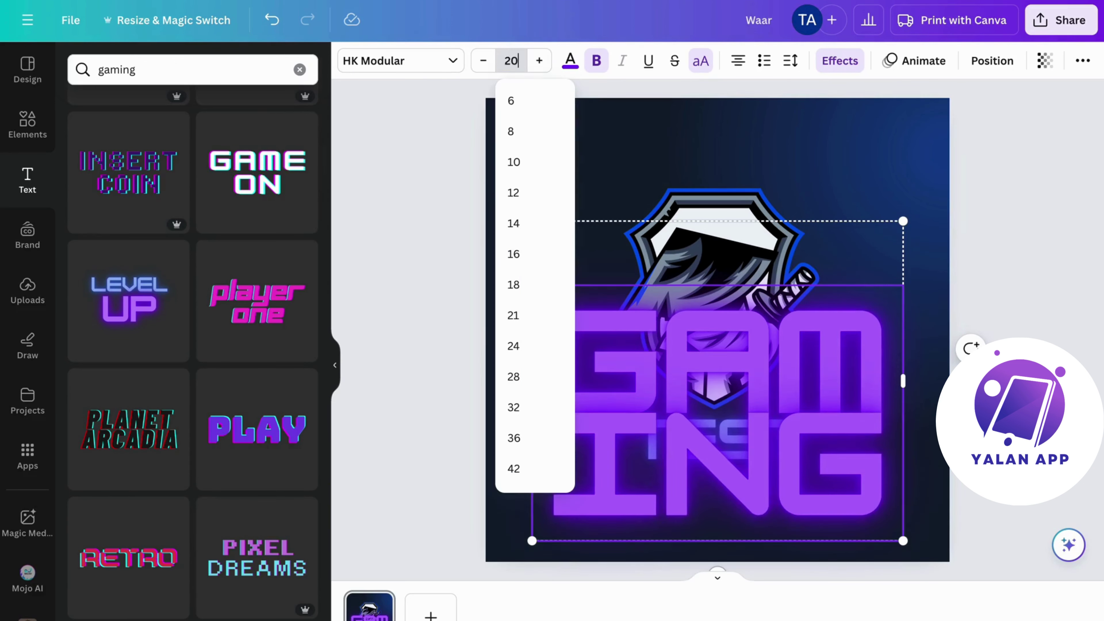
{"action": "type", "text": "40"}
{"action": "key", "text": "Return"}
{"action": "left_click", "coordinate": [604, 130]}
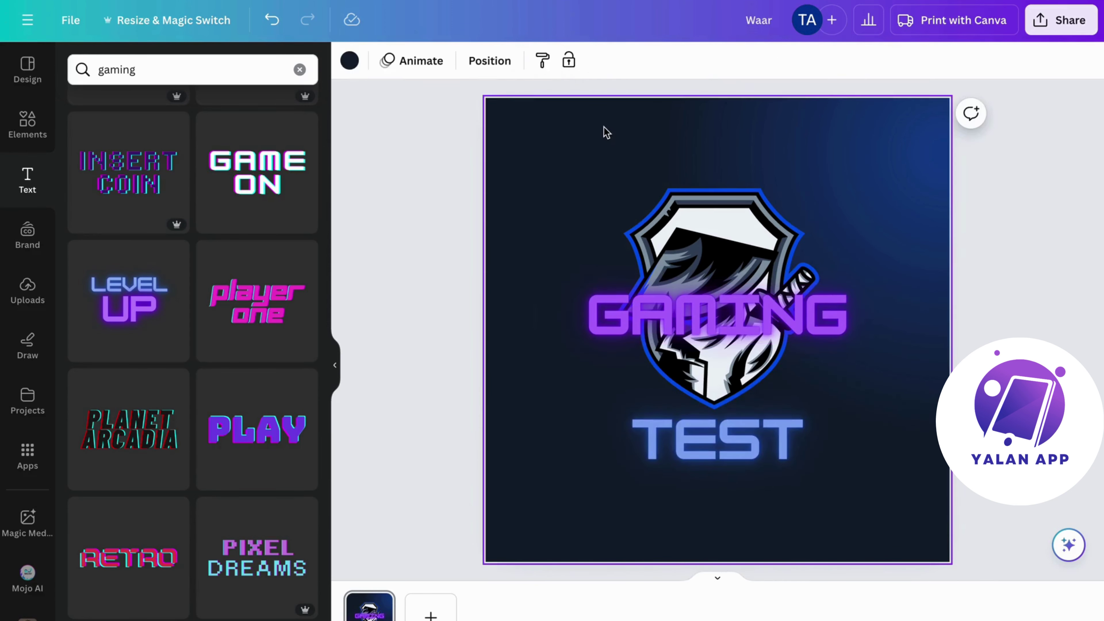
{"action": "left_click_drag", "start_coordinate": [665, 311], "coordinate": [662, 492]}
{"action": "left_click", "coordinate": [490, 291]}
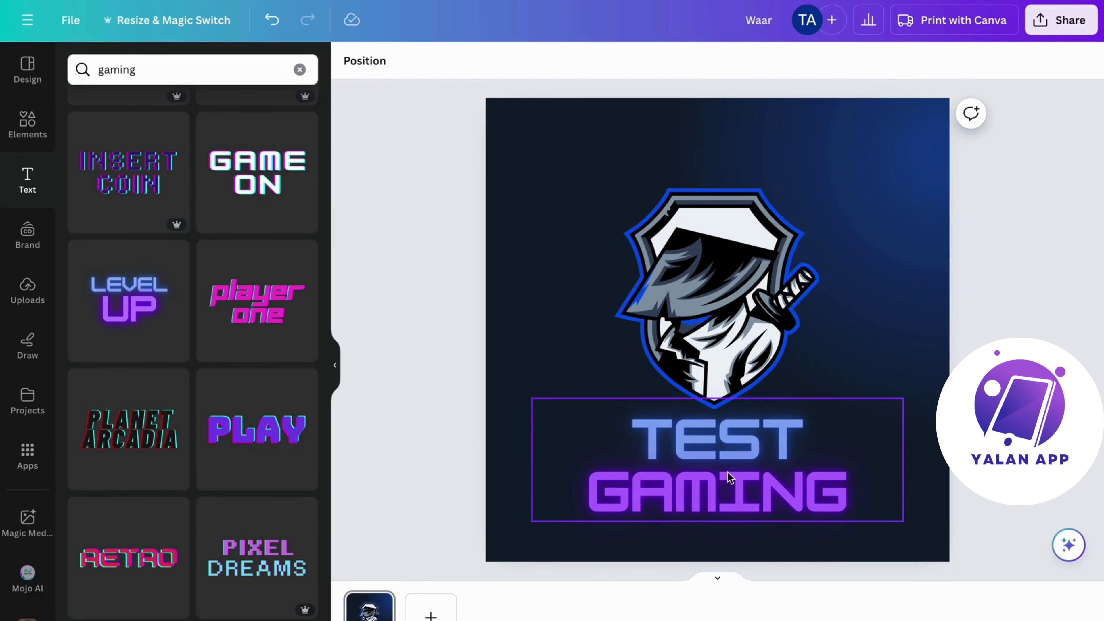
- Recolour the warrior emblem's blue outline to violet after trying pink
{"action": "left_click", "coordinate": [734, 282]}
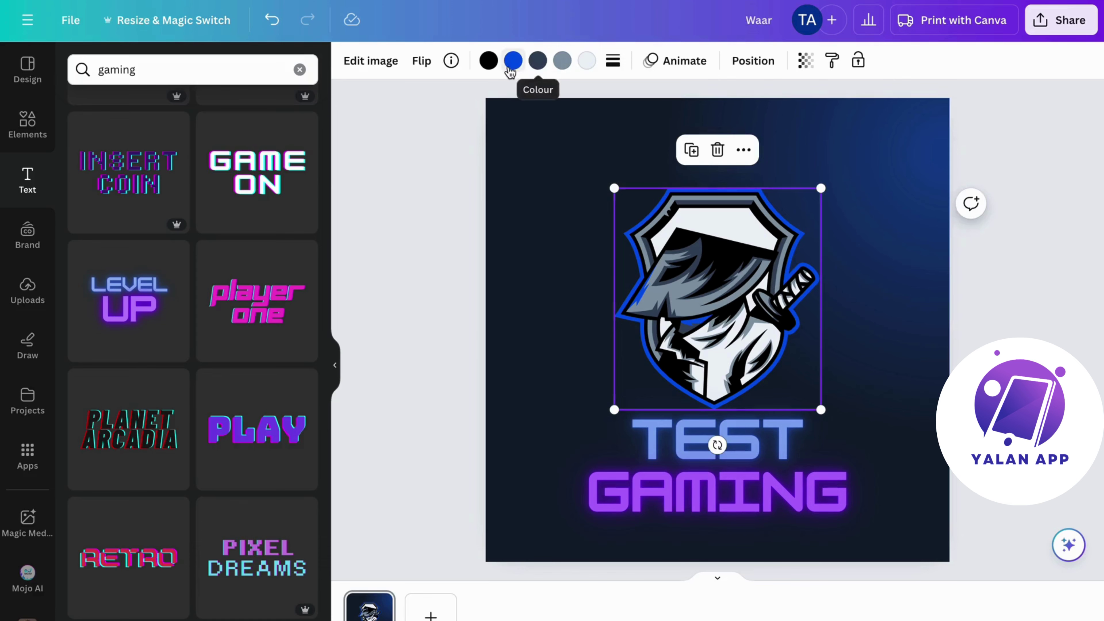
{"action": "left_click", "coordinate": [513, 60]}
{"action": "left_click", "coordinate": [175, 449]}
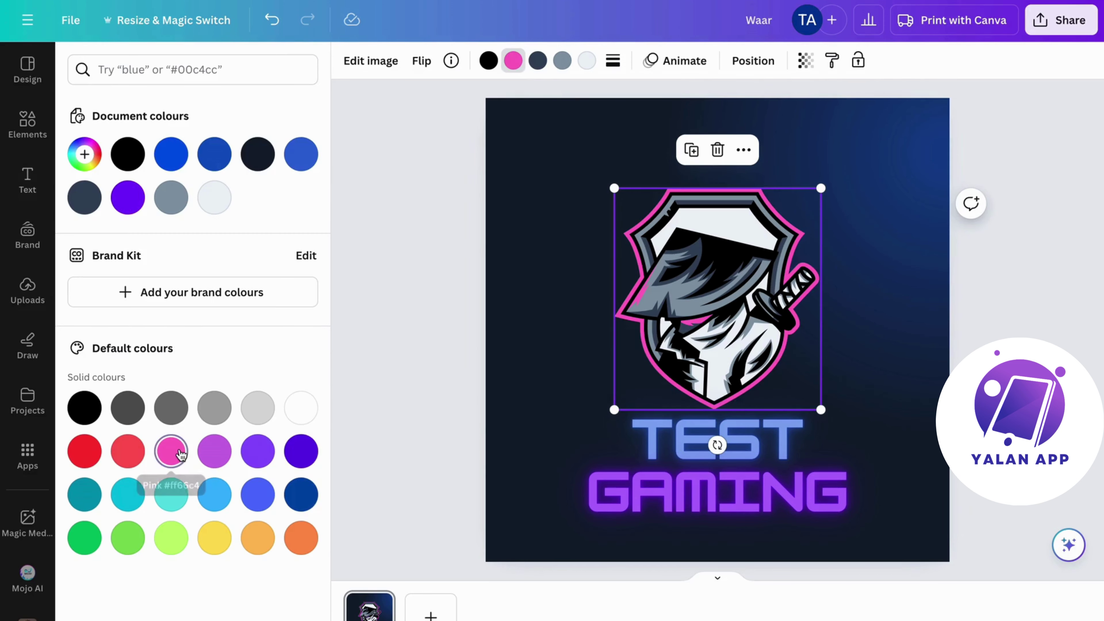
{"action": "left_click", "coordinate": [258, 450]}
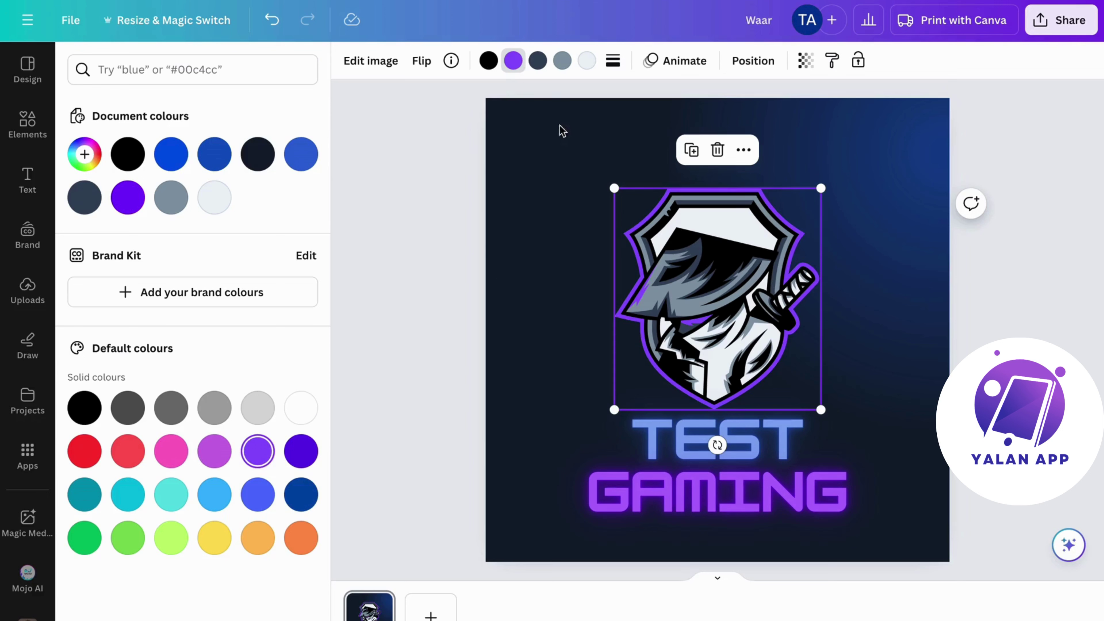
- Try turquoise and purple for the warrior emblem's black areas, and undo these colour changes
{"action": "left_click", "coordinate": [489, 61]}
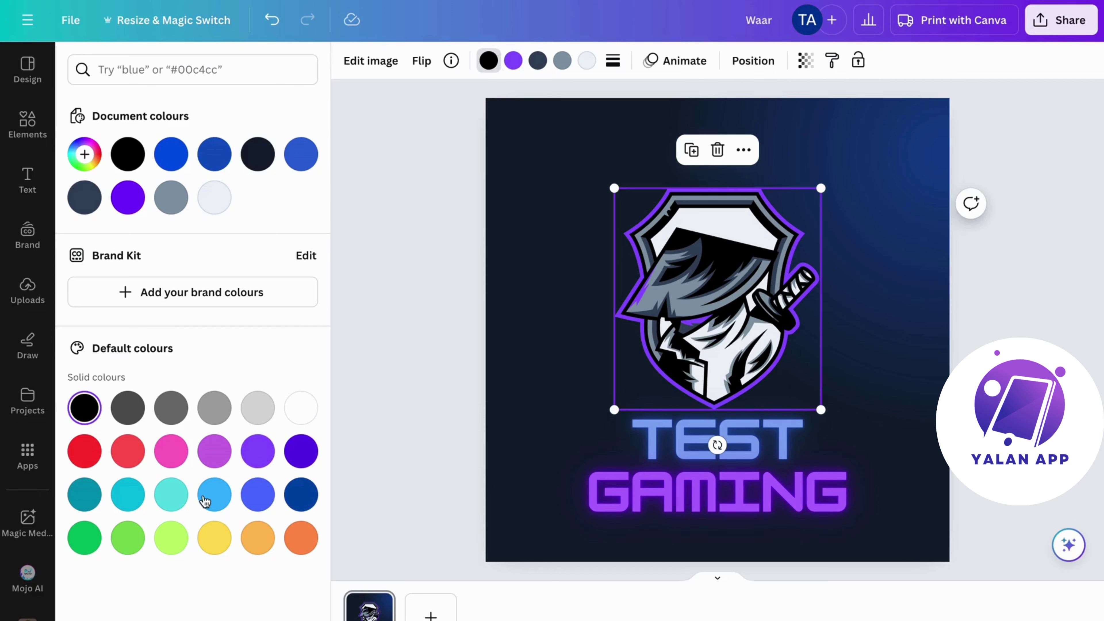
{"action": "left_click", "coordinate": [127, 496]}
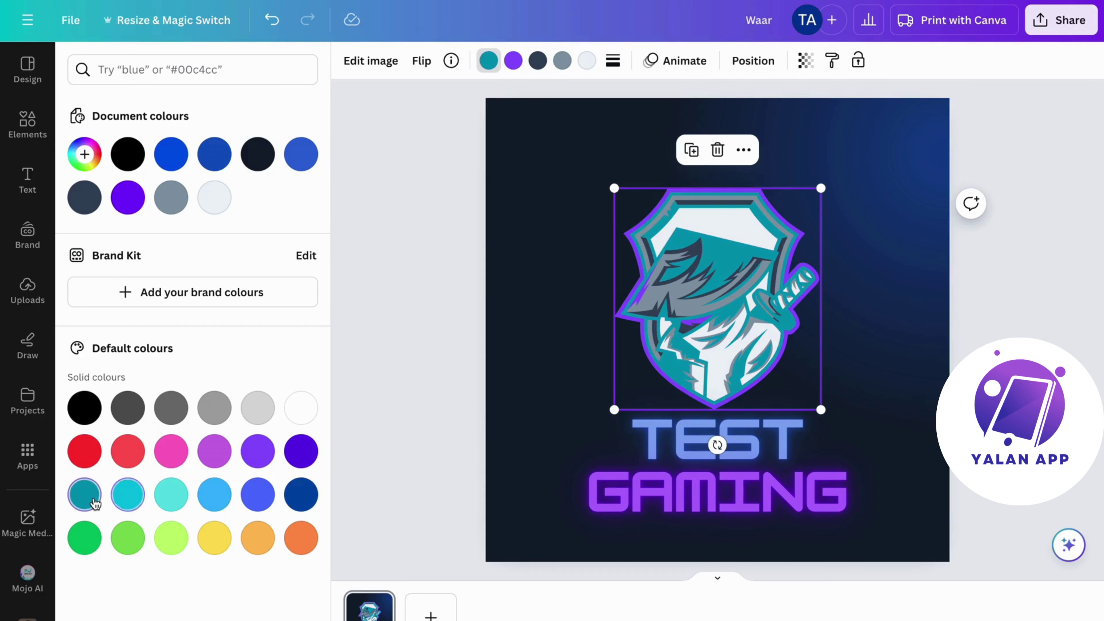
{"action": "left_click", "coordinate": [128, 197]}
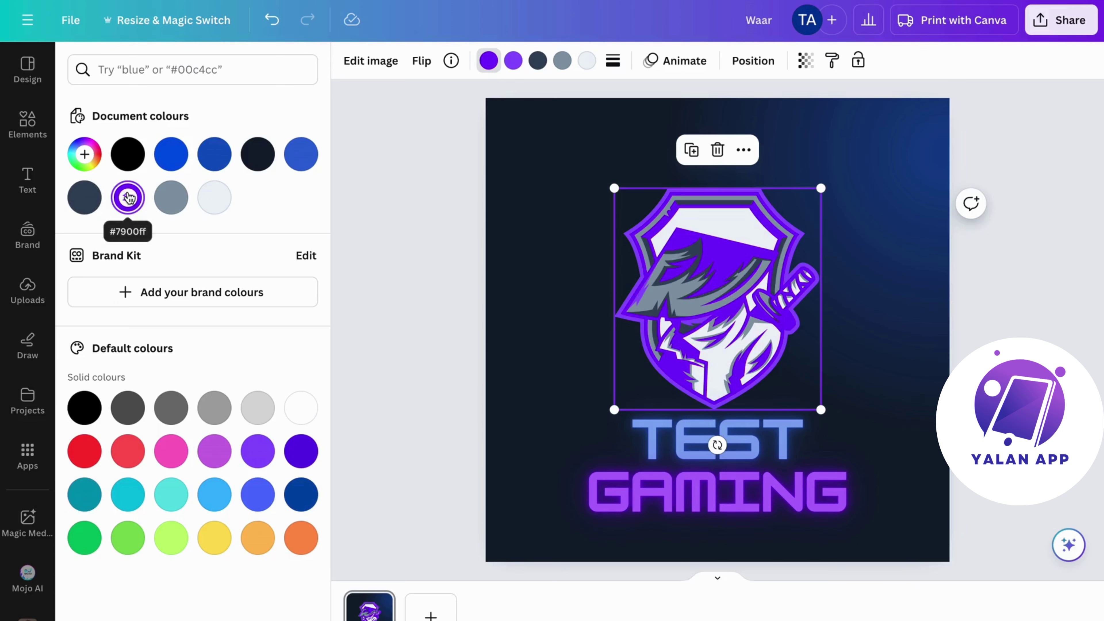
{"action": "left_click", "coordinate": [278, 27]}
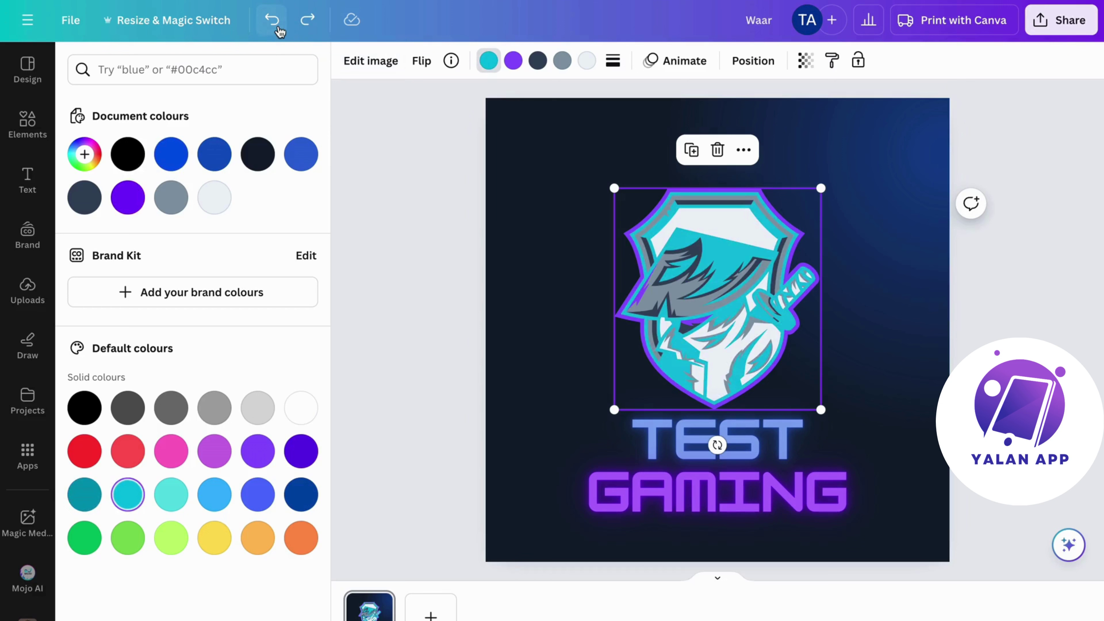
{"action": "left_click", "coordinate": [279, 27]}
{"action": "left_click", "coordinate": [278, 26]}
{"action": "left_click", "coordinate": [278, 26]}
{"action": "left_click", "coordinate": [390, 192]}
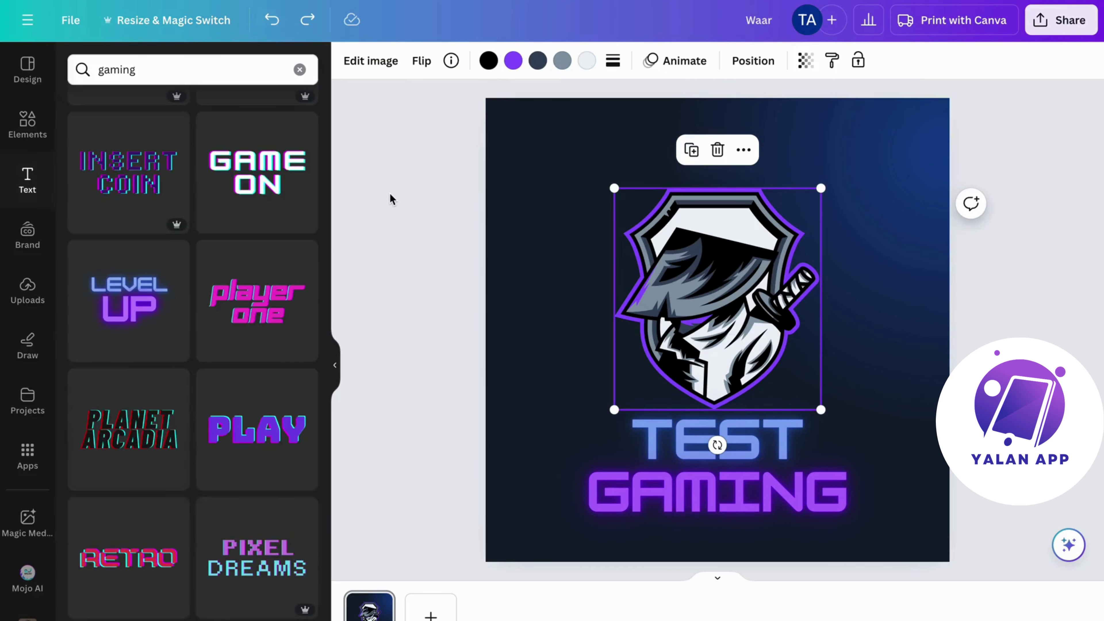
{"action": "left_click", "coordinate": [390, 193]}
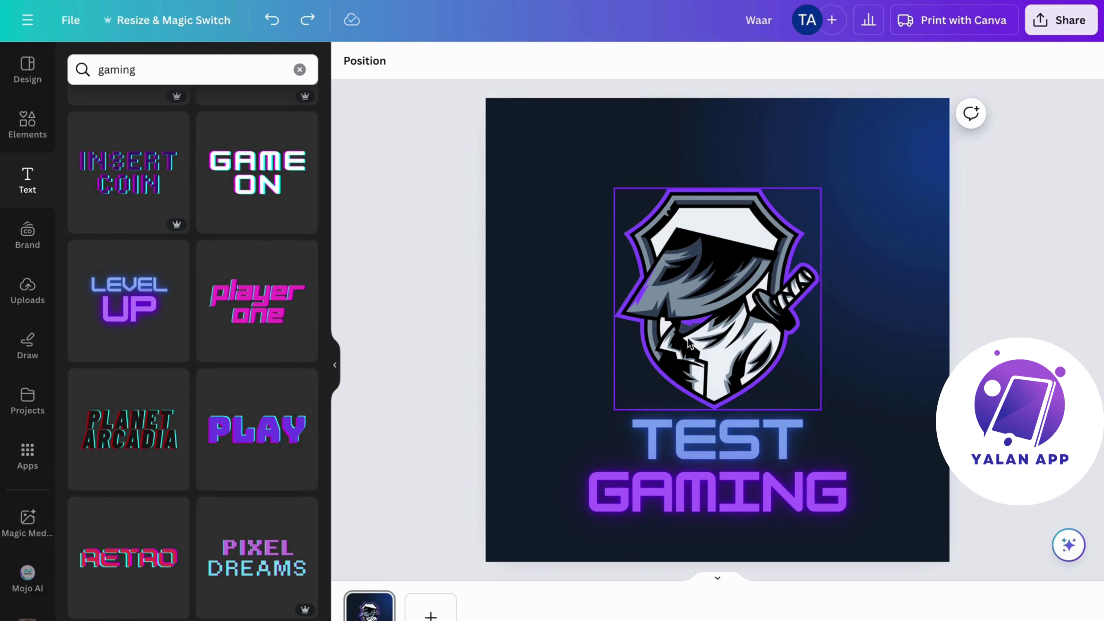
- Enlarge the warrior emblem and centre it above the "TEST" text
{"action": "left_click", "coordinate": [742, 292]}
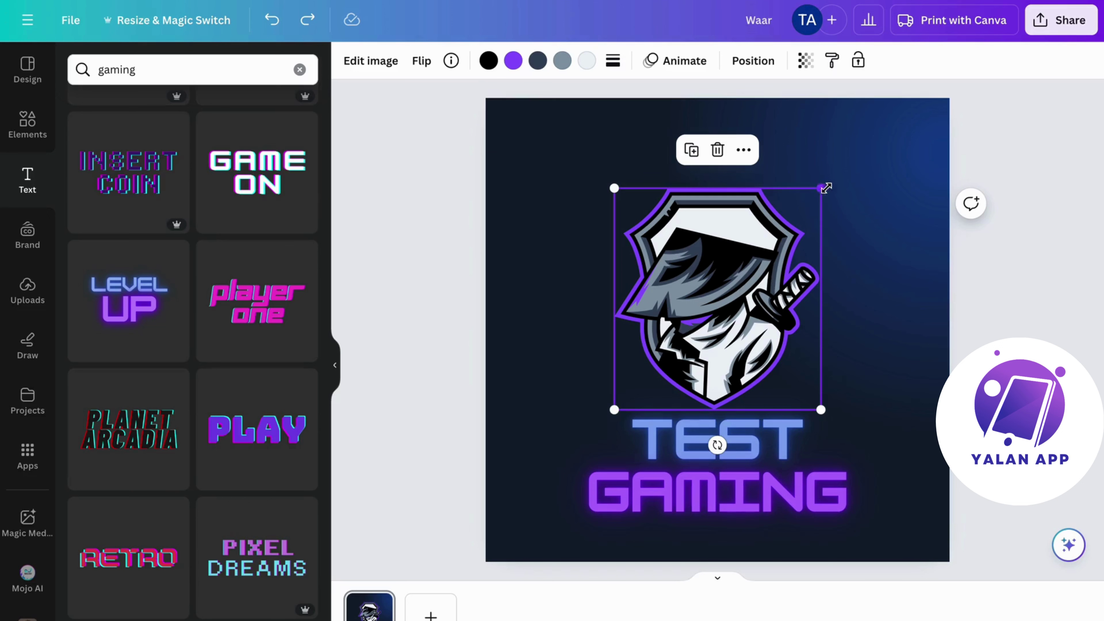
{"action": "left_click_drag", "start_coordinate": [825, 187], "coordinate": [868, 143]}
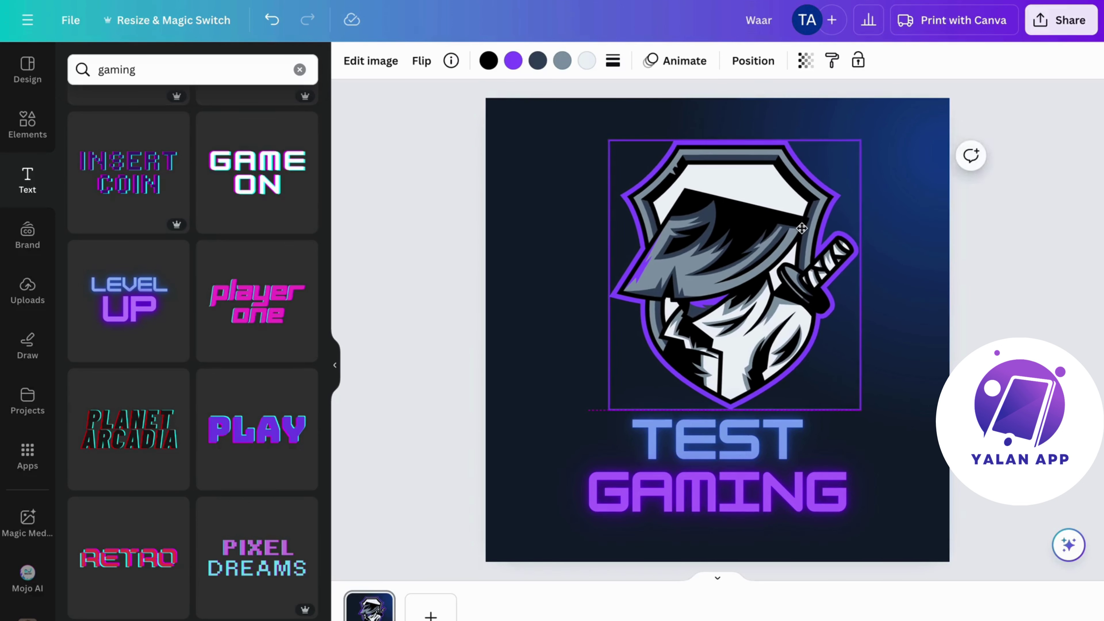
{"action": "left_click_drag", "start_coordinate": [801, 228], "coordinate": [789, 226]}
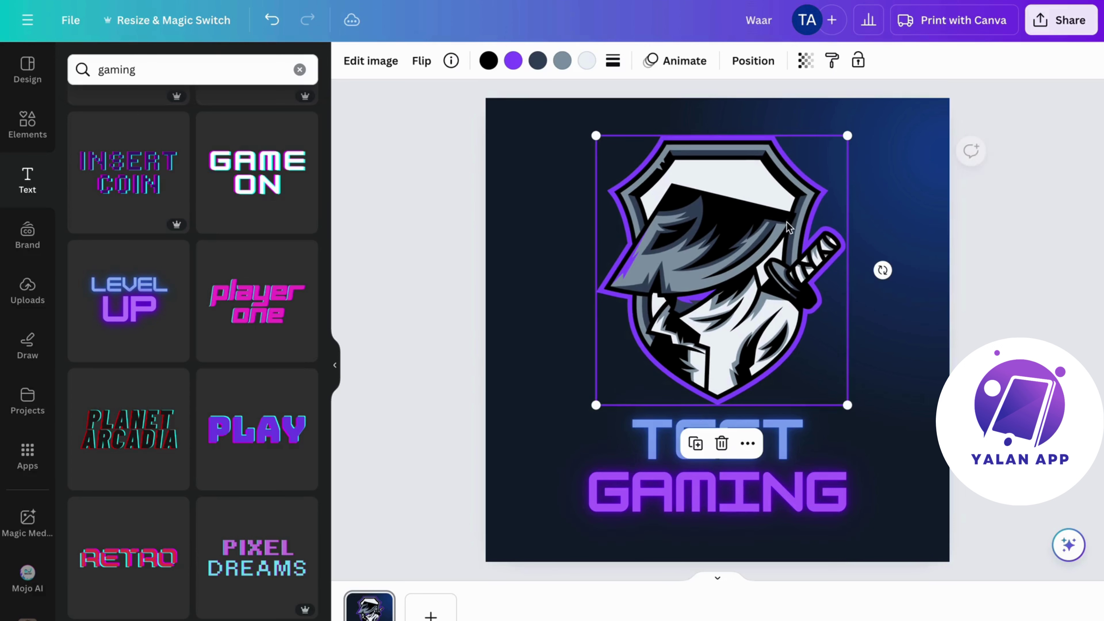
{"action": "left_click", "coordinate": [778, 448]}
{"action": "left_click", "coordinate": [776, 448]}
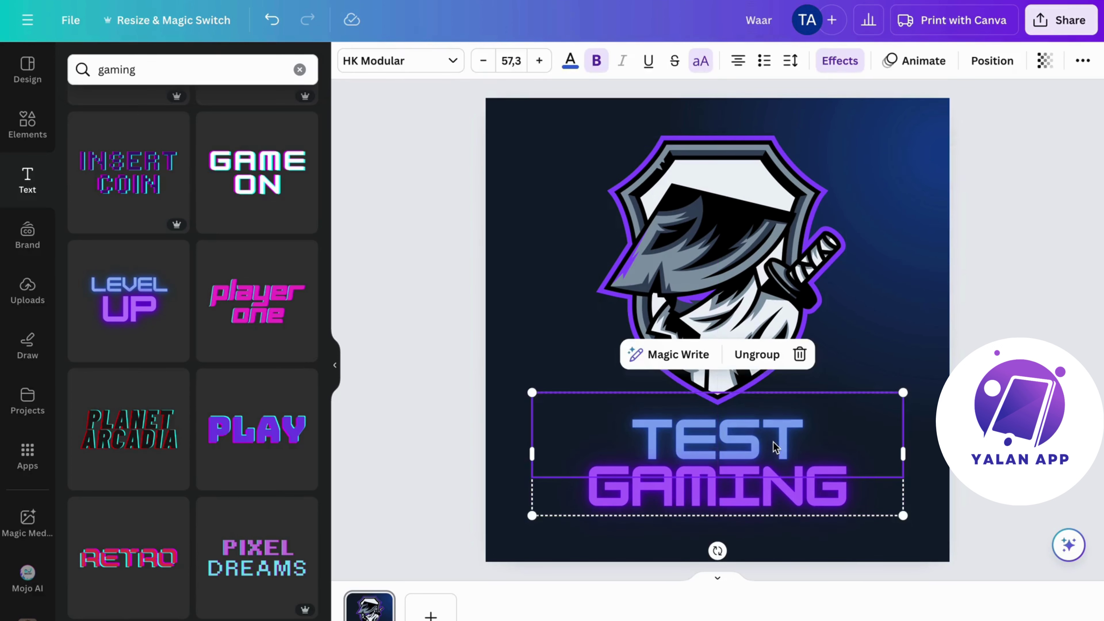
{"action": "left_click", "coordinate": [773, 451]}
{"action": "left_click", "coordinate": [955, 352]}
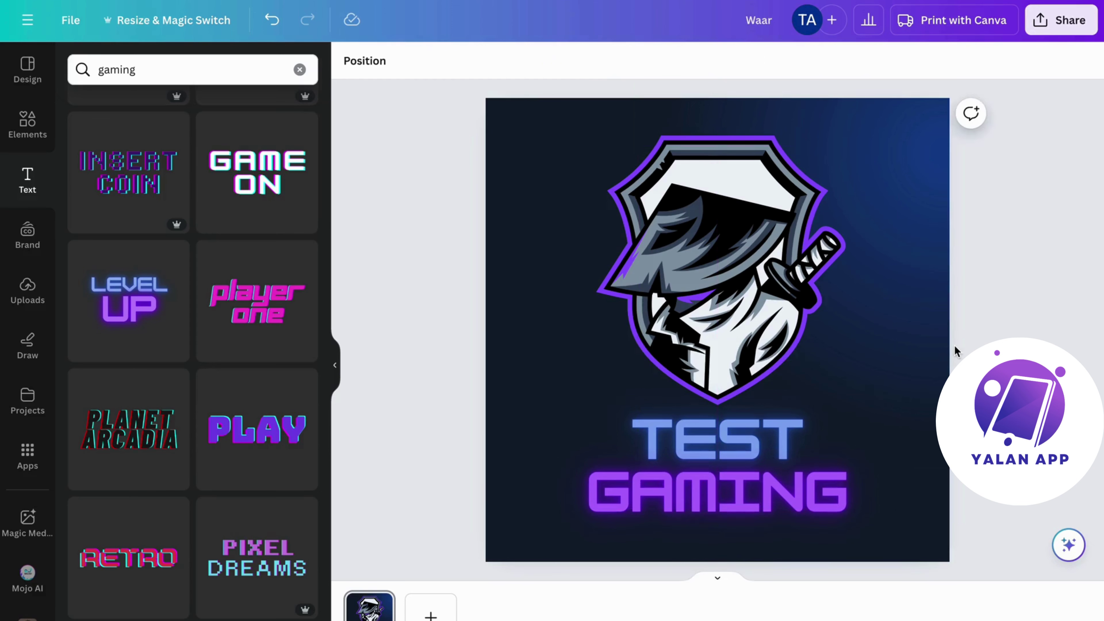
{"action": "left_click", "coordinate": [729, 229]}
{"action": "left_click", "coordinate": [553, 207]}
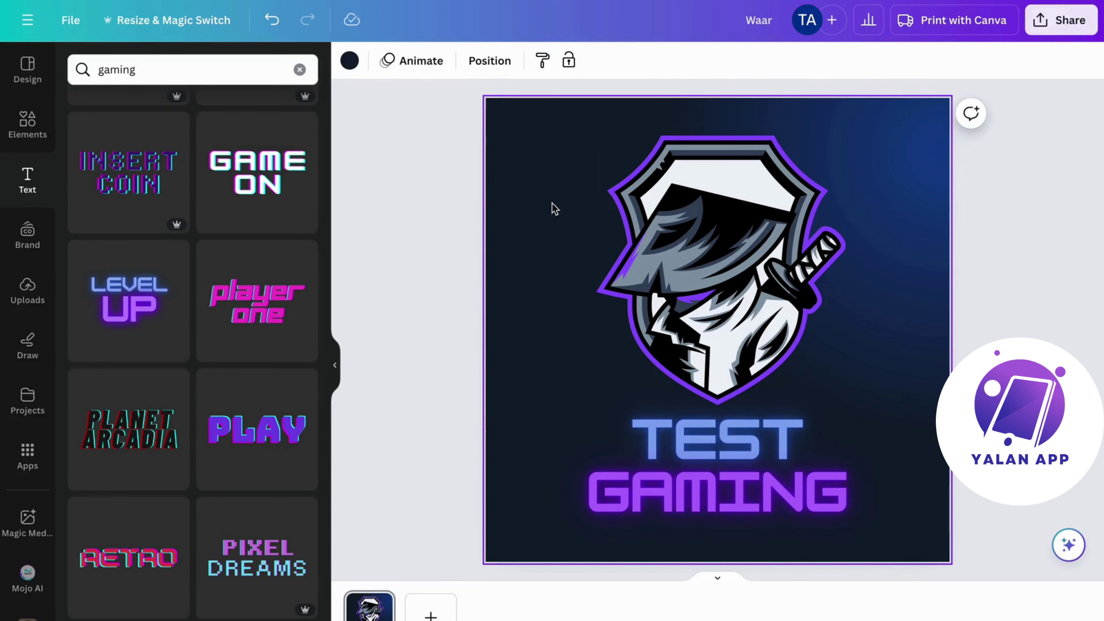
{"action": "left_click", "coordinate": [714, 211]}
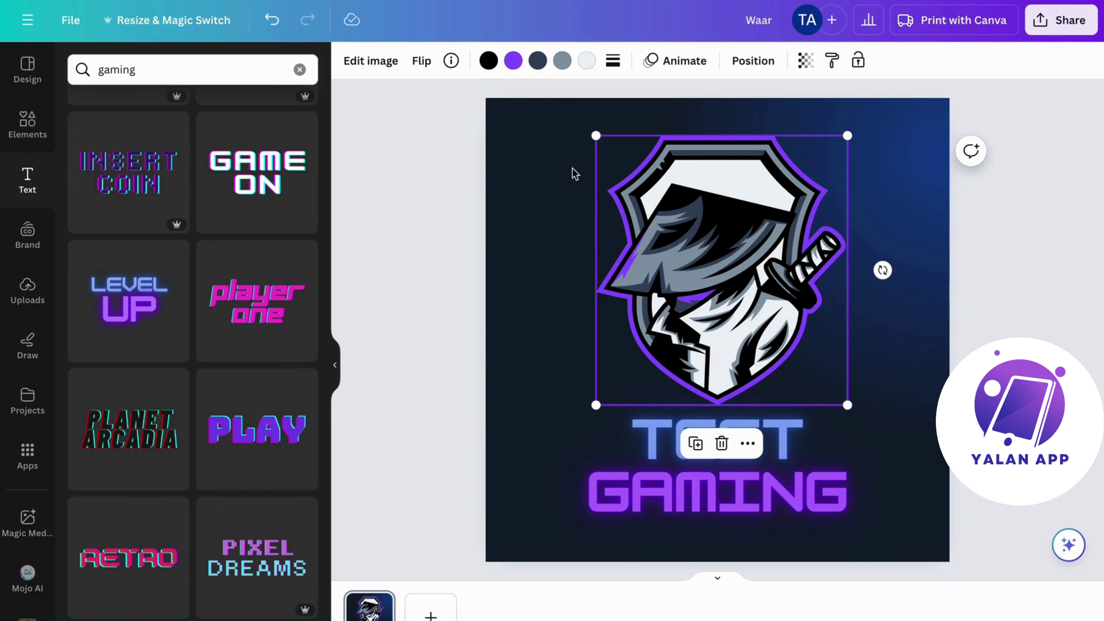
{"action": "left_click", "coordinate": [554, 155]}
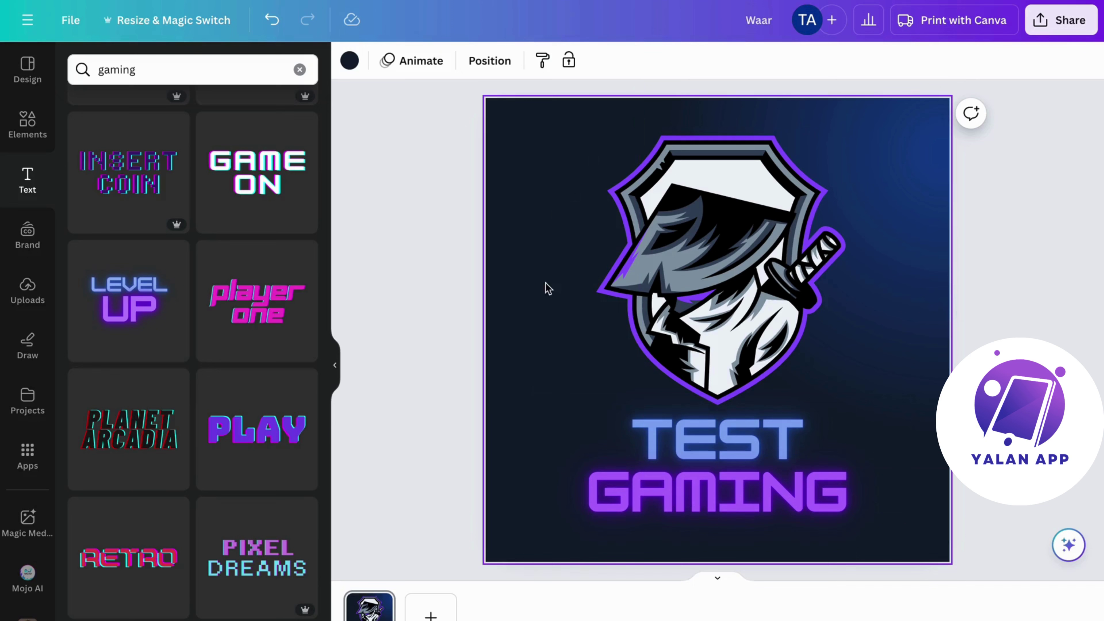
- Shrink the warrior emblem and centre it horizontally just above the "TEST" text
{"action": "left_click", "coordinate": [742, 210]}
{"action": "left_click_drag", "start_coordinate": [597, 133], "coordinate": [658, 197]}
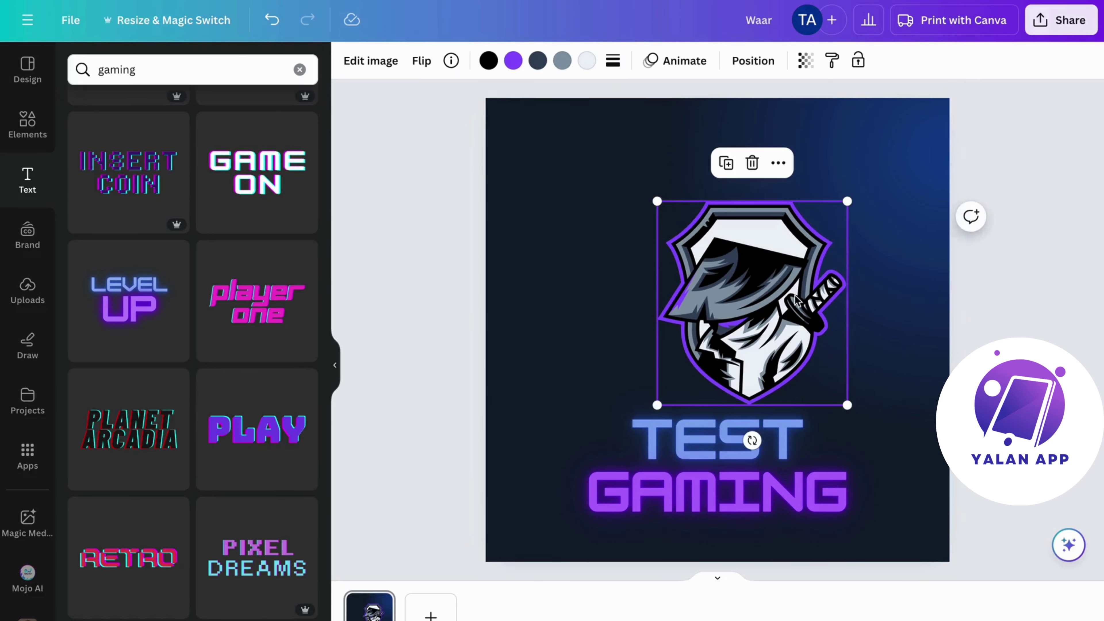
{"action": "left_click_drag", "start_coordinate": [796, 293], "coordinate": [761, 290]}
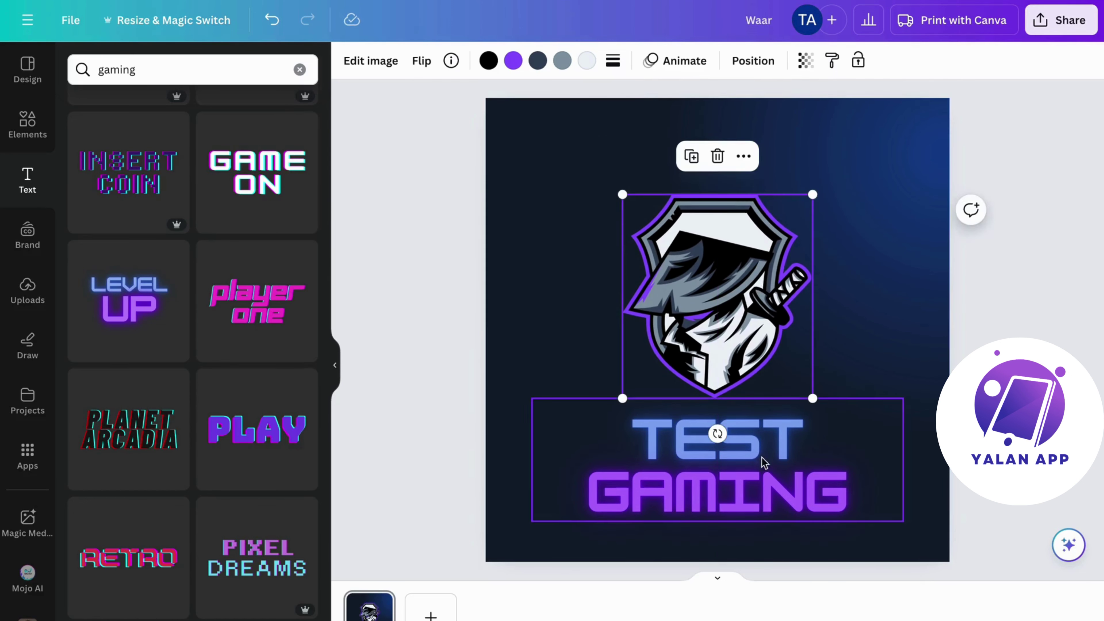
- Move "GAMING" down to the canvas's lower edge and raise "TEST" closer to the emblem
{"action": "left_click", "coordinate": [763, 465]}
{"action": "left_click_drag", "start_coordinate": [762, 465], "coordinate": [763, 472]}
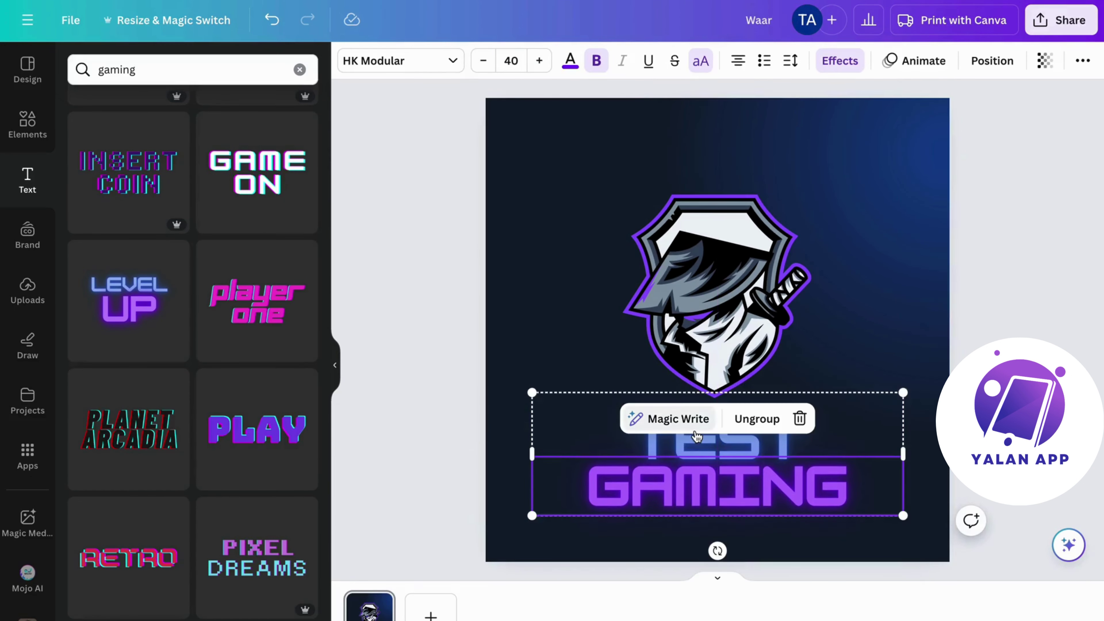
{"action": "left_click", "coordinate": [508, 343]}
{"action": "left_click", "coordinate": [665, 441]}
{"action": "left_click_drag", "start_coordinate": [661, 424], "coordinate": [656, 493]}
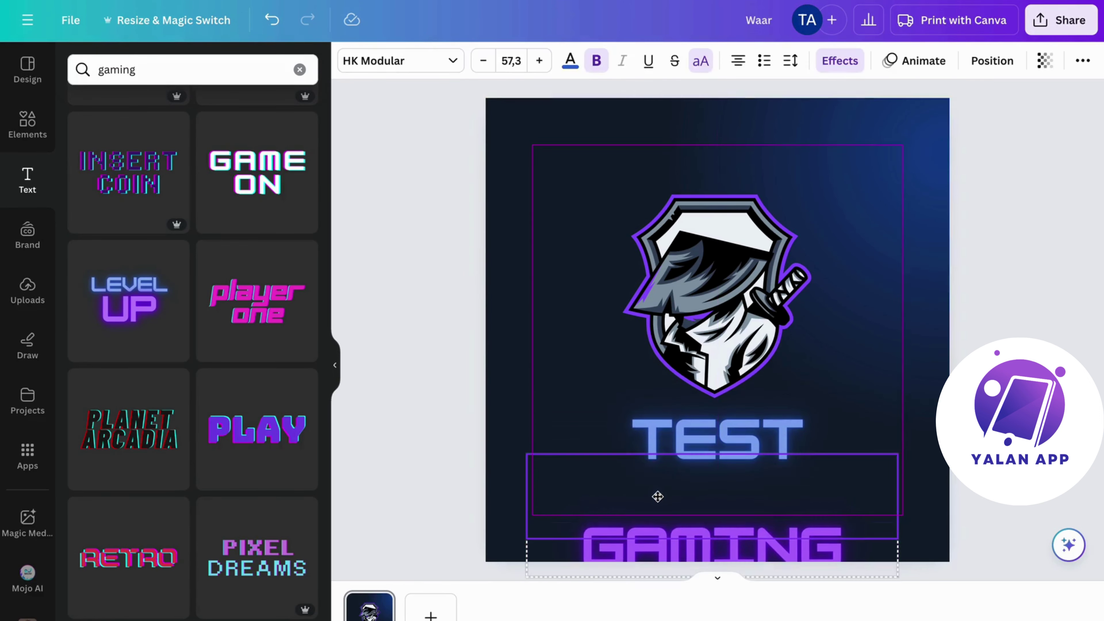
{"action": "left_click_drag", "start_coordinate": [658, 451], "coordinate": [652, 435]}
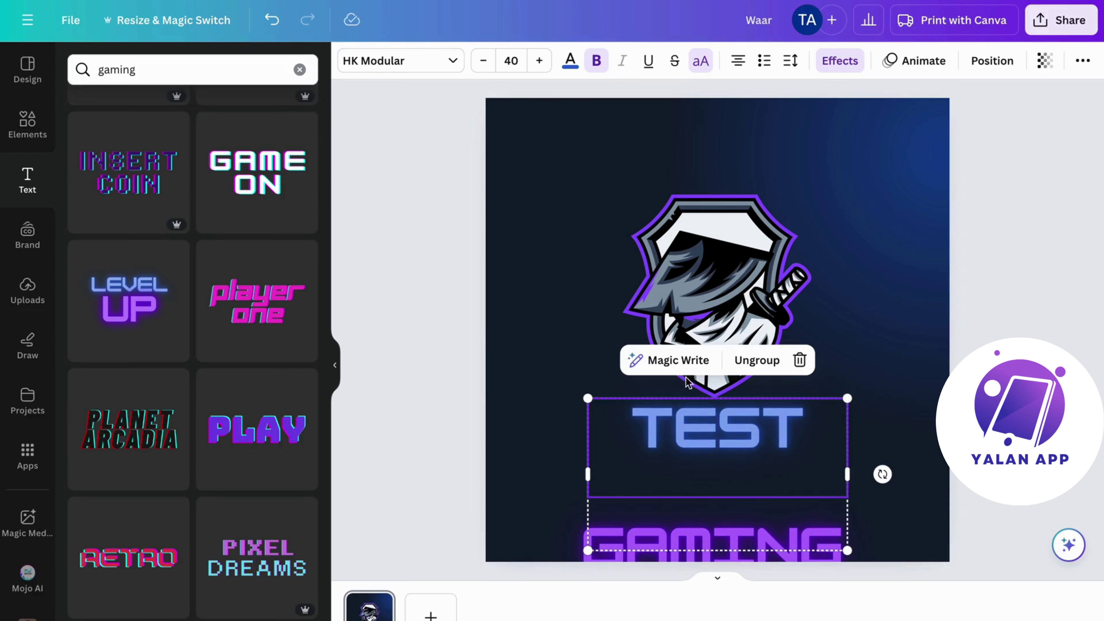
- Nudge the warrior emblem slightly upward and place "GAMING" centred directly beneath "TEST"
{"action": "left_click", "coordinate": [676, 270]}
{"action": "left_click_drag", "start_coordinate": [687, 278], "coordinate": [684, 267]}
{"action": "left_click", "coordinate": [638, 424]}
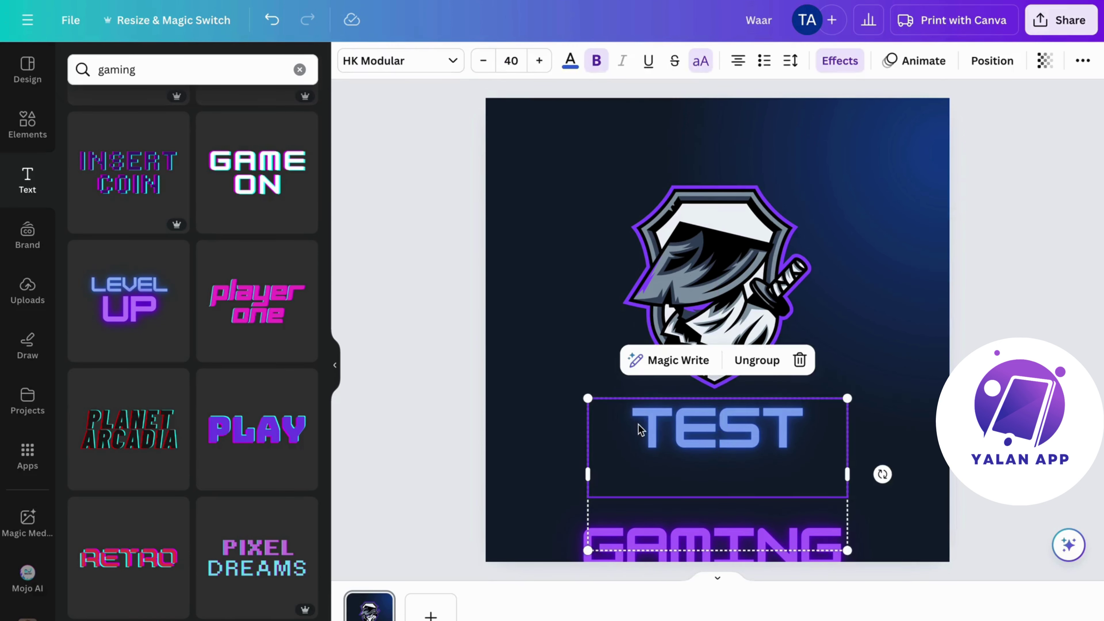
{"action": "left_click", "coordinate": [646, 424]}
{"action": "left_click", "coordinate": [616, 543]}
{"action": "left_click_drag", "start_coordinate": [617, 544], "coordinate": [622, 472]}
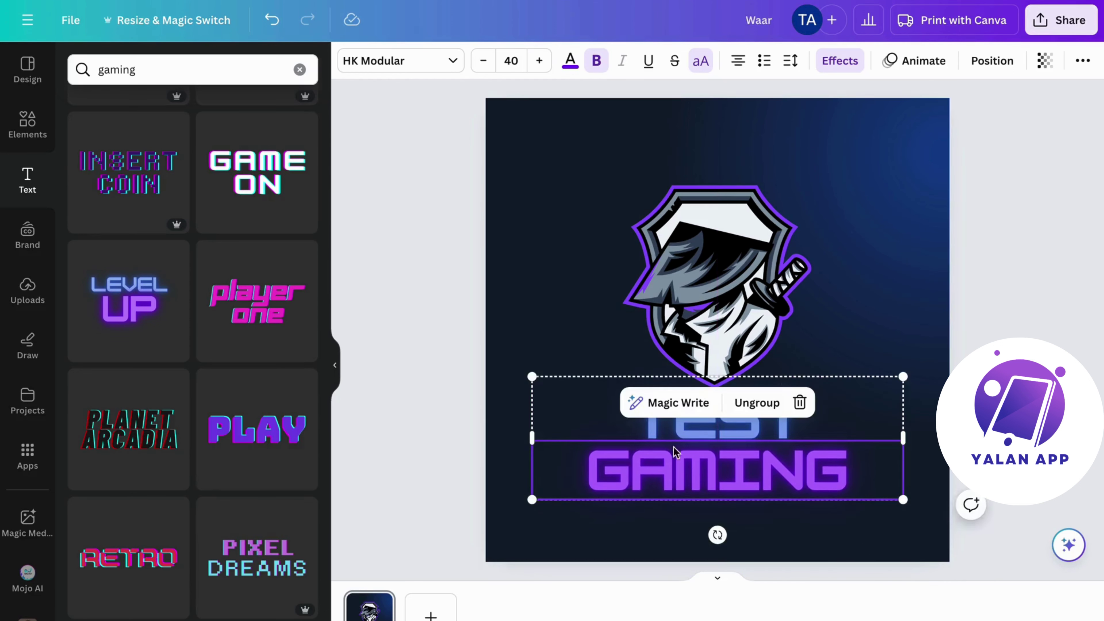
{"action": "left_click", "coordinate": [917, 313]}
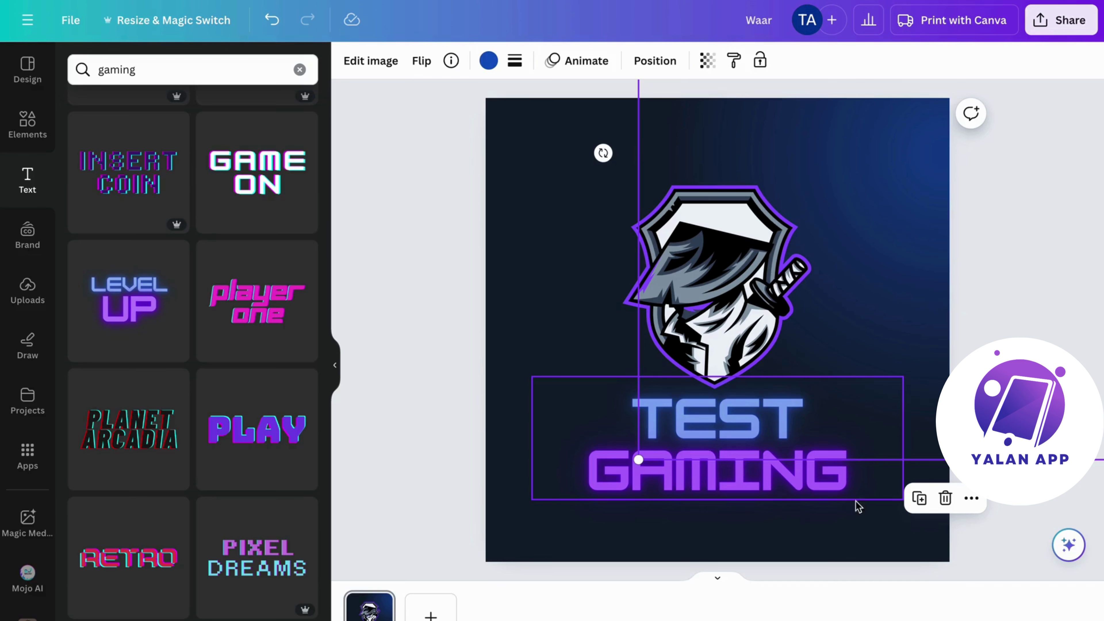
- Shrink the warrior emblem further, recentre it on the canvas, and move "GAMING" slightly lower
{"action": "left_click", "coordinate": [766, 345]}
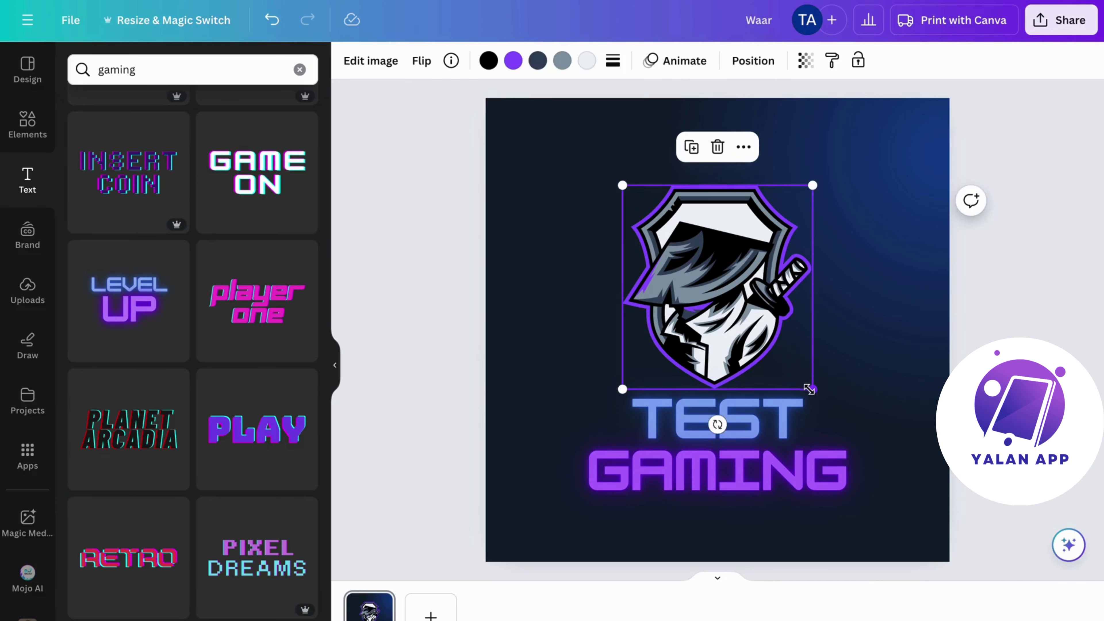
{"action": "left_click_drag", "start_coordinate": [806, 384], "coordinate": [784, 354]}
{"action": "left_click_drag", "start_coordinate": [749, 307], "coordinate": [765, 306]}
{"action": "left_click", "coordinate": [770, 421]}
{"action": "mouse_move", "coordinate": [770, 421]}
{"action": "left_mouse_down"}
{"action": "mouse_move", "coordinate": [769, 387]}
{"action": "mouse_move", "coordinate": [767, 424]}
{"action": "left_mouse_up"}
{"action": "left_click", "coordinate": [833, 375]}
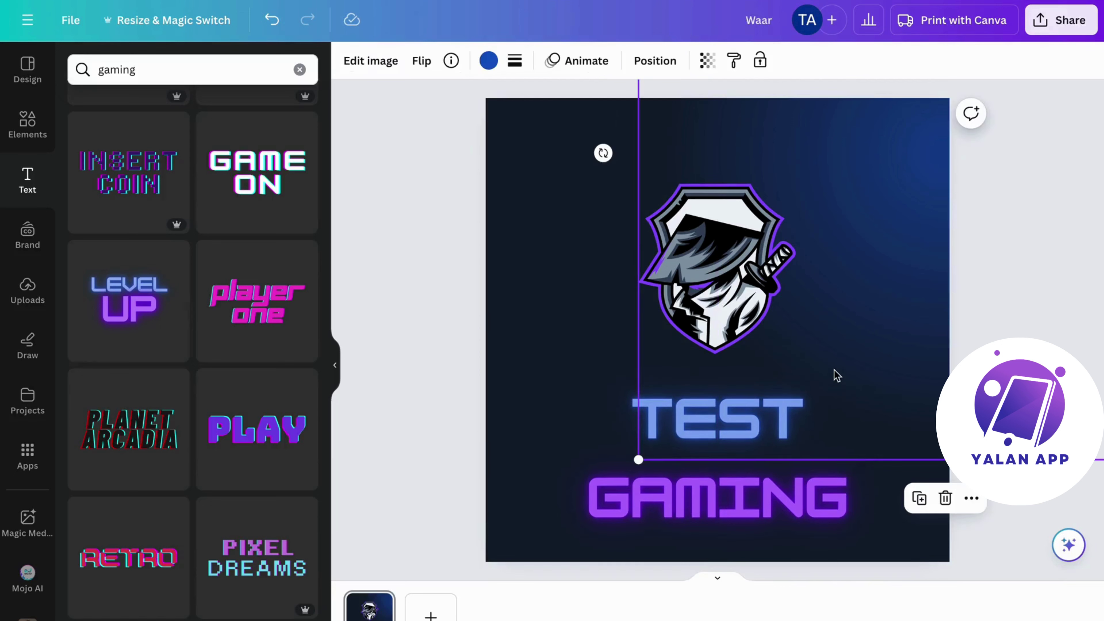
- Raise "TEST" to sit centred right under the smaller emblem and place "GAMING" directly beneath it
{"action": "left_click", "coordinate": [674, 432]}
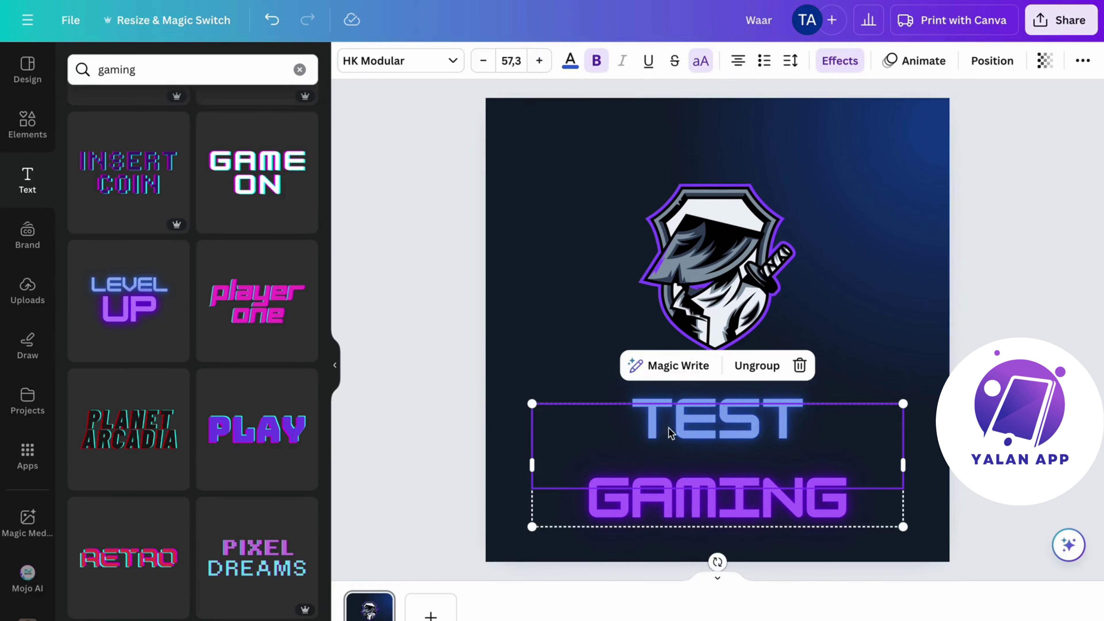
{"action": "left_click", "coordinate": [670, 404]}
{"action": "left_click_drag", "start_coordinate": [670, 404], "coordinate": [666, 361]}
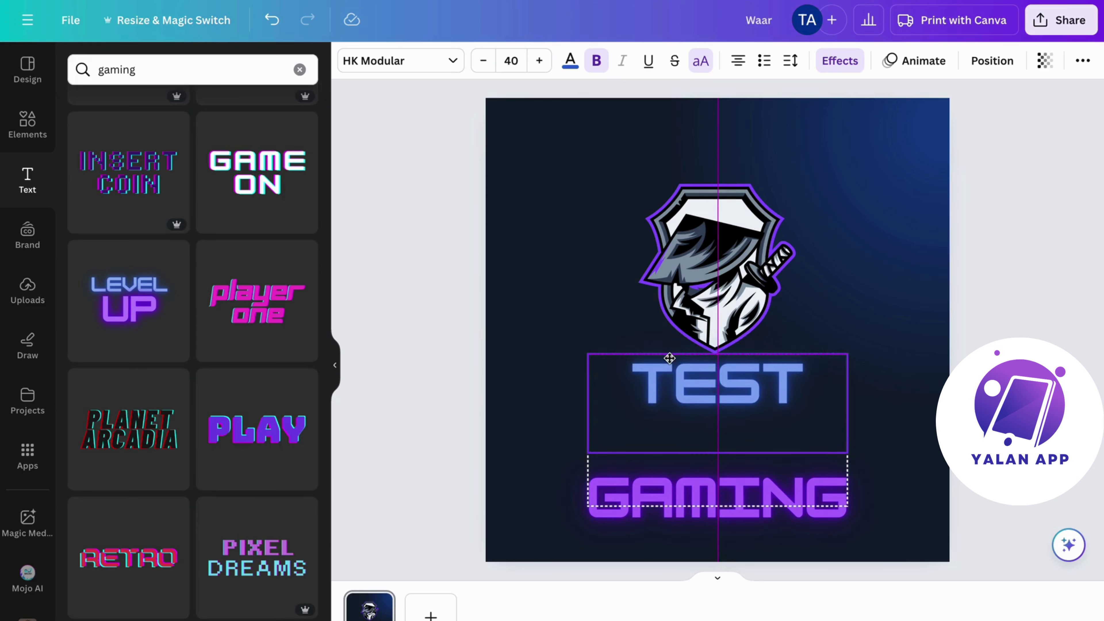
{"action": "left_click", "coordinate": [606, 520]}
{"action": "left_click_drag", "start_coordinate": [607, 520], "coordinate": [608, 456]}
{"action": "left_click", "coordinate": [729, 285]}
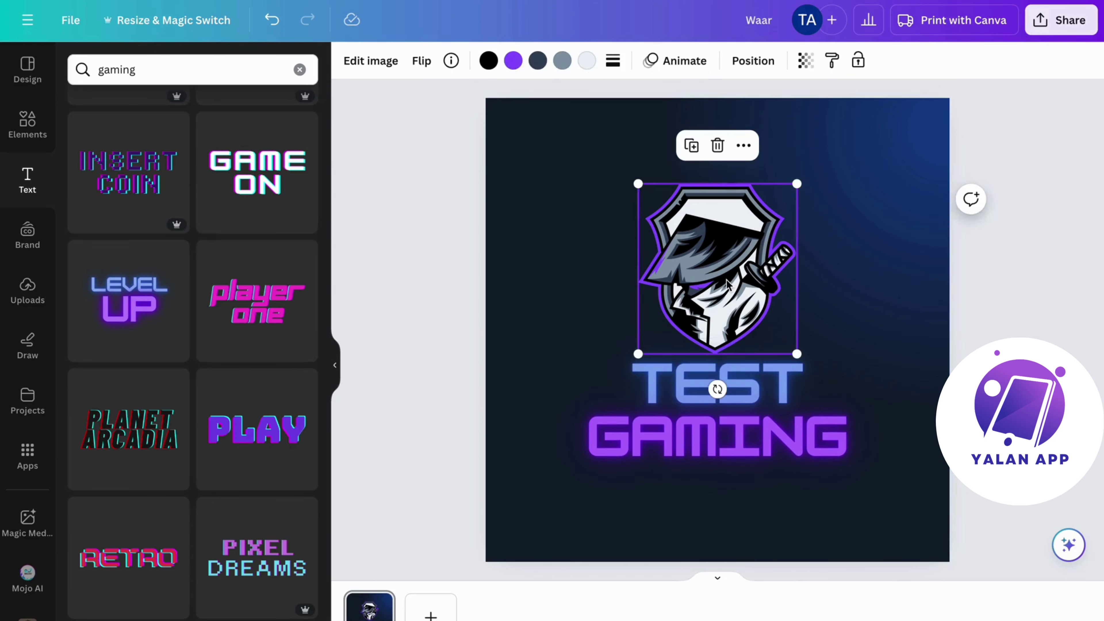
{"action": "left_click", "coordinate": [939, 291]}
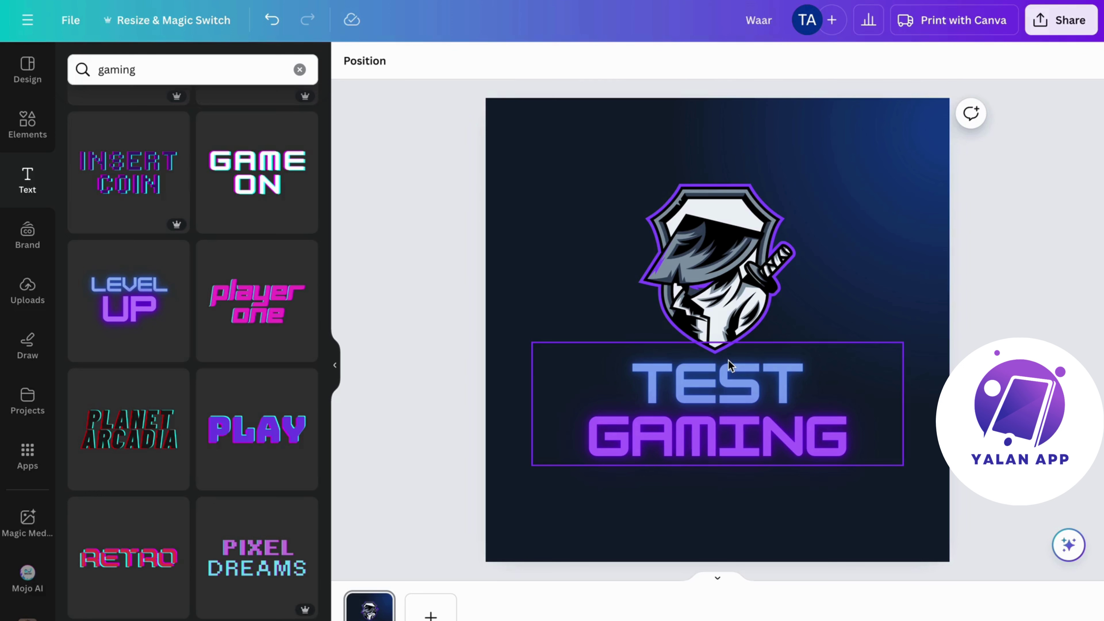
- Rename the design as "test gaming logo"
{"action": "left_click", "coordinate": [624, 234]}
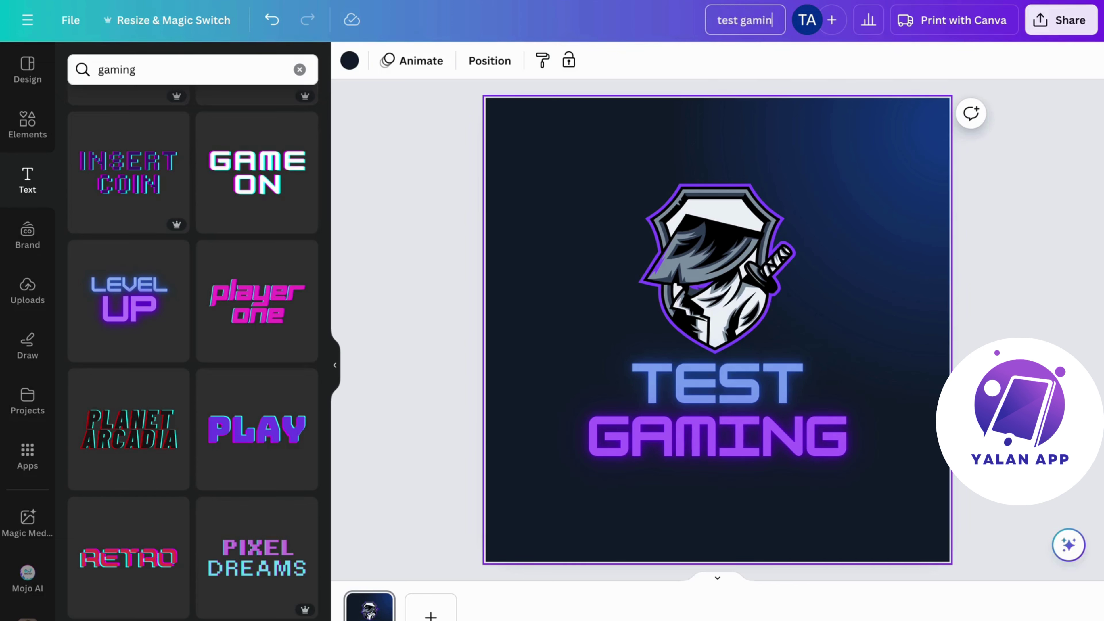
{"action": "type", "text": "g logo"}
{"action": "left_click", "coordinate": [998, 151]}
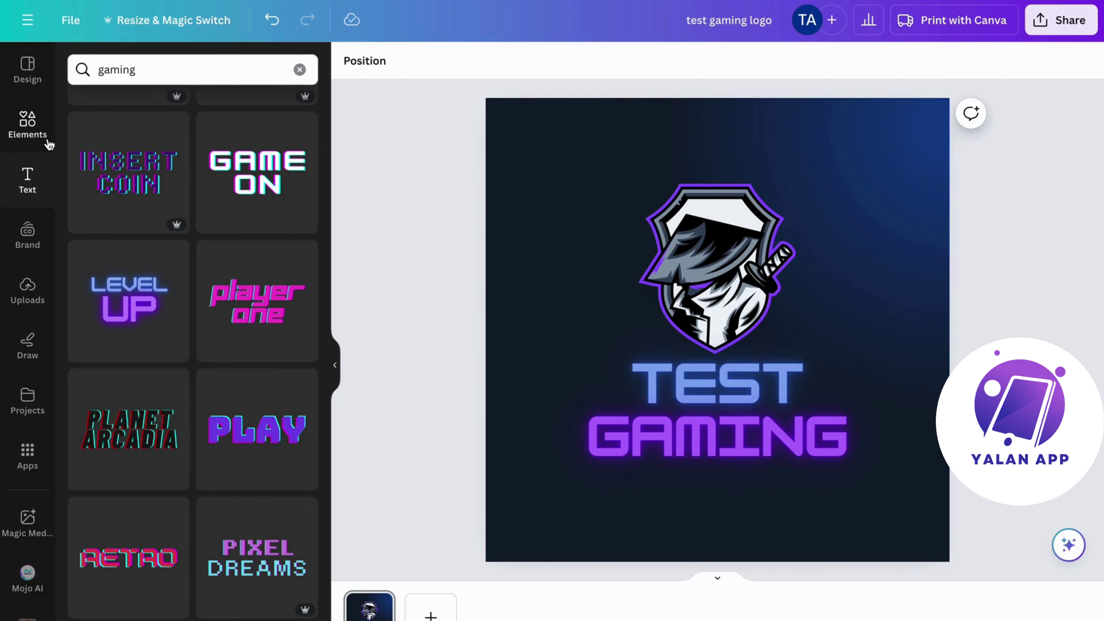
- Search the elements library for "gaming" and browse the full list of graphics
{"action": "left_click", "coordinate": [23, 125]}
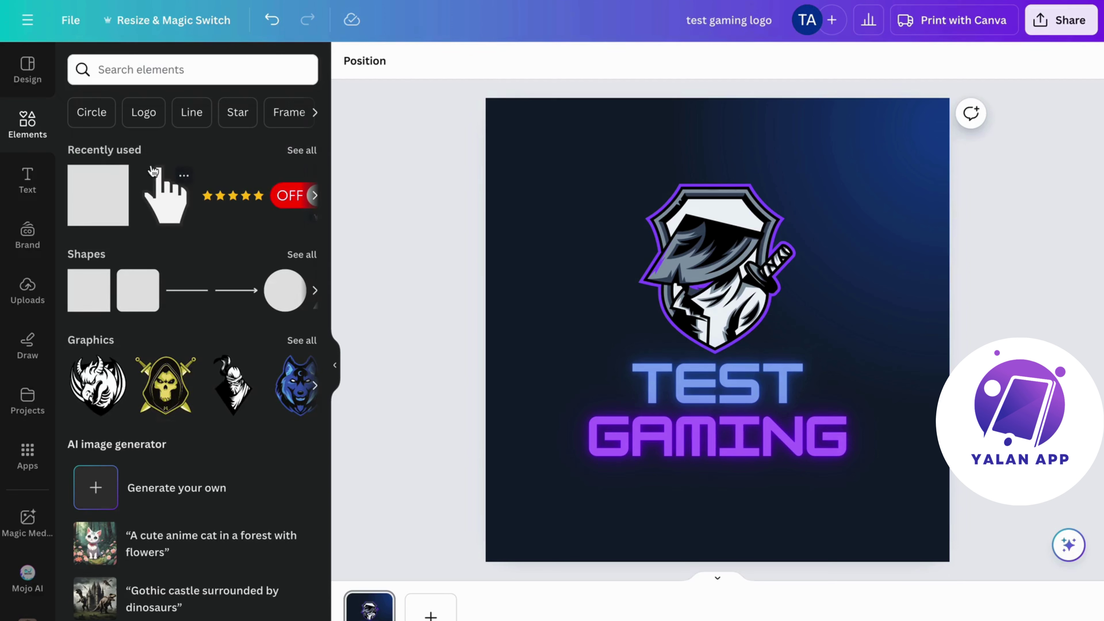
{"action": "left_click", "coordinate": [147, 64]}
{"action": "type", "text": "gaming"}
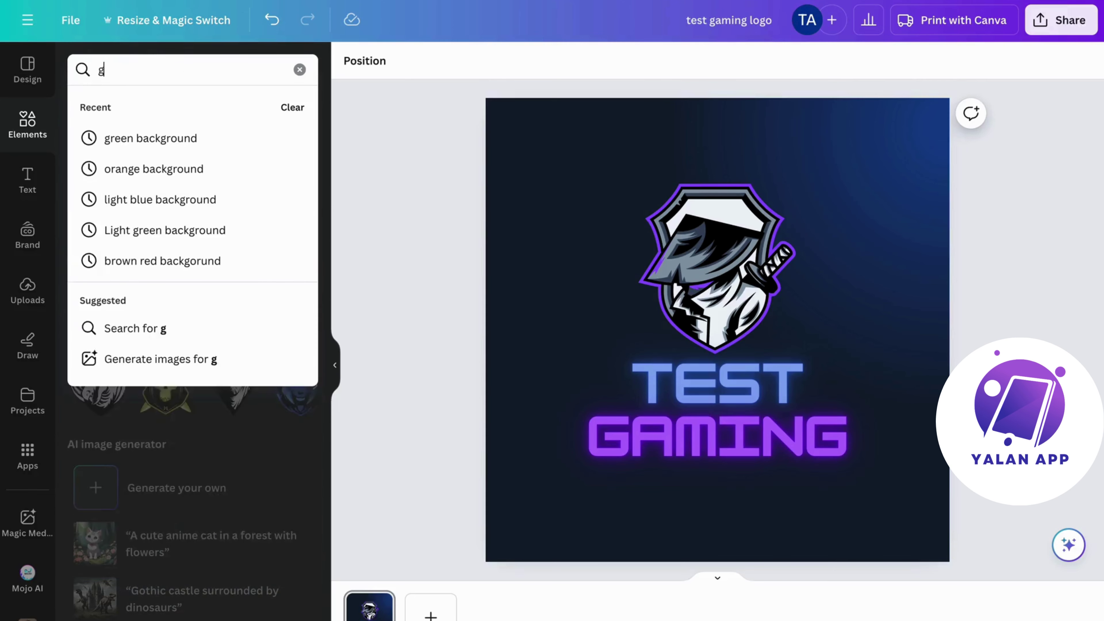
{"action": "key", "text": "Return"}
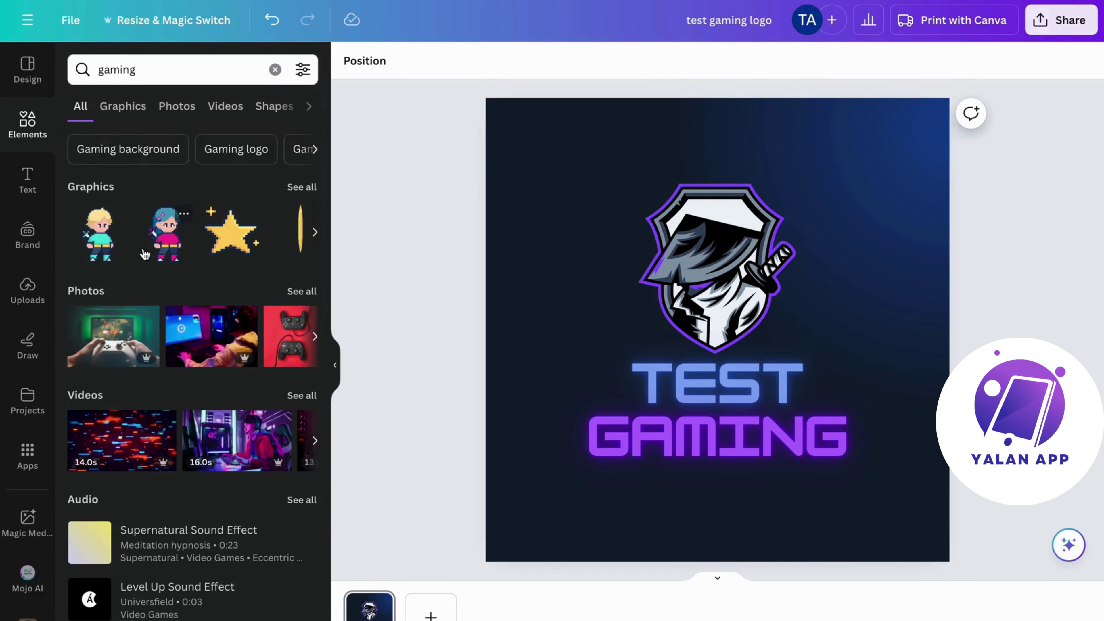
{"action": "left_click", "coordinate": [303, 186]}
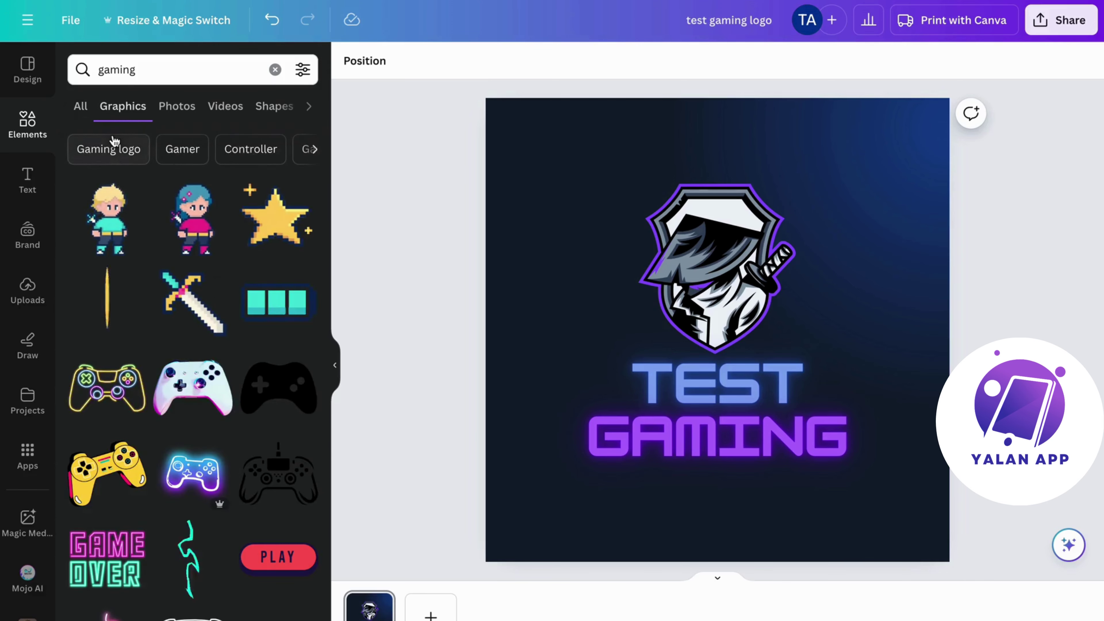
{"action": "scroll", "coordinate": [109, 282], "scroll_direction": "down", "scroll_amount": 3}
{"action": "scroll", "coordinate": [108, 305], "scroll_direction": "down", "scroll_amount": 2}
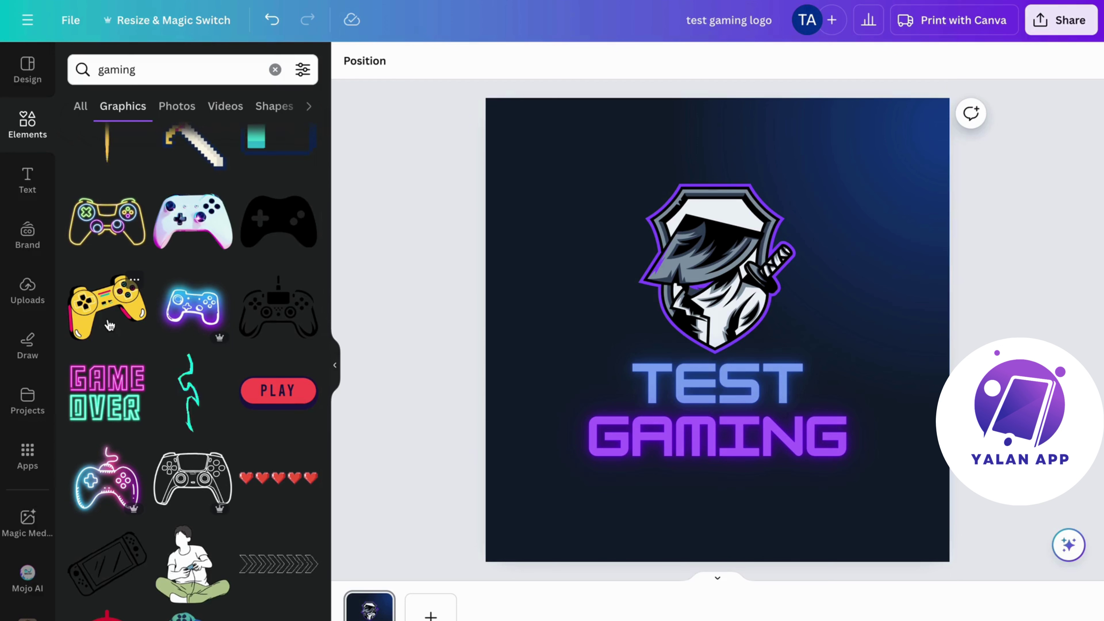
- Add the yellow game controller graphic to the canvas, shrink it, and delete the warrior emblem
{"action": "left_click", "coordinate": [105, 343]}
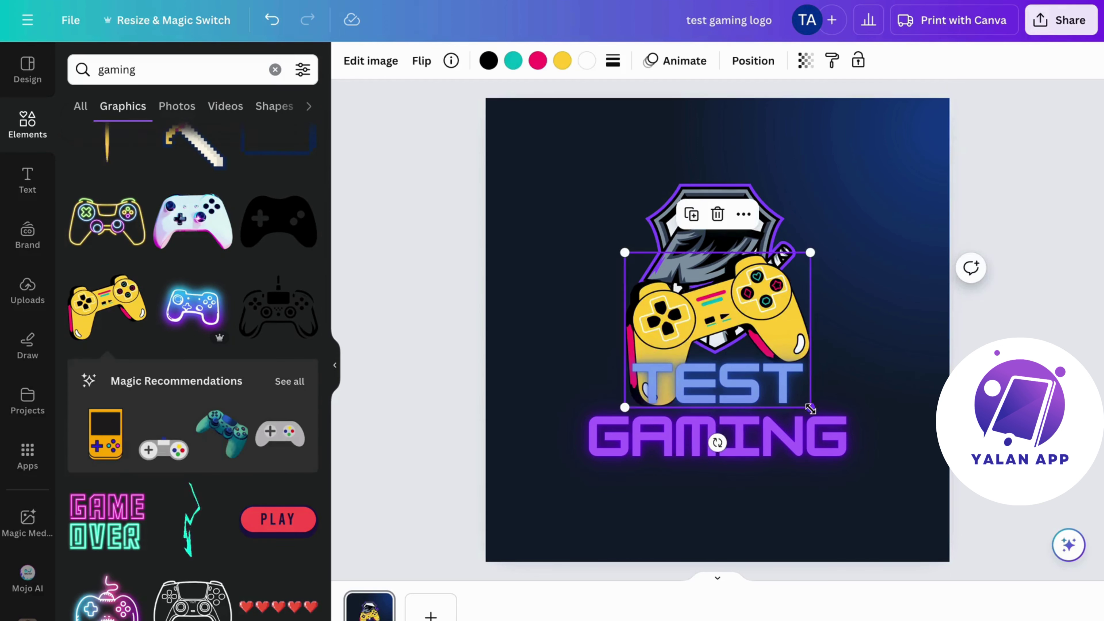
{"action": "left_click_drag", "start_coordinate": [810, 408], "coordinate": [747, 354]}
{"action": "left_click", "coordinate": [789, 232]}
{"action": "key", "text": "Delete"}
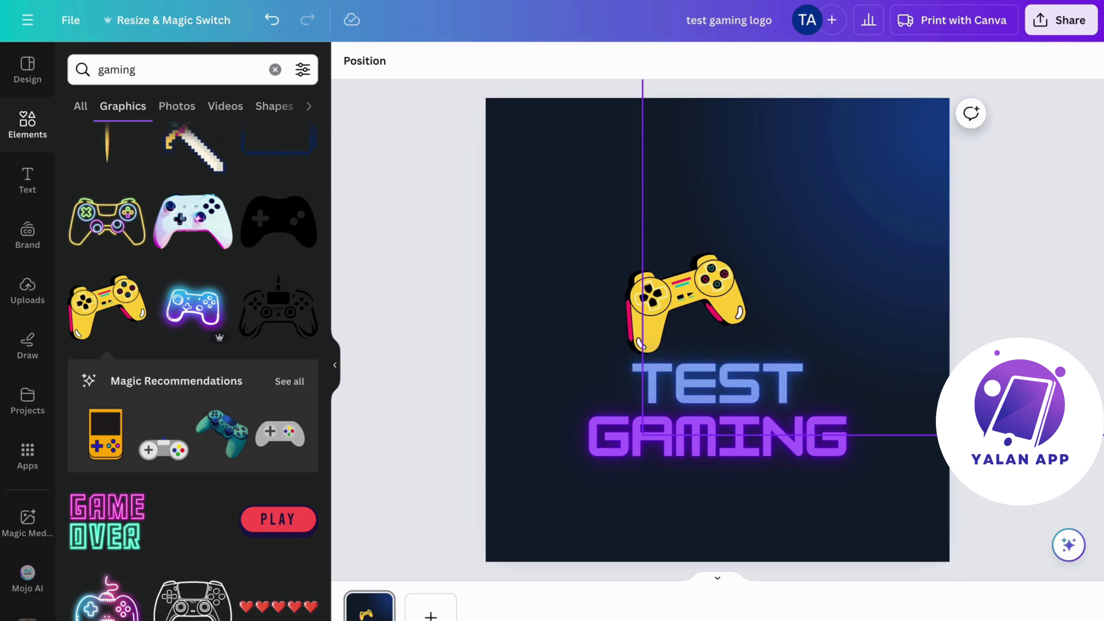
- Enlarge the yellow controller to about the width of "TEST" and centre it directly above that word
{"action": "left_click_drag", "start_coordinate": [713, 304], "coordinate": [732, 256]}
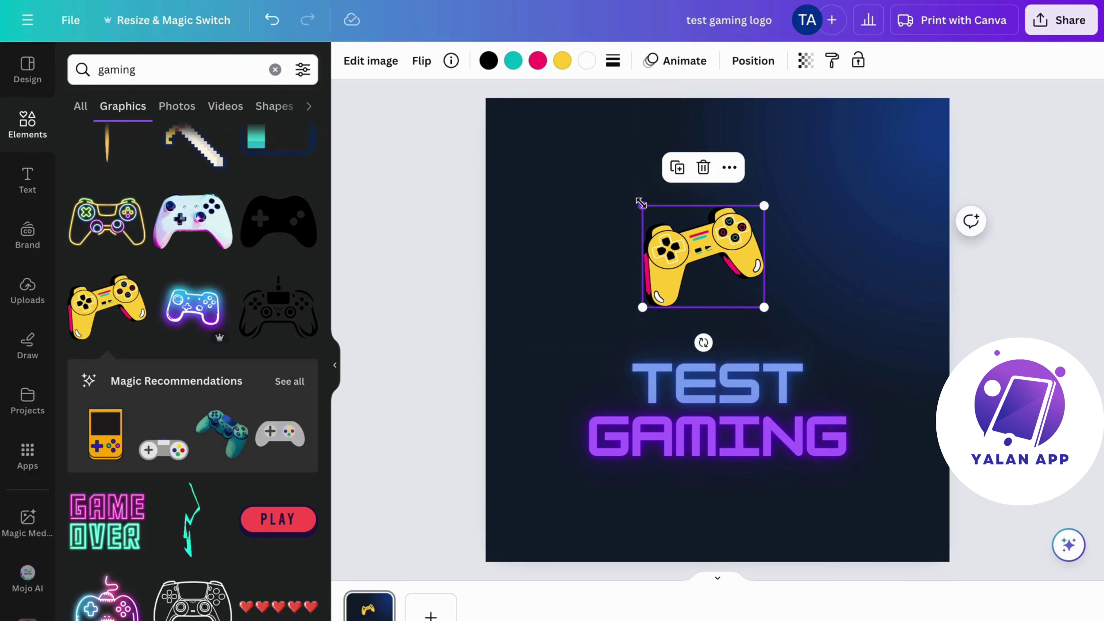
{"action": "left_click_drag", "start_coordinate": [641, 205], "coordinate": [592, 166]}
{"action": "left_click_drag", "start_coordinate": [677, 199], "coordinate": [716, 246]}
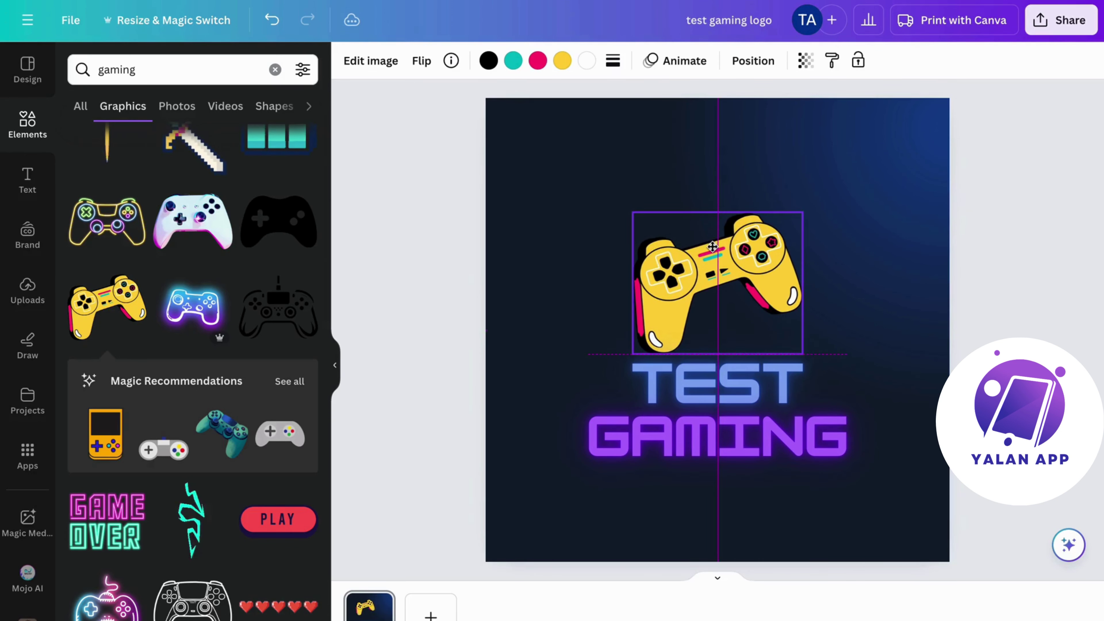
{"action": "left_click_drag", "start_coordinate": [635, 212], "coordinate": [622, 197]}
{"action": "left_click_drag", "start_coordinate": [715, 261], "coordinate": [720, 258]}
{"action": "left_click", "coordinate": [510, 247]}
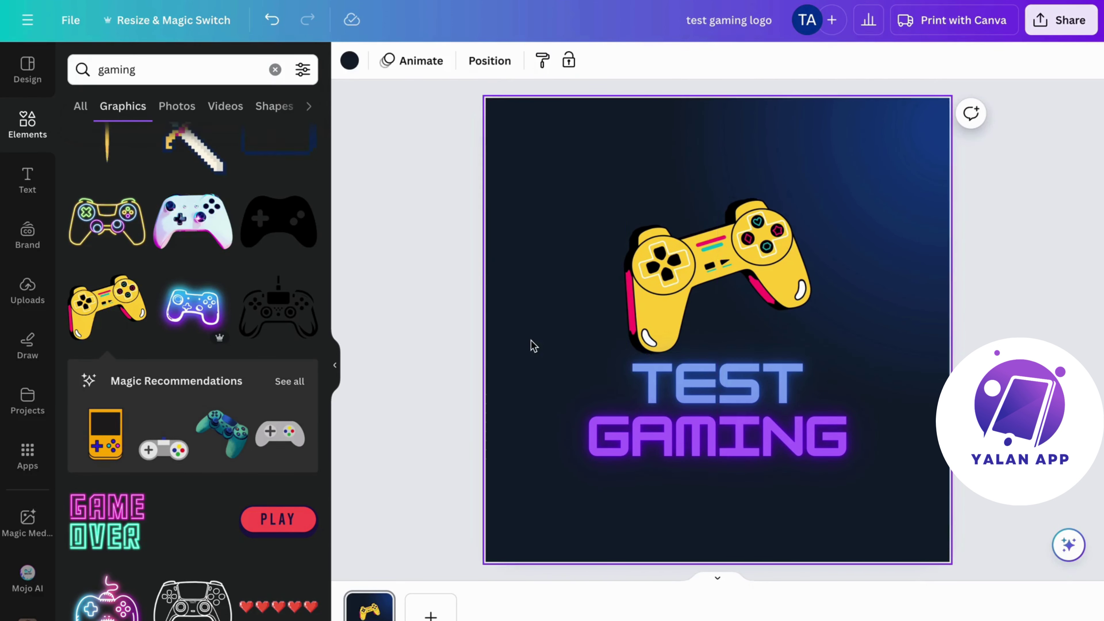
- Look through more gaming graphics and refine the graphics search to "gaming controll"
{"action": "scroll", "coordinate": [168, 427], "scroll_direction": "down", "scroll_amount": 3}
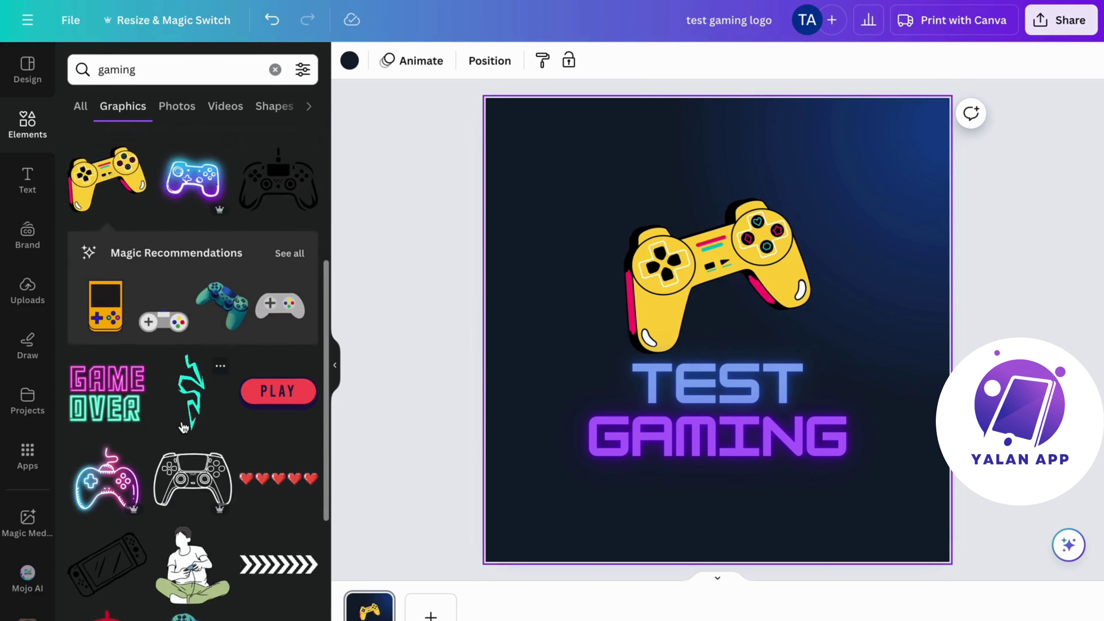
{"action": "scroll", "coordinate": [185, 428], "scroll_direction": "down", "scroll_amount": 5}
{"action": "scroll", "coordinate": [223, 504], "scroll_direction": "down", "scroll_amount": 5}
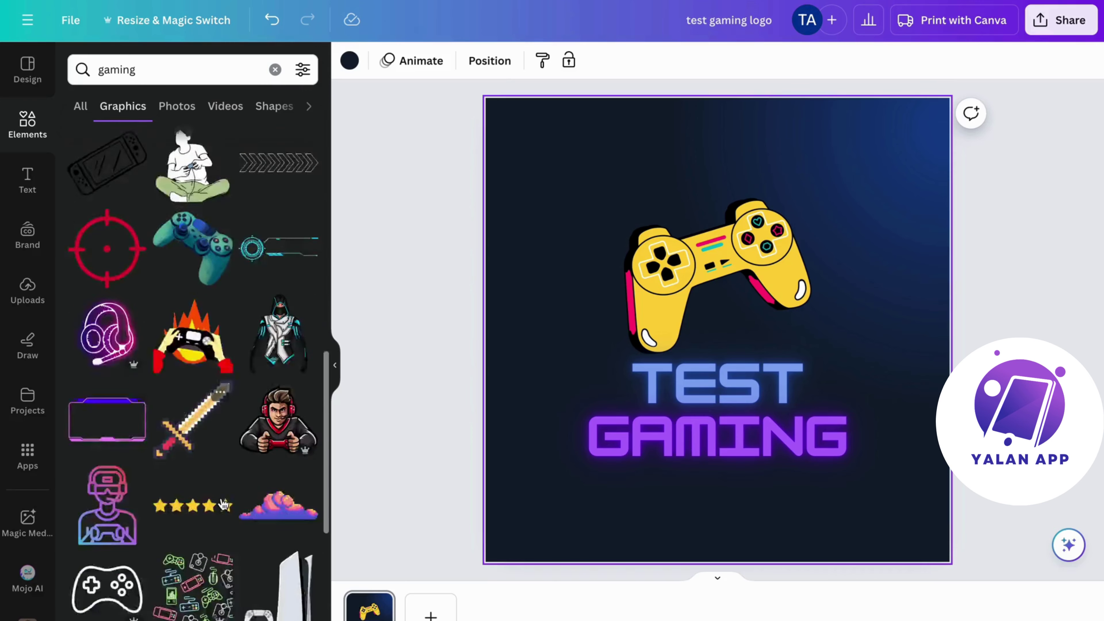
{"action": "scroll", "coordinate": [223, 504], "scroll_direction": "down", "scroll_amount": 4}
{"action": "scroll", "coordinate": [223, 505], "scroll_direction": "down", "scroll_amount": 3}
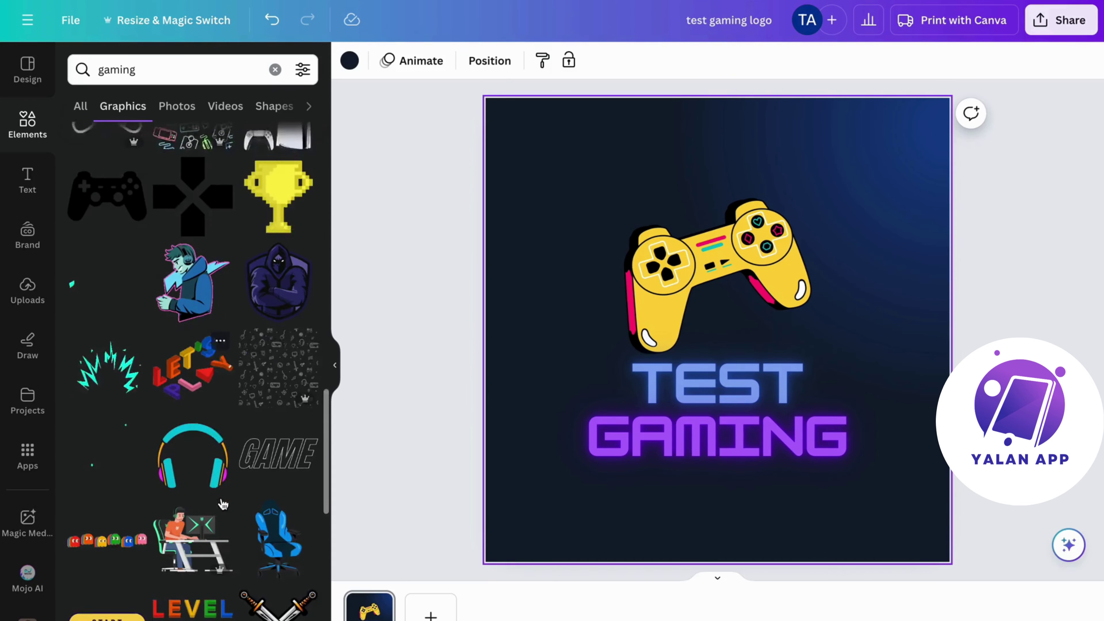
{"action": "scroll", "coordinate": [219, 503], "scroll_direction": "up", "scroll_amount": 15}
{"action": "left_click", "coordinate": [171, 56]}
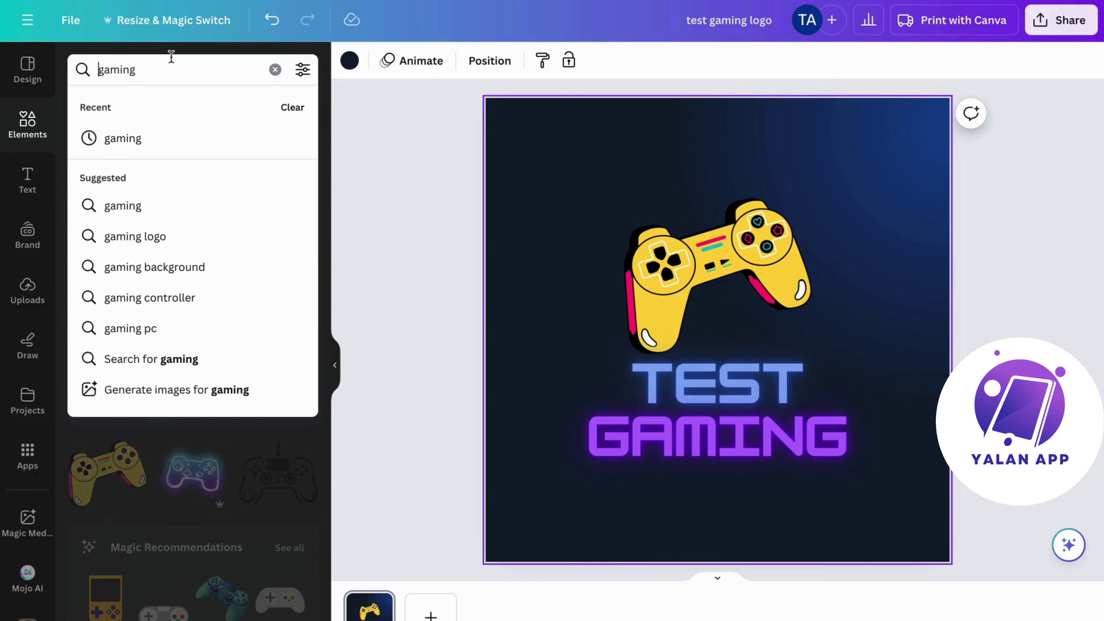
{"action": "type", "text": "c"}
{"action": "key", "text": "BackSpace"}
{"action": "left_click", "coordinate": [173, 67]}
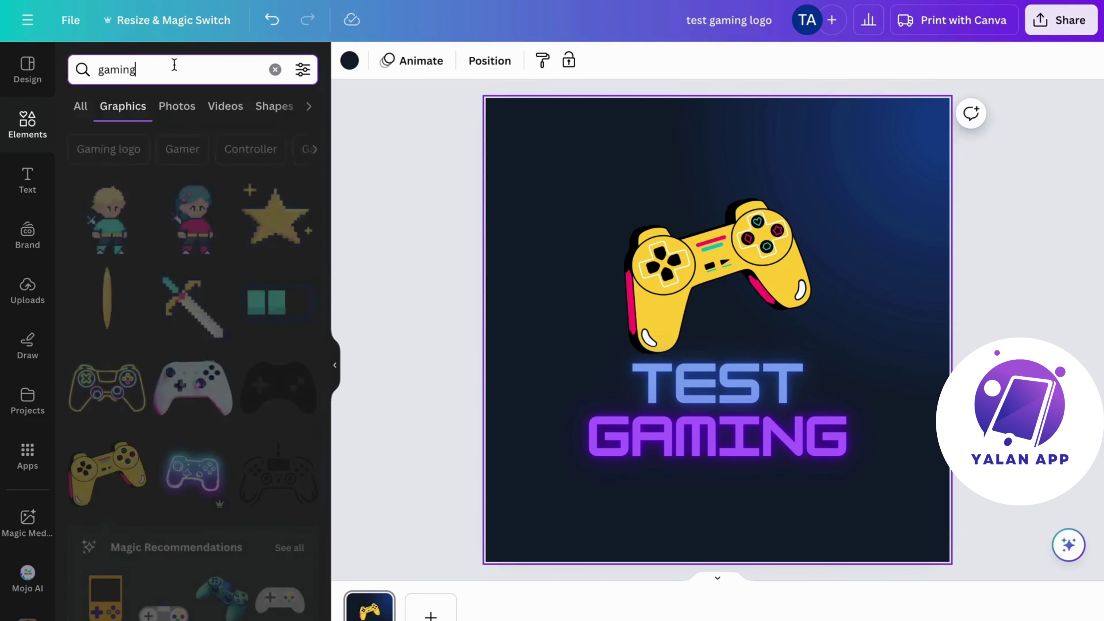
{"action": "type", "text": "controll"}
{"action": "key", "text": "Return"}
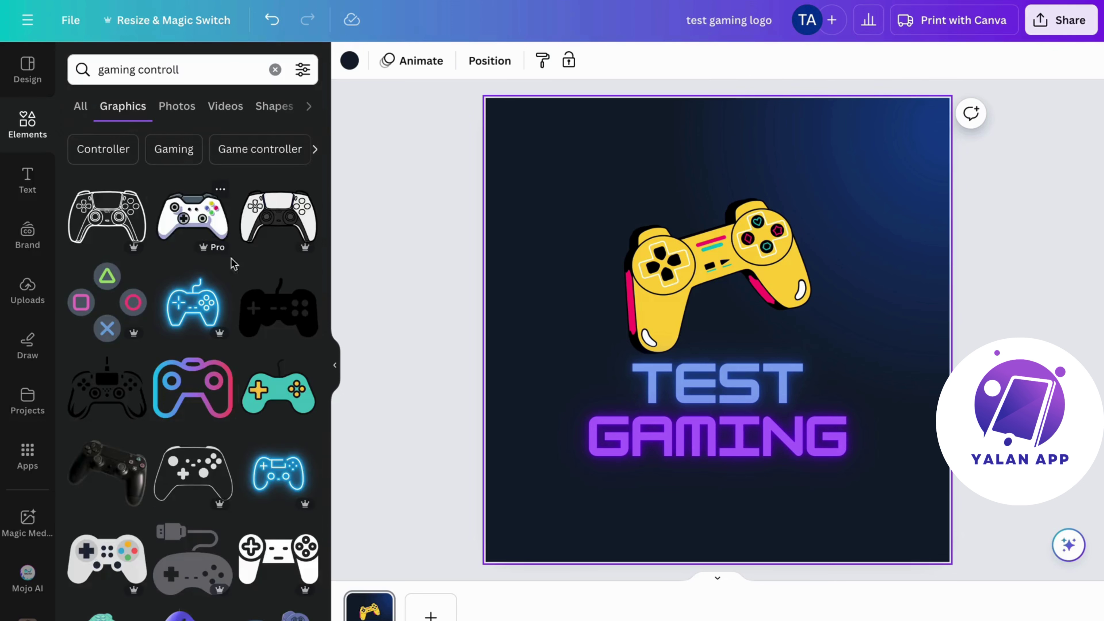
- Replace the yellow controller with the white gamepad with coloured buttons, enlarge it slightly, and centre it above "TEST"
{"action": "left_click", "coordinate": [713, 278]}
{"action": "key", "text": "Delete"}
{"action": "left_click", "coordinate": [192, 216]}
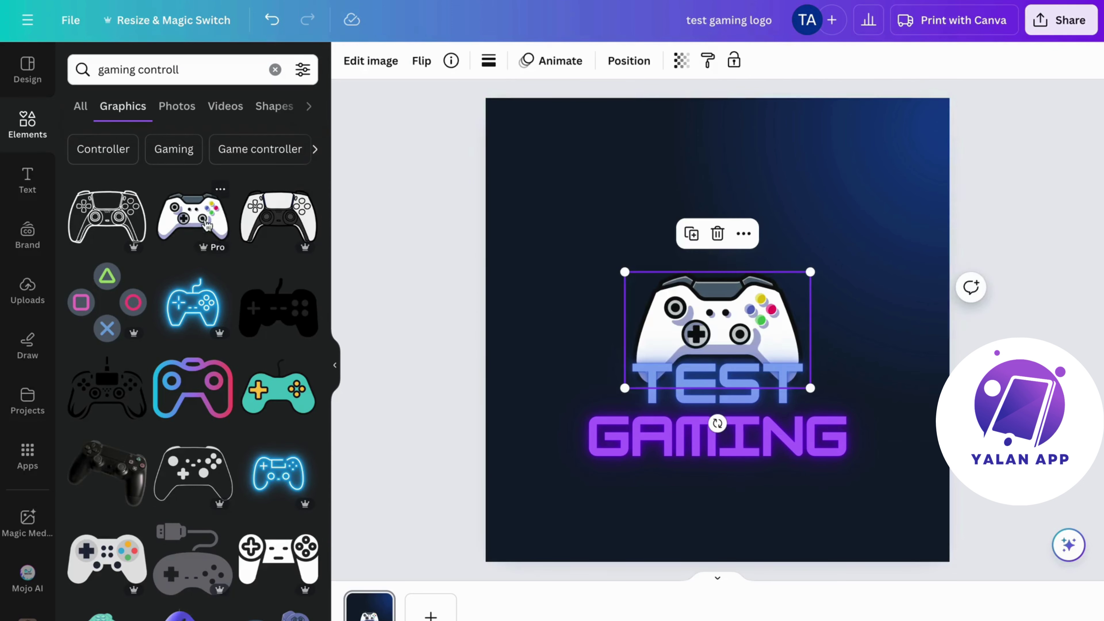
{"action": "left_click_drag", "start_coordinate": [756, 321], "coordinate": [757, 280]}
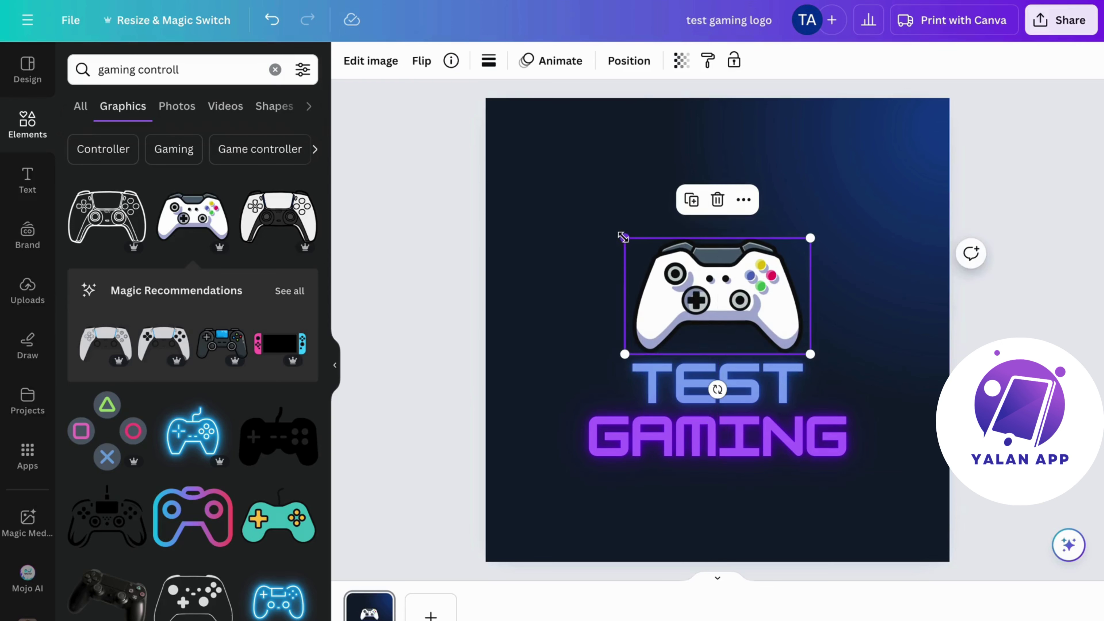
{"action": "left_click_drag", "start_coordinate": [624, 239], "coordinate": [611, 230]}
{"action": "left_click_drag", "start_coordinate": [656, 260], "coordinate": [688, 258]}
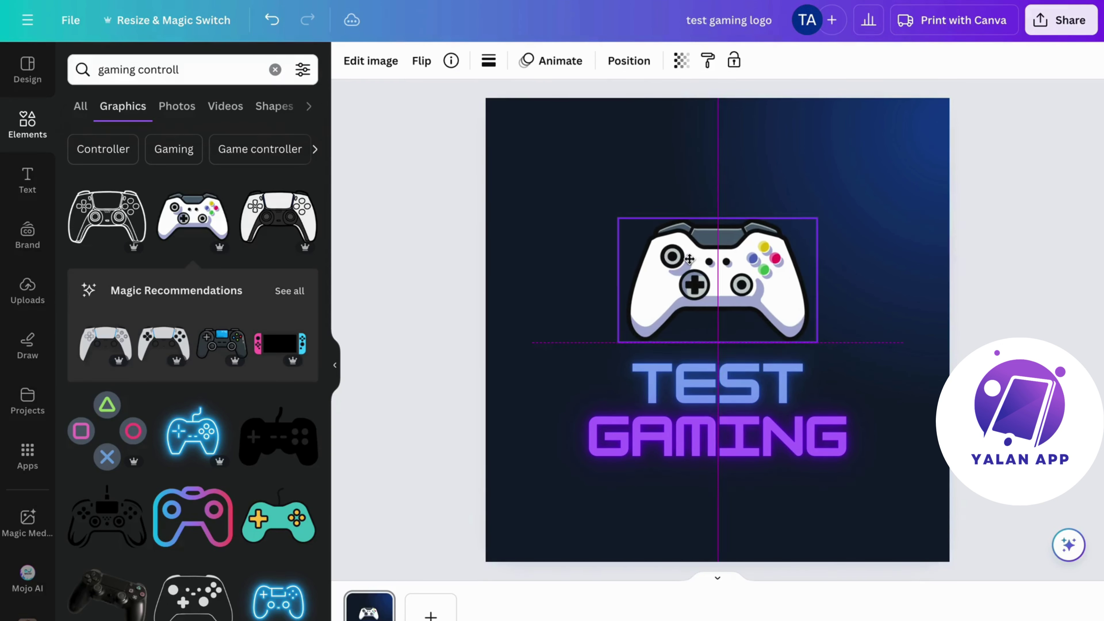
- Delete the blue glow graphic behind the logo, leaving only the solid dark background
{"action": "left_click", "coordinate": [690, 412]}
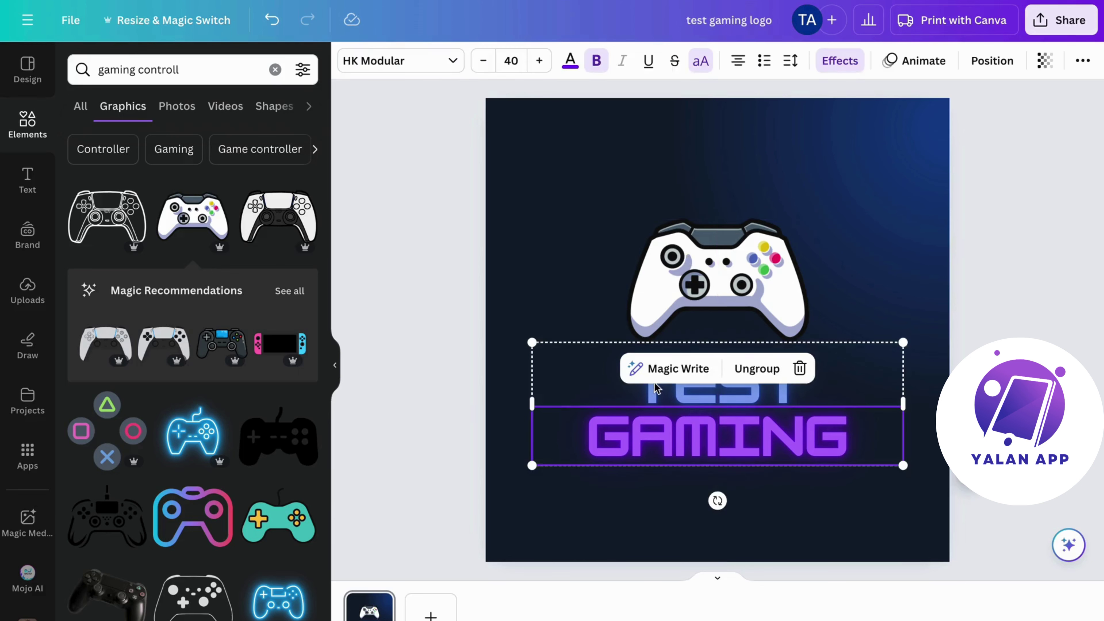
{"action": "left_click", "coordinate": [870, 351]}
{"action": "key", "text": "Delete"}
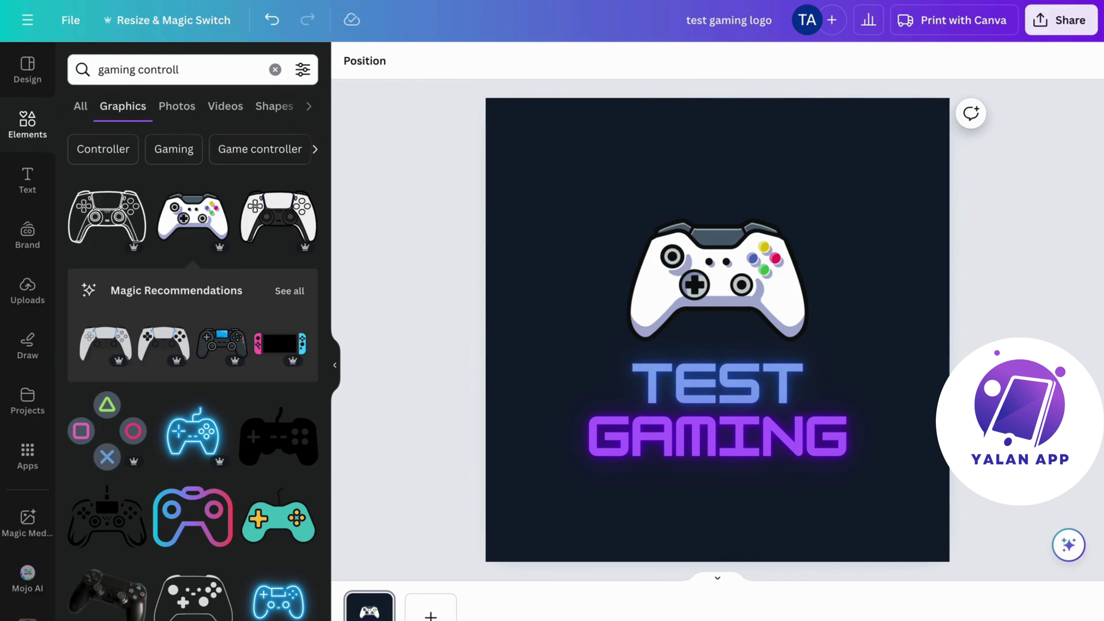
- Move "TEST" up close beneath the controller and place "GAMING" directly below it, keeping both centred
{"action": "left_click", "coordinate": [659, 365]}
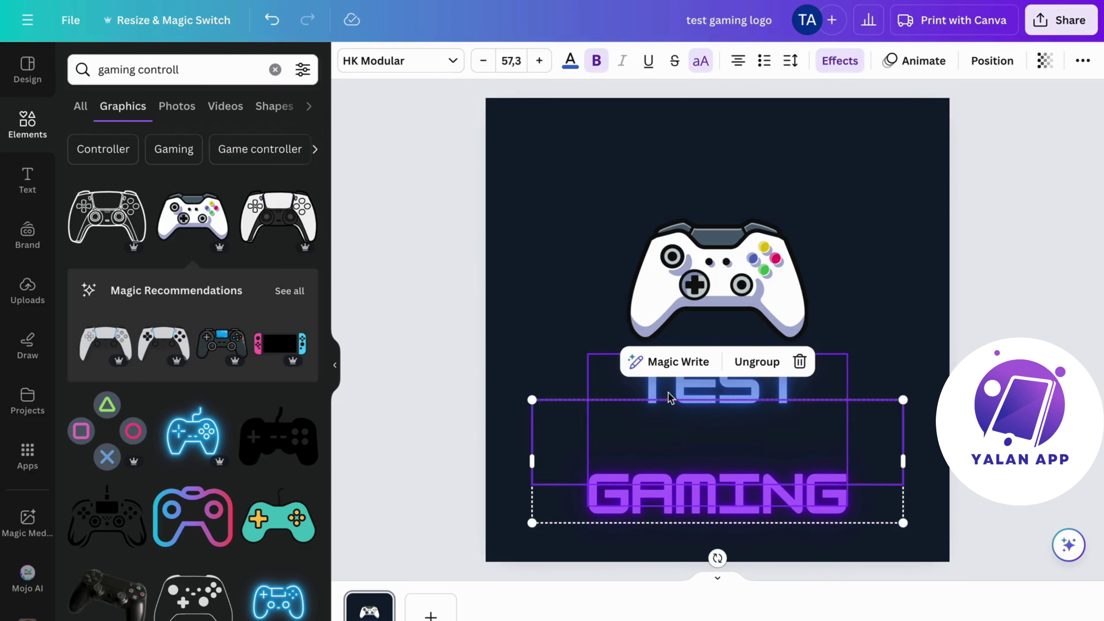
{"action": "left_click_drag", "start_coordinate": [665, 387], "coordinate": [665, 365]}
{"action": "left_click", "coordinate": [620, 500]}
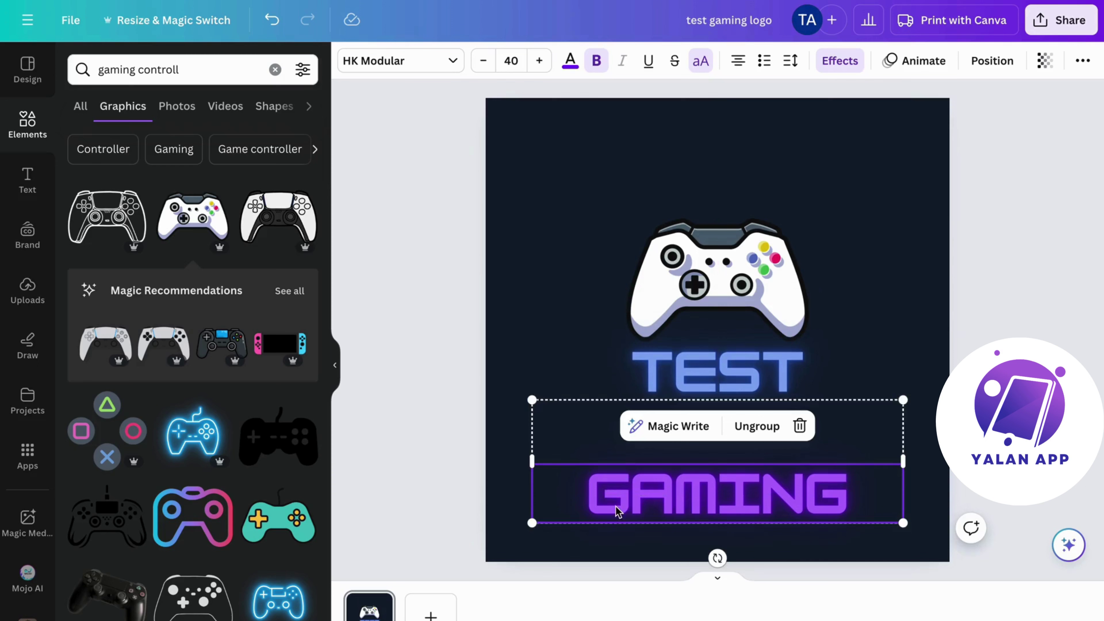
{"action": "left_click_drag", "start_coordinate": [616, 511], "coordinate": [620, 442]}
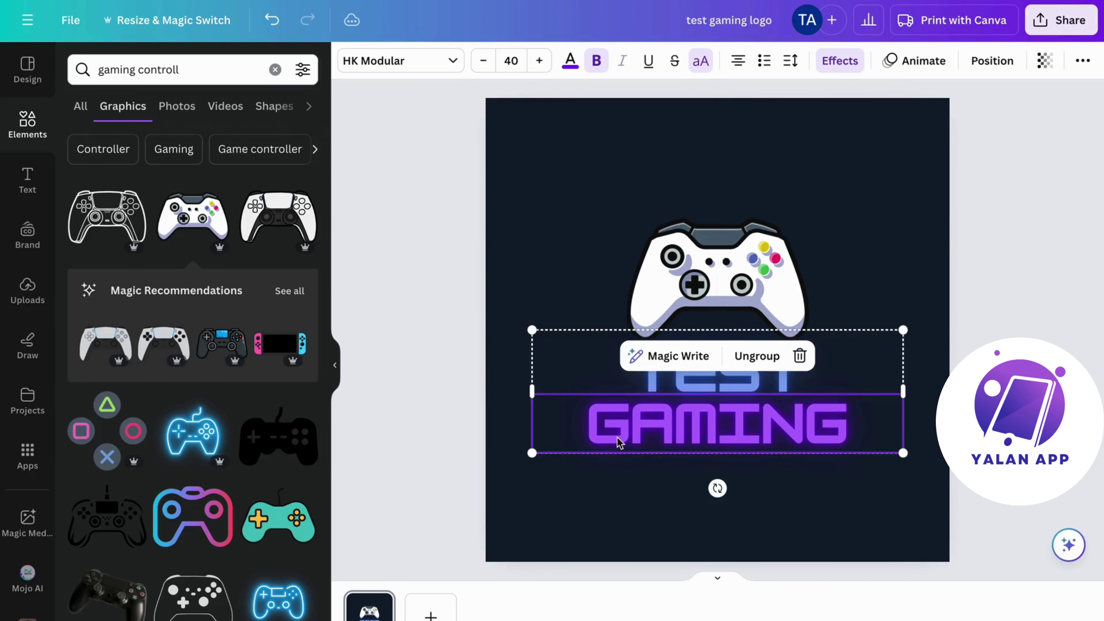
{"action": "left_click", "coordinate": [533, 303]}
{"action": "left_click", "coordinate": [709, 385]}
{"action": "left_click", "coordinate": [694, 384]}
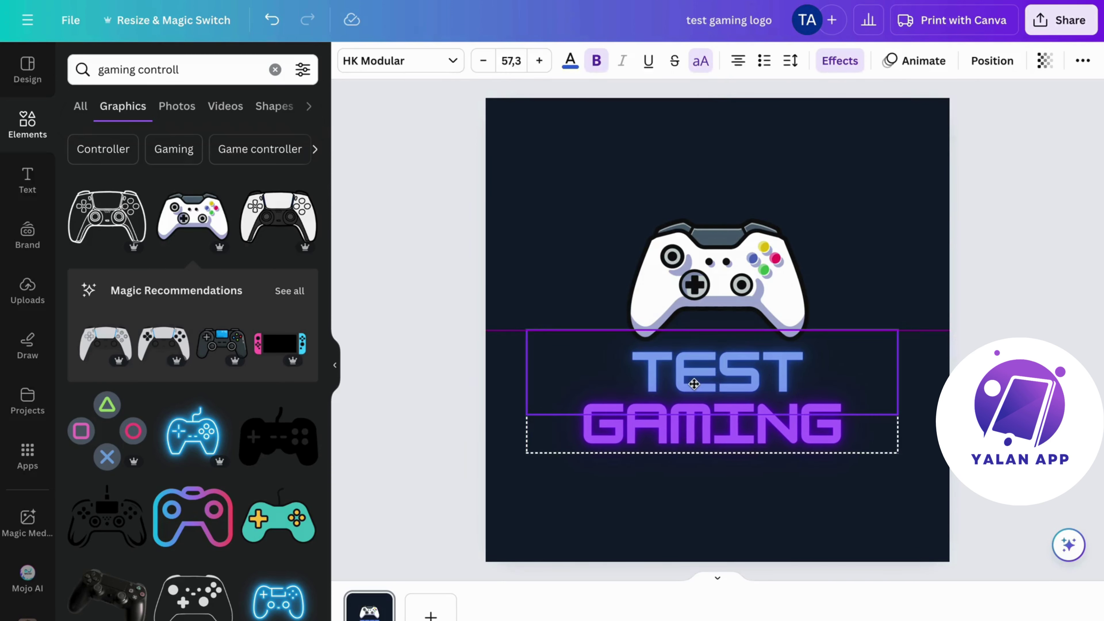
{"action": "left_click", "coordinate": [485, 202]}
{"action": "left_click", "coordinate": [730, 251]}
{"action": "left_click_drag", "start_coordinate": [730, 252], "coordinate": [729, 251]}
{"action": "left_click", "coordinate": [1008, 220]}
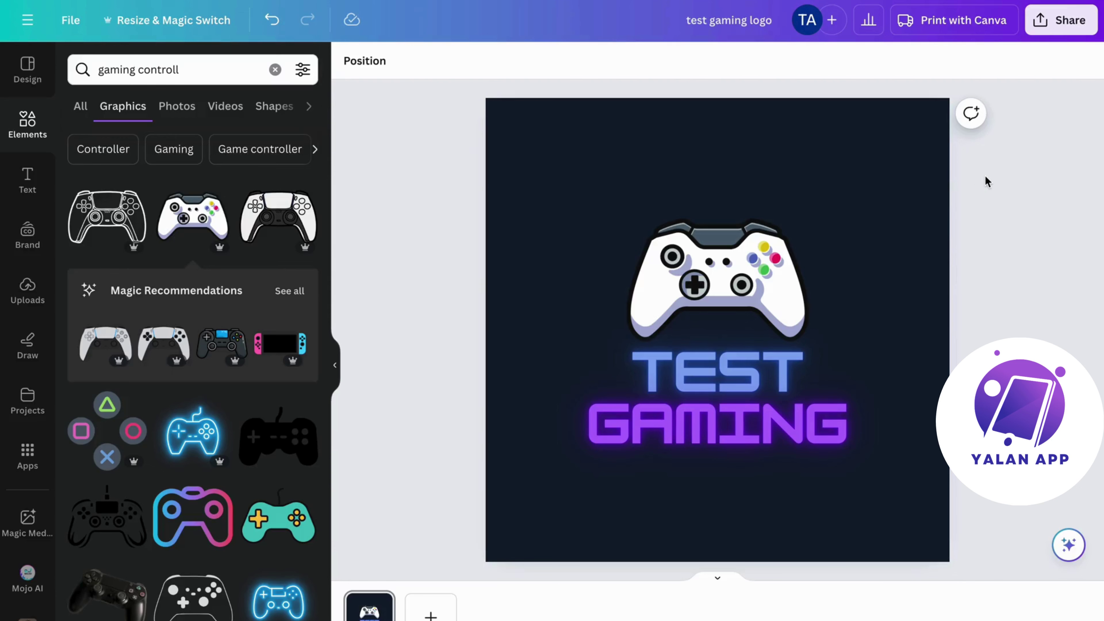
- Try grey, light grey and white as canvas background colours, and settle on the black-to-blue gradient
{"action": "left_click", "coordinate": [915, 179]}
{"action": "left_click", "coordinate": [349, 60]}
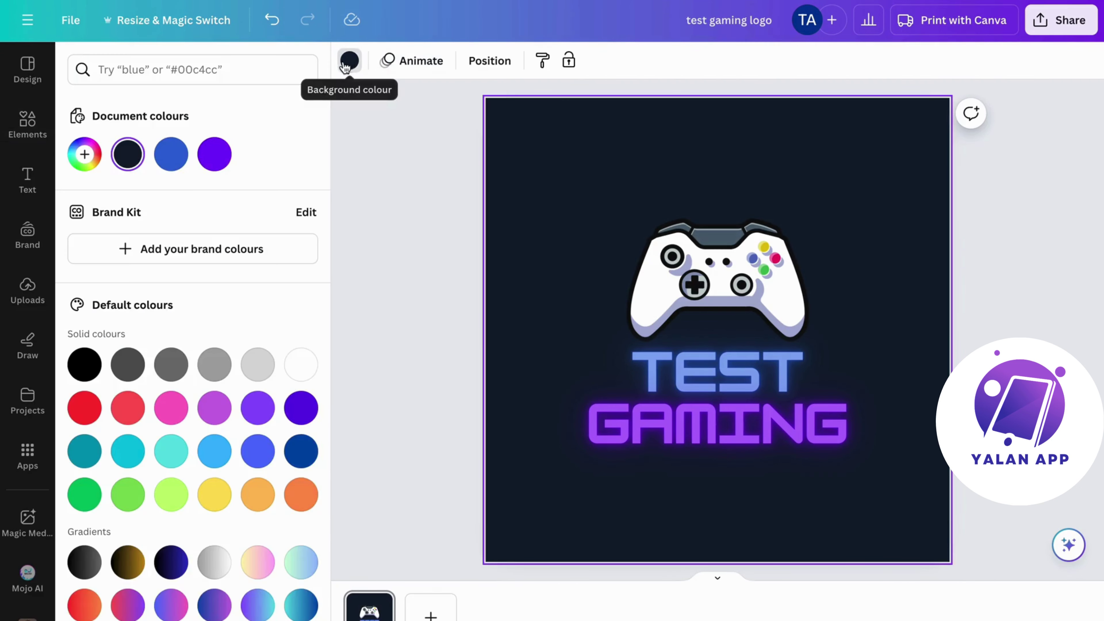
{"action": "left_click", "coordinate": [535, 161]}
{"action": "left_click", "coordinate": [453, 136]}
{"action": "left_click", "coordinate": [509, 148]}
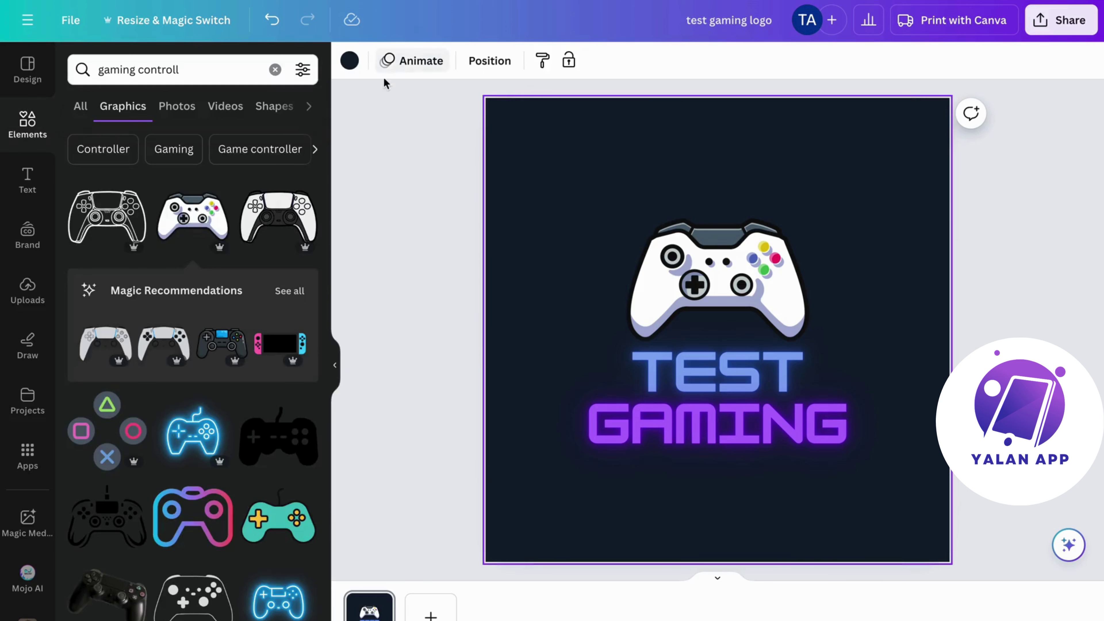
{"action": "left_click", "coordinate": [356, 64]}
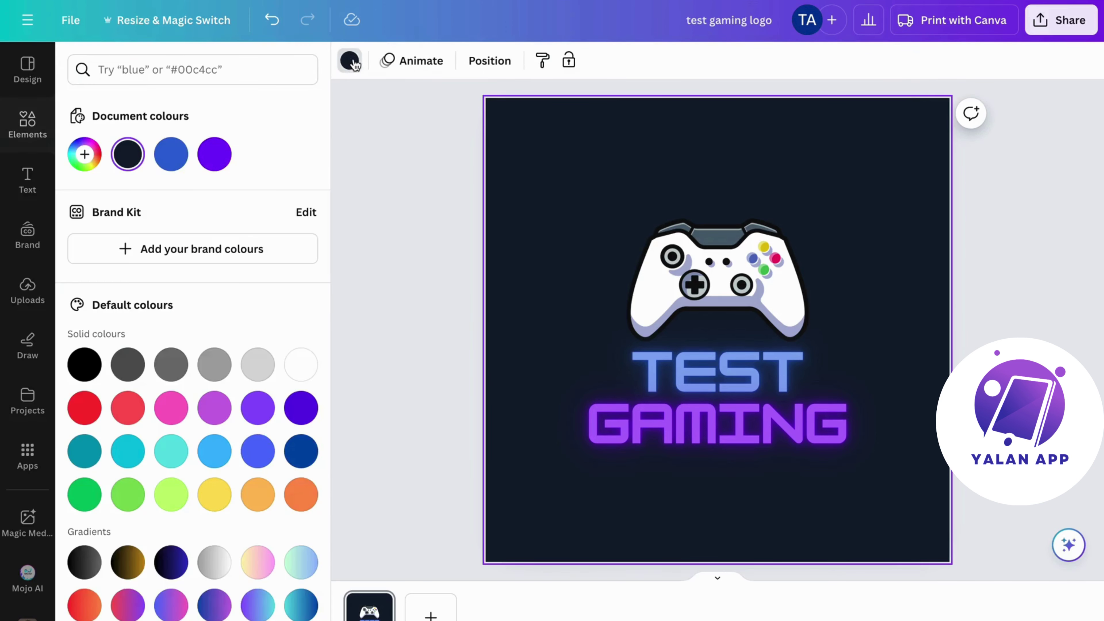
{"action": "left_click", "coordinate": [220, 365]}
{"action": "left_click", "coordinate": [256, 366]}
{"action": "left_click", "coordinate": [303, 375]}
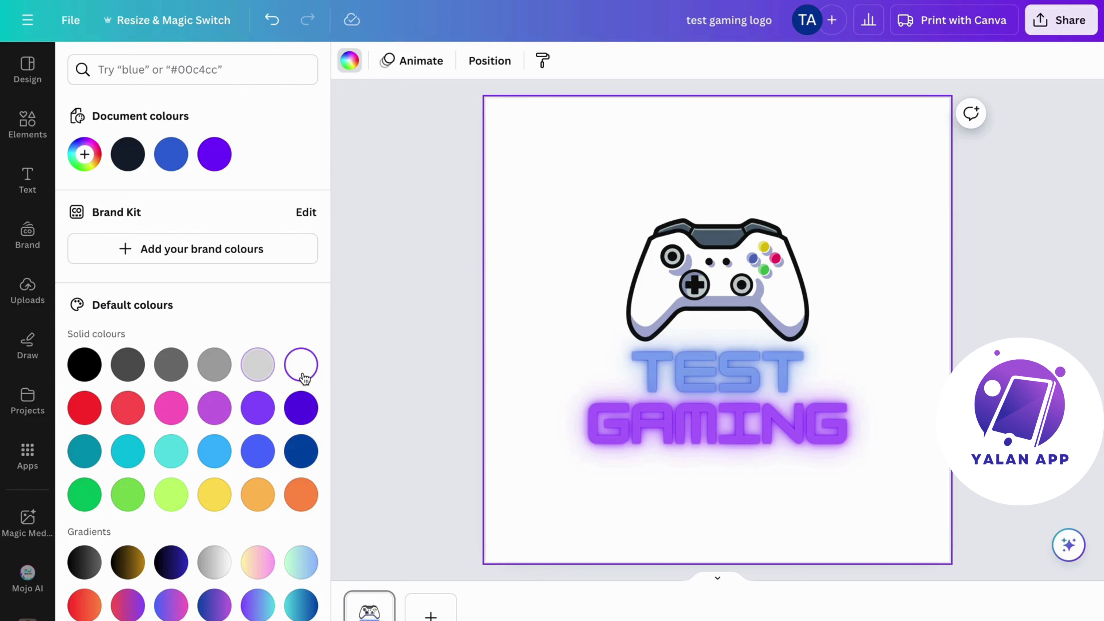
{"action": "left_click", "coordinate": [172, 563]}
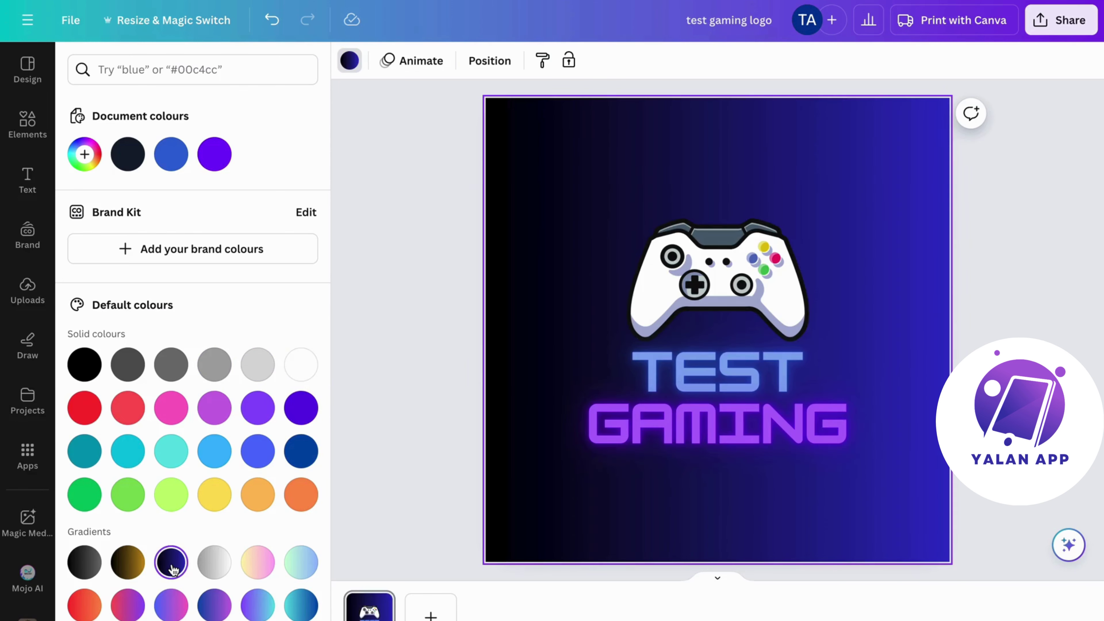
- Search the elements library for "gaming background" and browse the full set of matching photos
{"action": "left_click", "coordinate": [34, 144]}
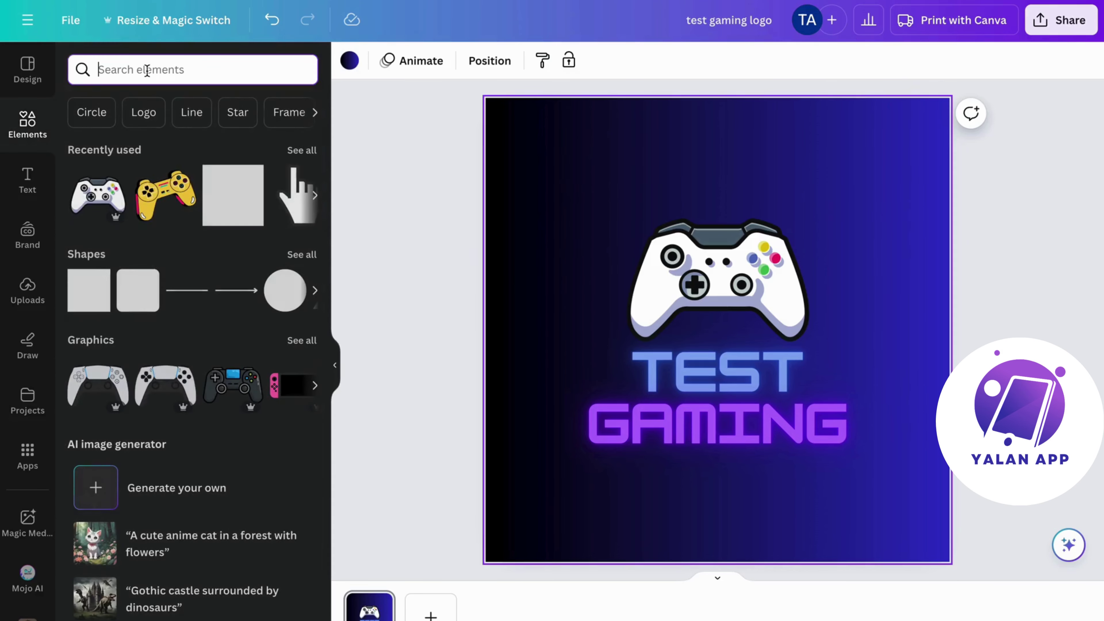
{"action": "type", "text": "gaming background"}
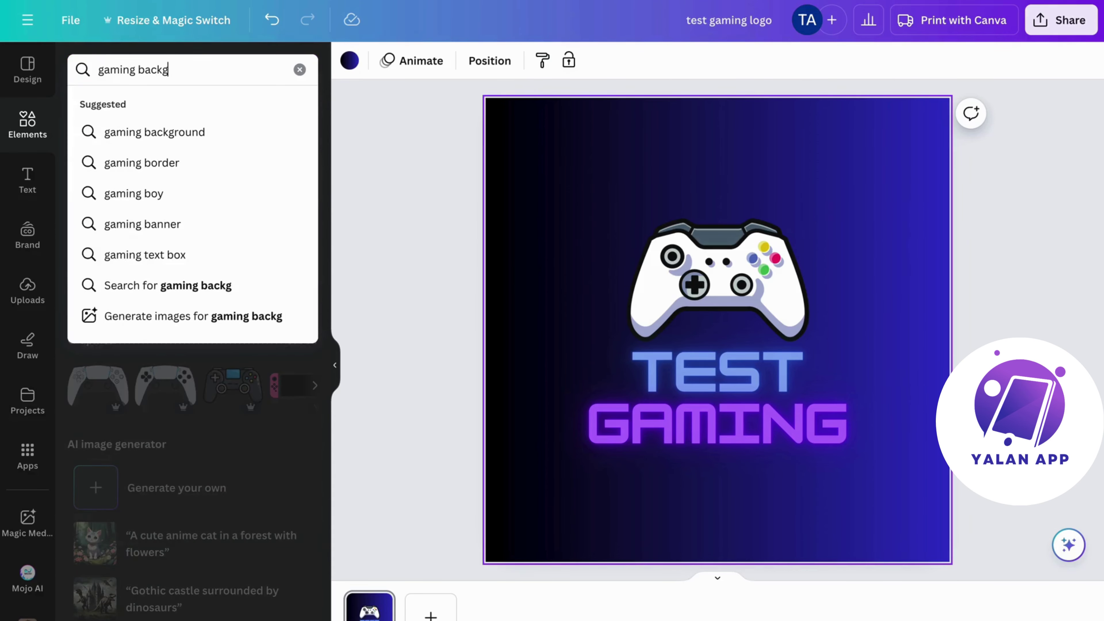
{"action": "key", "text": "Return"}
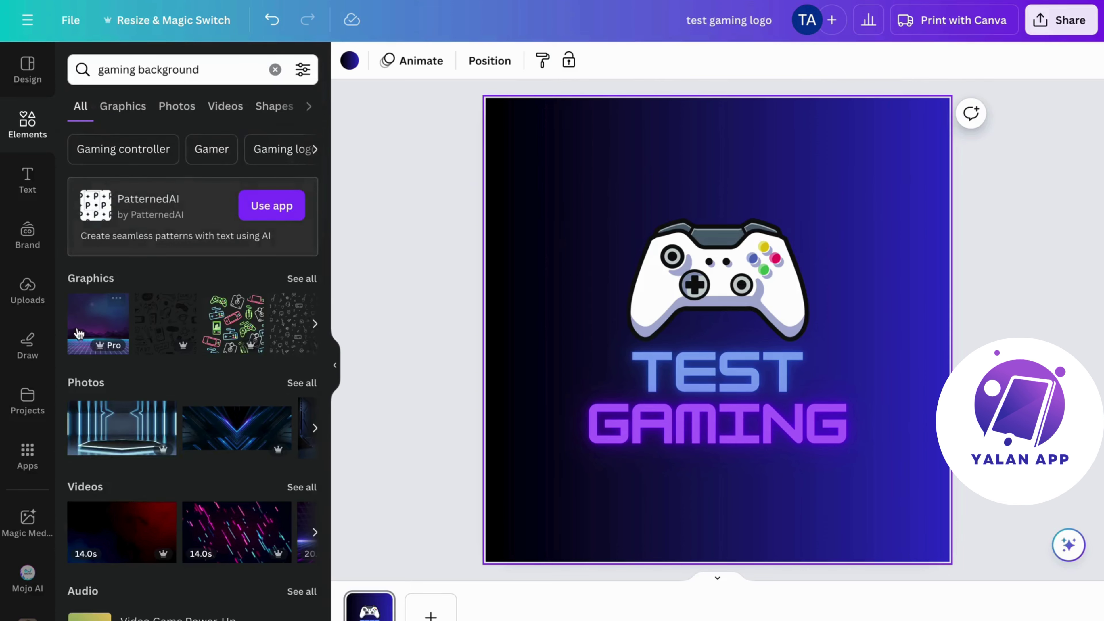
{"action": "scroll", "coordinate": [105, 326], "scroll_direction": "down", "scroll_amount": 1}
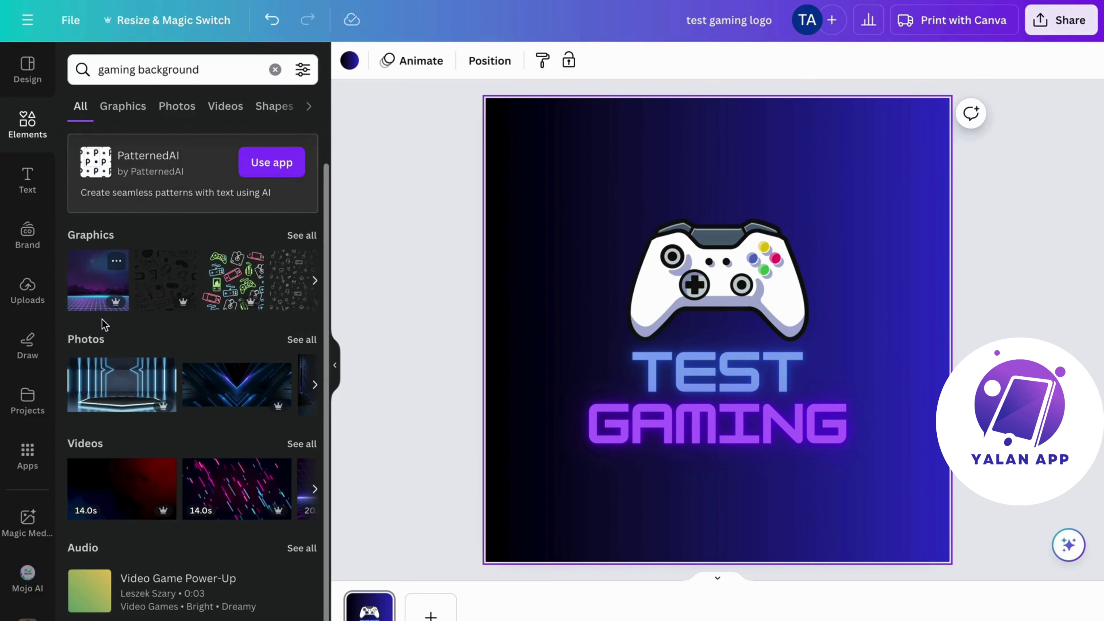
{"action": "left_click", "coordinate": [302, 340]}
{"action": "scroll", "coordinate": [213, 383], "scroll_direction": "down", "scroll_amount": 6}
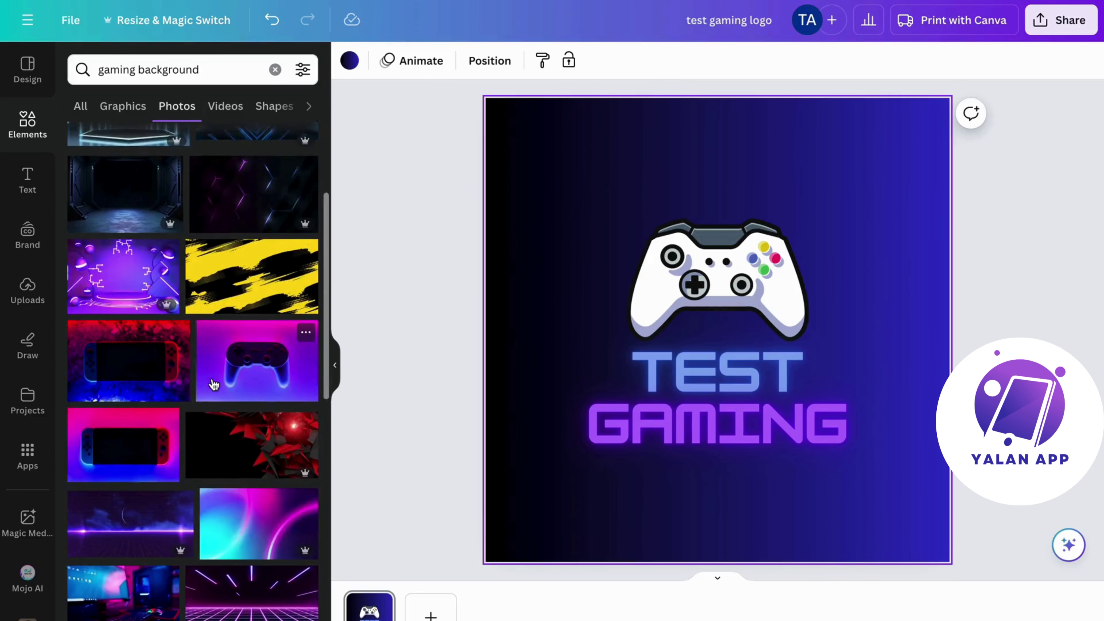
- Try the cyan-and-magenta neon swirl photo as a full-canvas background, sent to the back behind the controller and text
{"action": "scroll", "coordinate": [213, 383], "scroll_direction": "down", "scroll_amount": 2}
{"action": "left_click_drag", "start_coordinate": [213, 383], "coordinate": [511, 130]}
{"action": "right_click", "coordinate": [652, 206]}
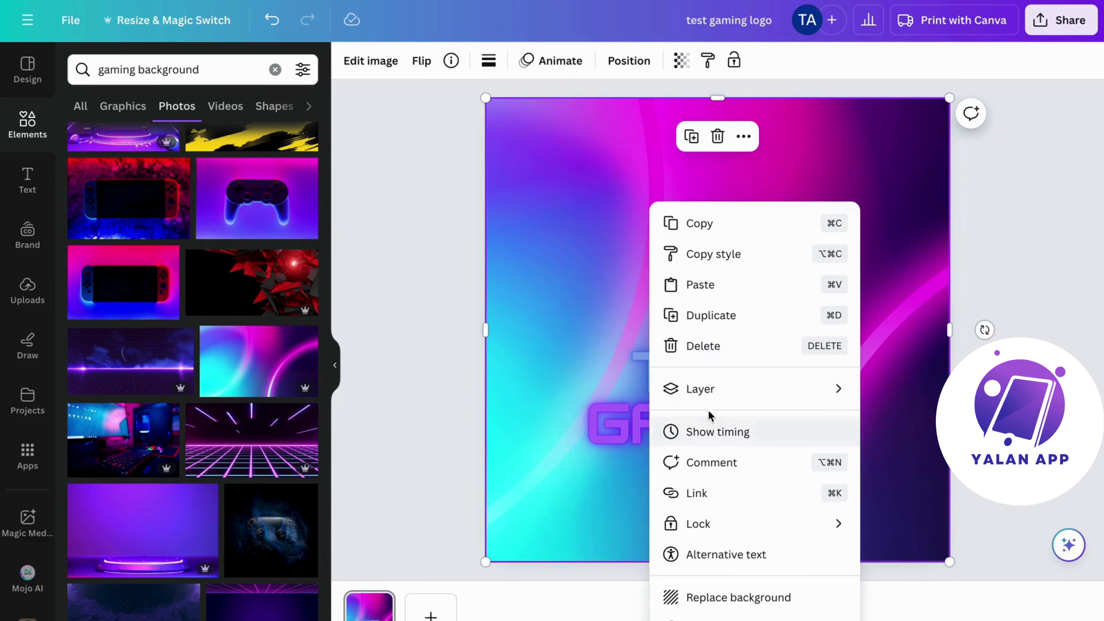
{"action": "mouse_move", "coordinate": [696, 398]}
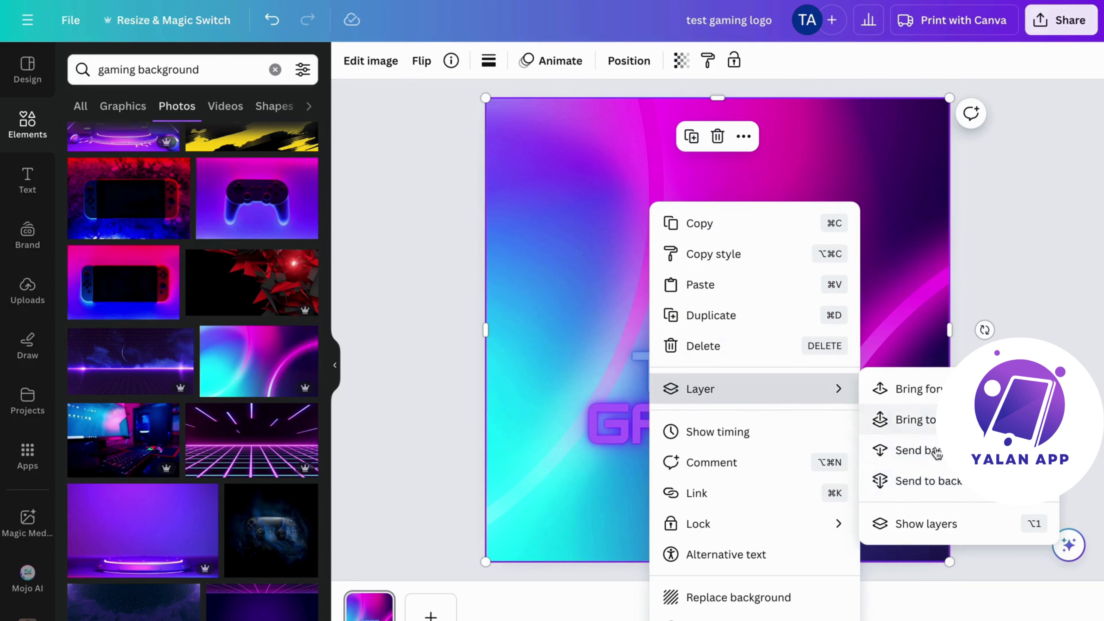
{"action": "left_click", "coordinate": [928, 479]}
{"action": "left_click", "coordinate": [1043, 283]}
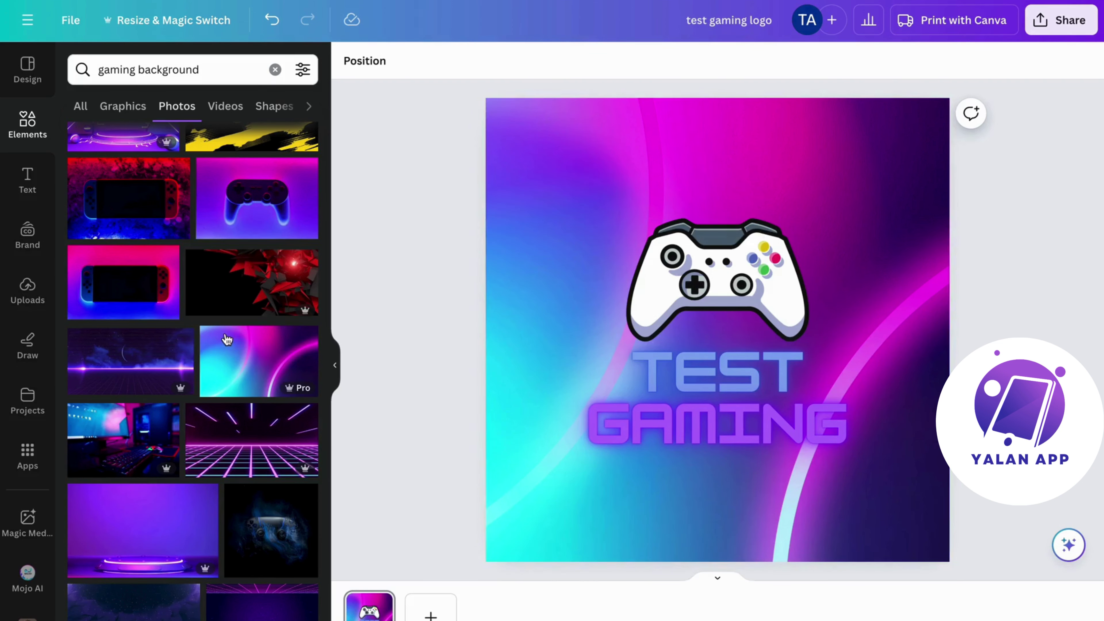
- Try the black photo with the smoky blue controller as the background, and replace it with the red-and-blue handheld console photo
{"action": "scroll", "coordinate": [227, 339], "scroll_direction": "down", "scroll_amount": 1}
{"action": "left_click_drag", "start_coordinate": [275, 435], "coordinate": [517, 145]}
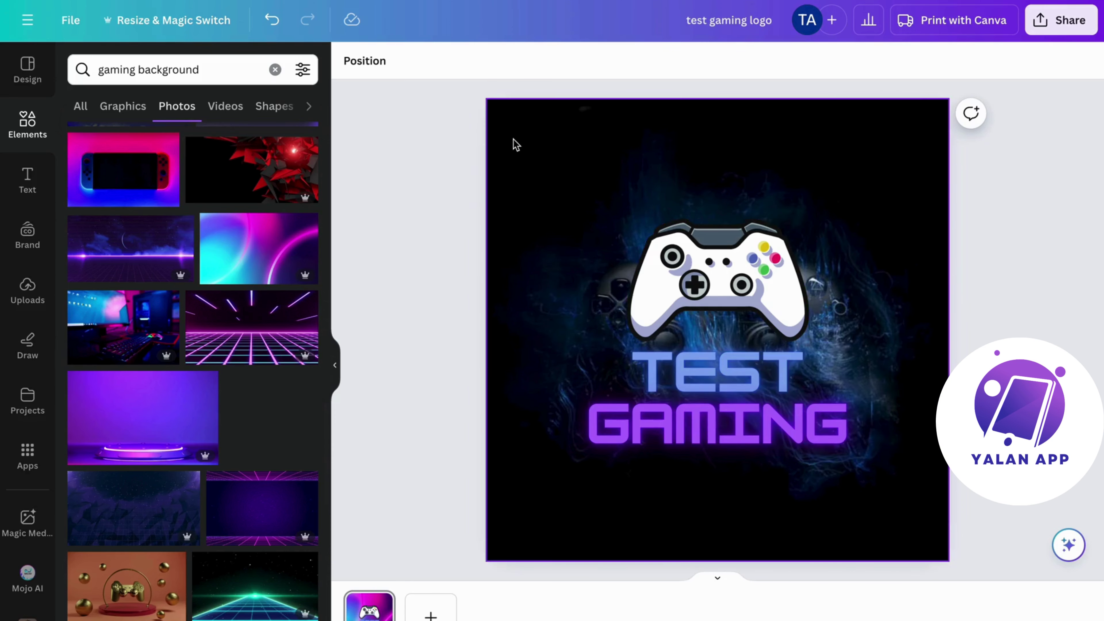
{"action": "scroll", "coordinate": [226, 391], "scroll_direction": "down", "scroll_amount": 5}
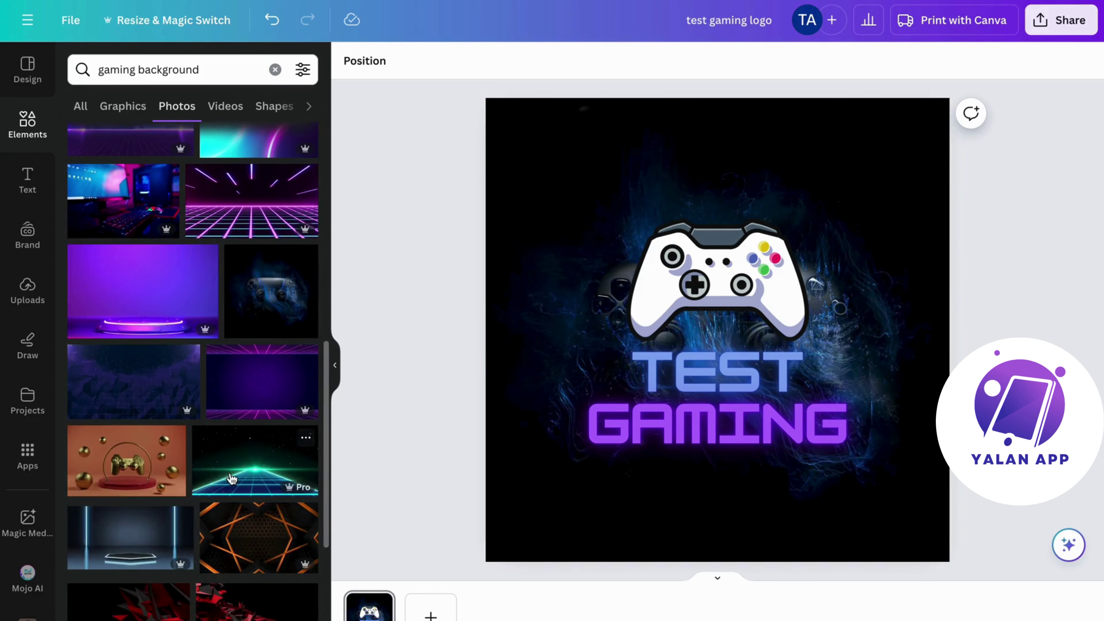
{"action": "scroll", "coordinate": [198, 514], "scroll_direction": "down", "scroll_amount": 3}
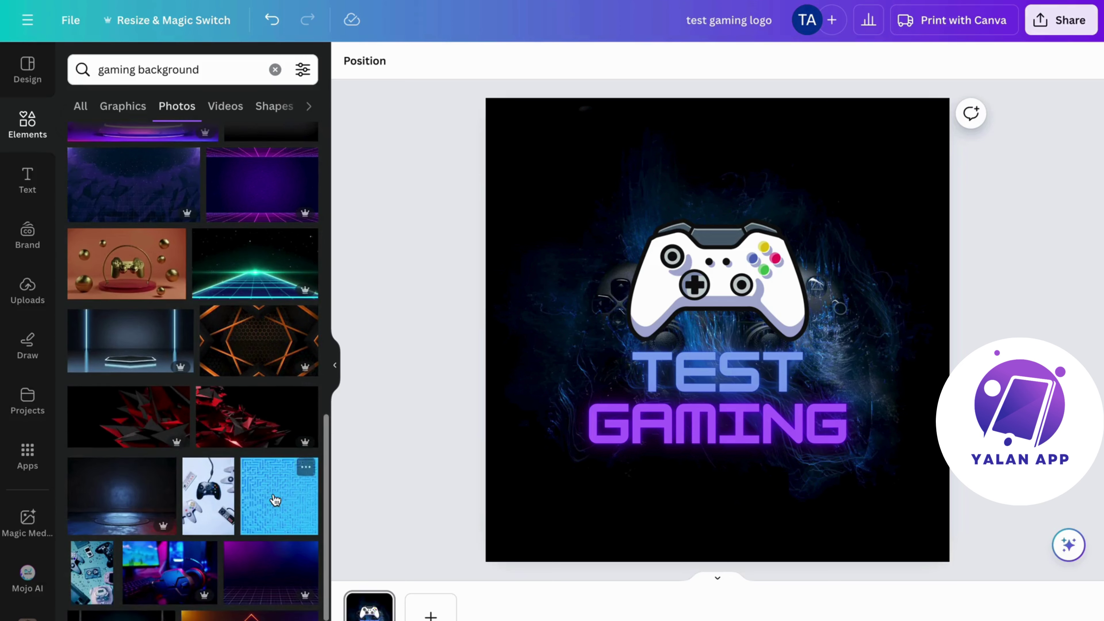
{"action": "left_click_drag", "start_coordinate": [283, 415], "coordinate": [217, 244]}
{"action": "scroll", "coordinate": [126, 247], "scroll_direction": "down", "scroll_amount": 6}
{"action": "scroll", "coordinate": [126, 246], "scroll_direction": "down", "scroll_amount": 5}
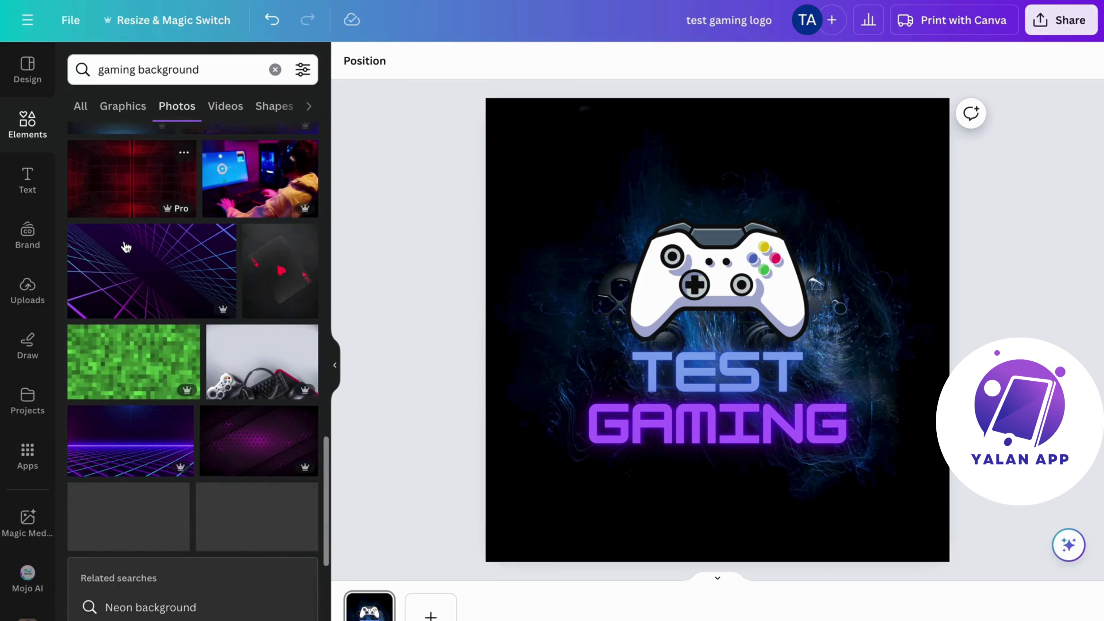
{"action": "scroll", "coordinate": [180, 341], "scroll_direction": "up", "scroll_amount": 15}
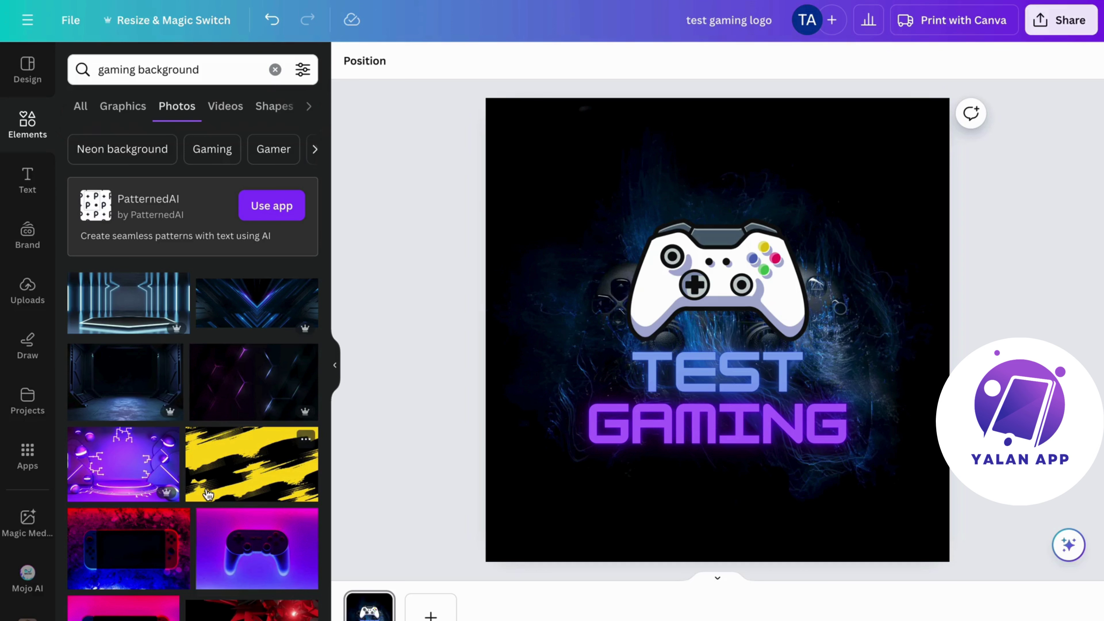
{"action": "scroll", "coordinate": [208, 495], "scroll_direction": "down", "scroll_amount": 2}
{"action": "left_click_drag", "start_coordinate": [167, 457], "coordinate": [520, 130]}
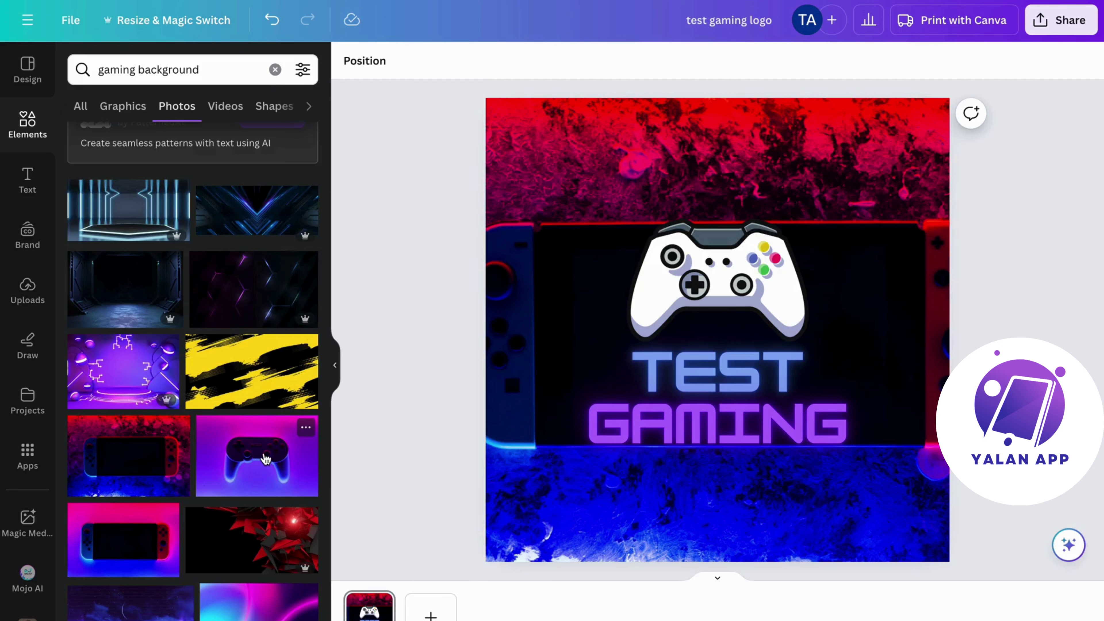
- Undo the photo background trials and restore the black-to-blue gradient background
{"action": "scroll", "coordinate": [266, 459], "scroll_direction": "down", "scroll_amount": 3}
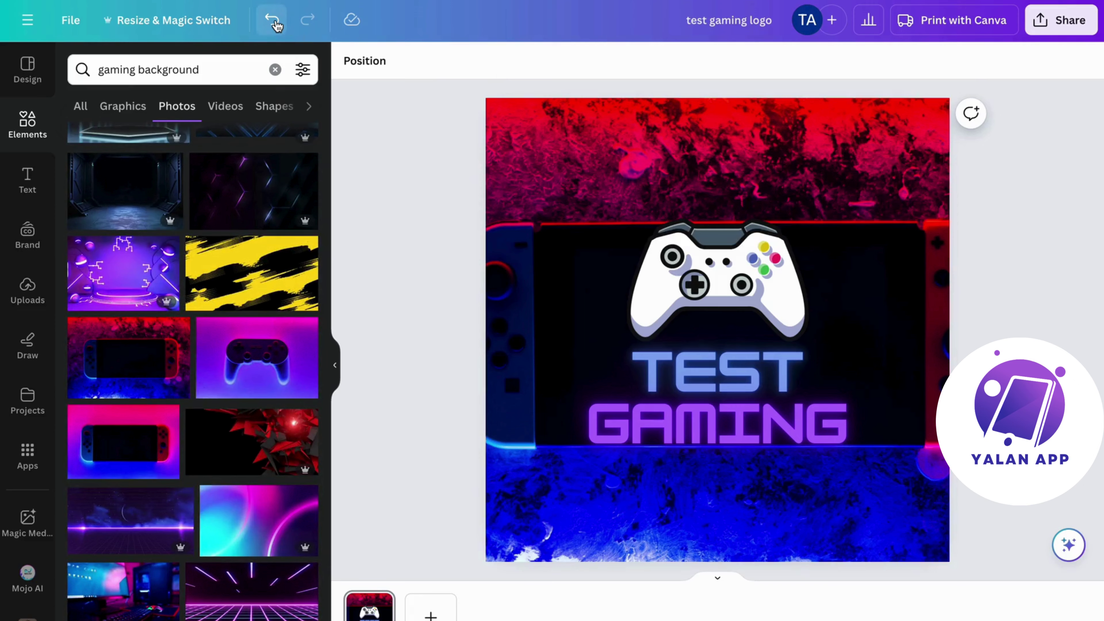
{"action": "left_click", "coordinate": [272, 19]}
{"action": "left_click", "coordinate": [273, 20]}
{"action": "left_click", "coordinate": [273, 19]}
{"action": "left_click", "coordinate": [273, 19]}
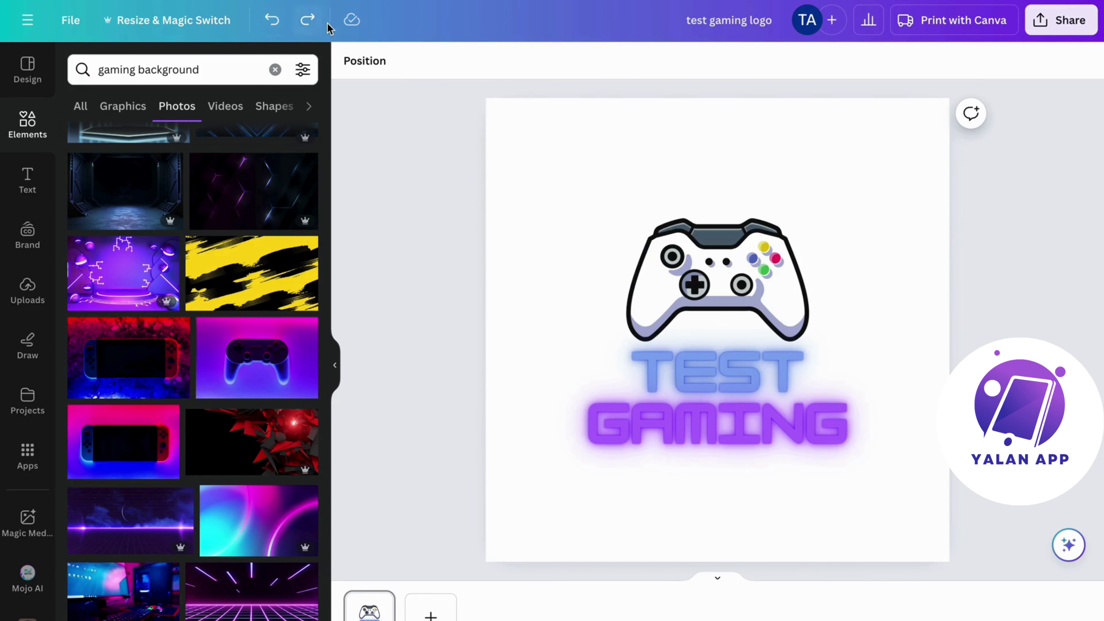
{"action": "left_click", "coordinate": [307, 20]}
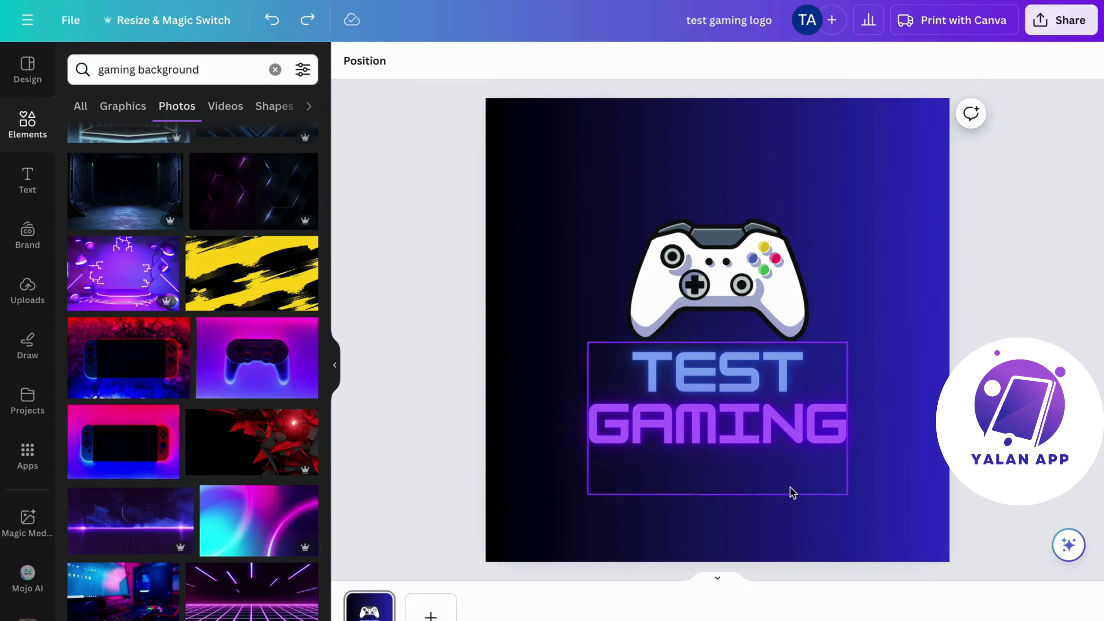